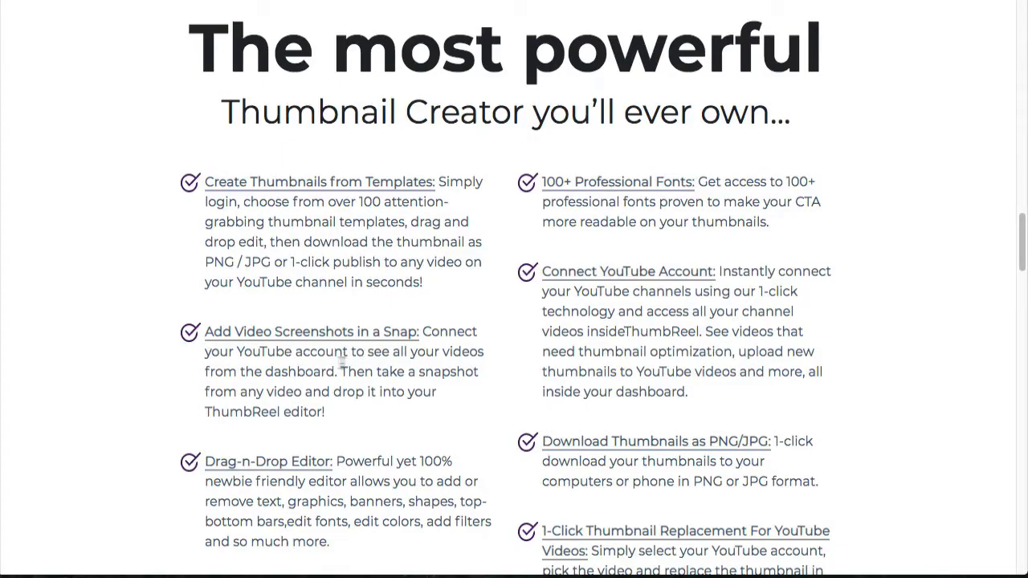
Step: Review the ThumbReel feature list on the sales page, from template-based thumbnails to the Reel Images Library
scroll(156, 400, "down", 3)
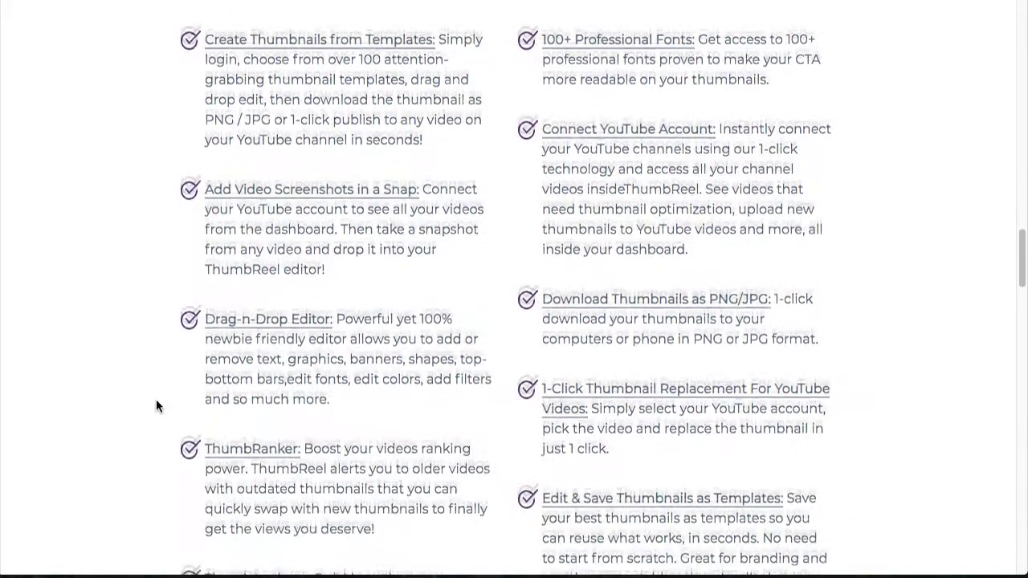
scroll(126, 431, "down", 7)
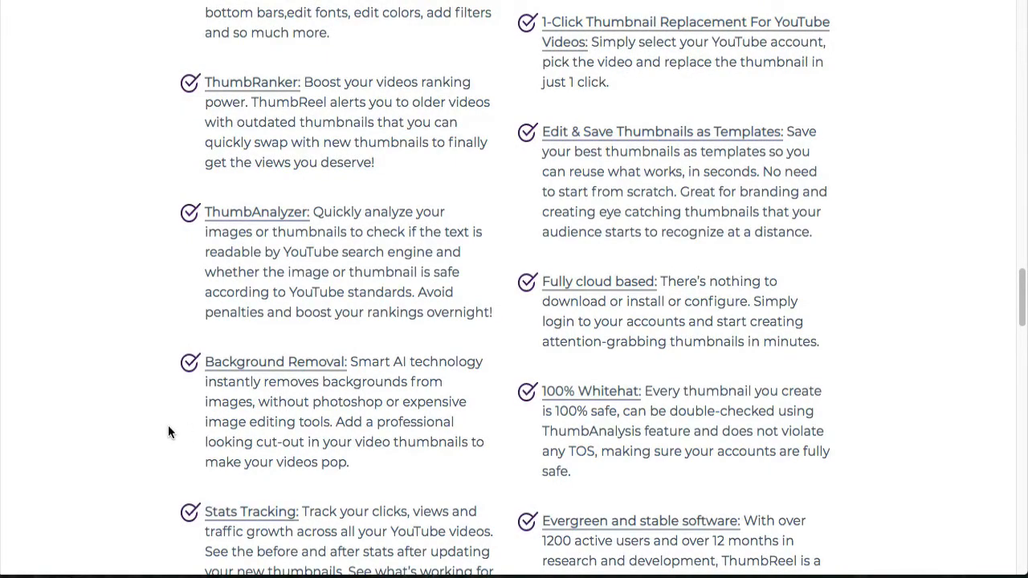
scroll(168, 432, "down", 3)
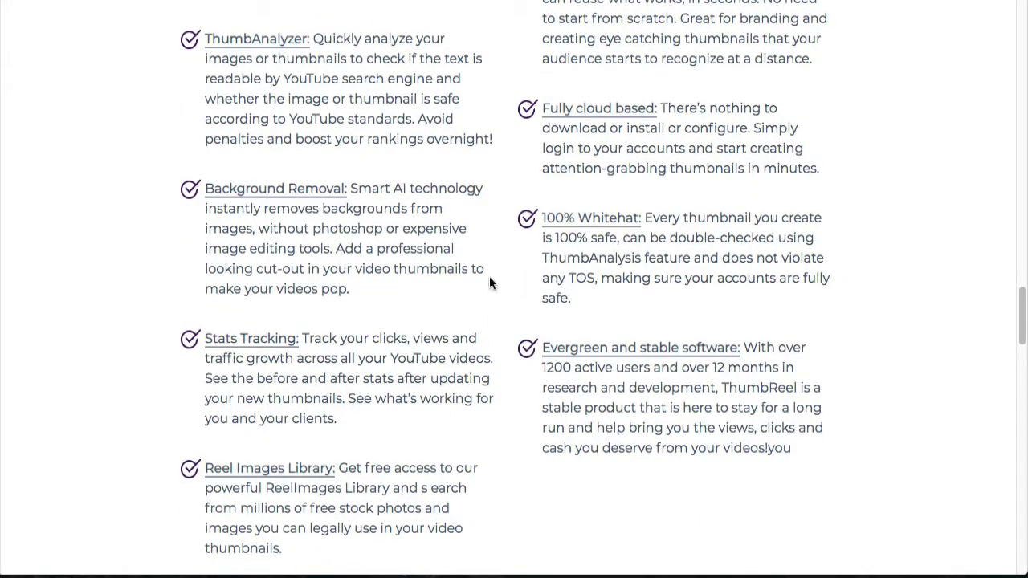
scroll(489, 417, "up", 12)
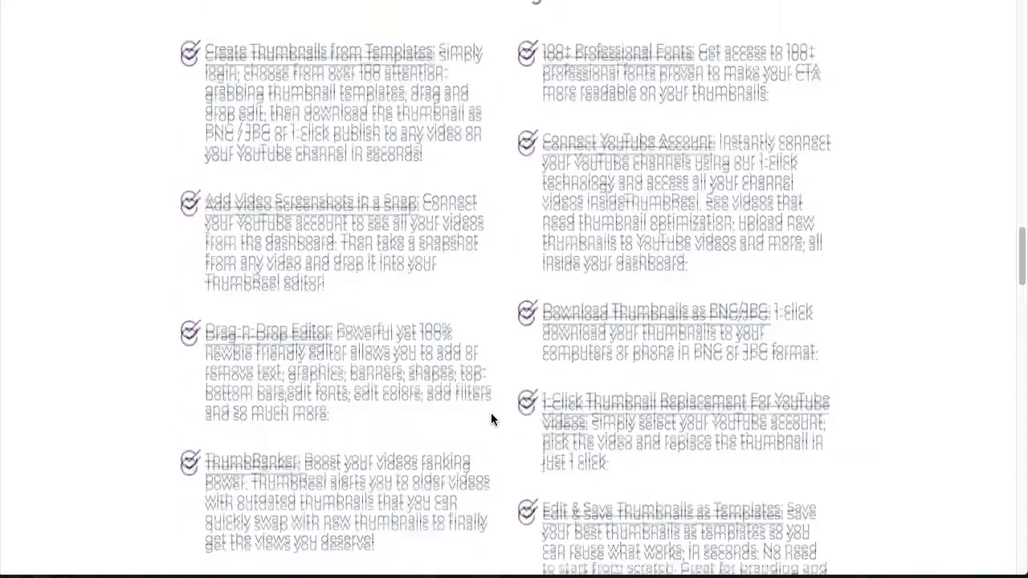
scroll(494, 420, "down", 1)
scroll(683, 327, "down", 1)
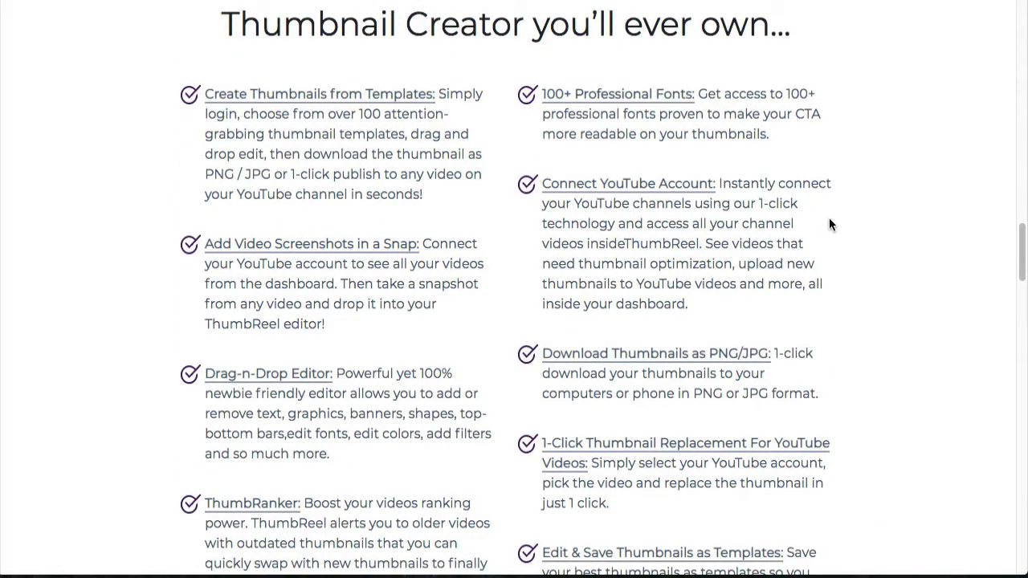
scroll(828, 218, "down", 4)
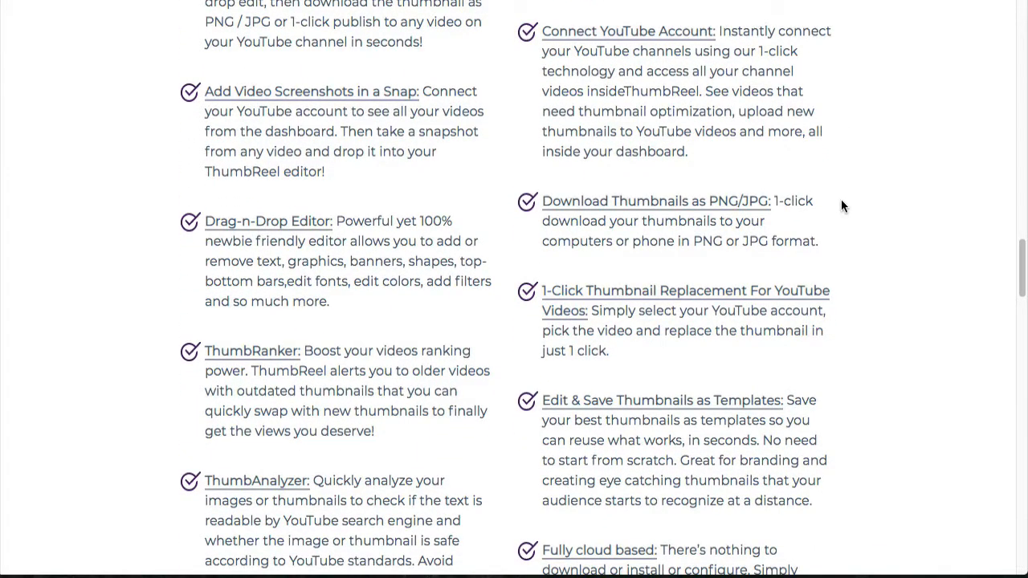
scroll(841, 201, "down", 4)
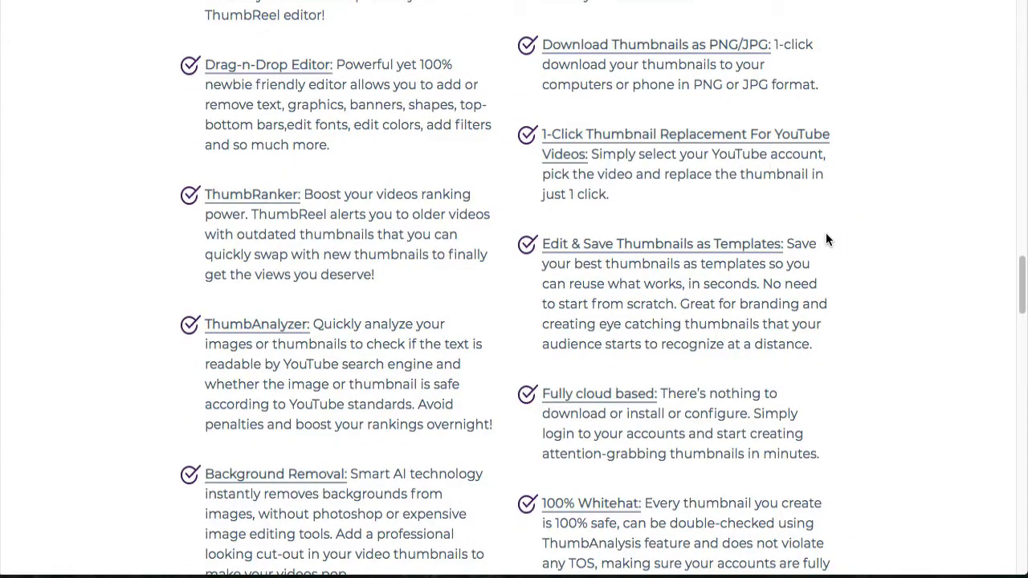
scroll(826, 239, "down", 2)
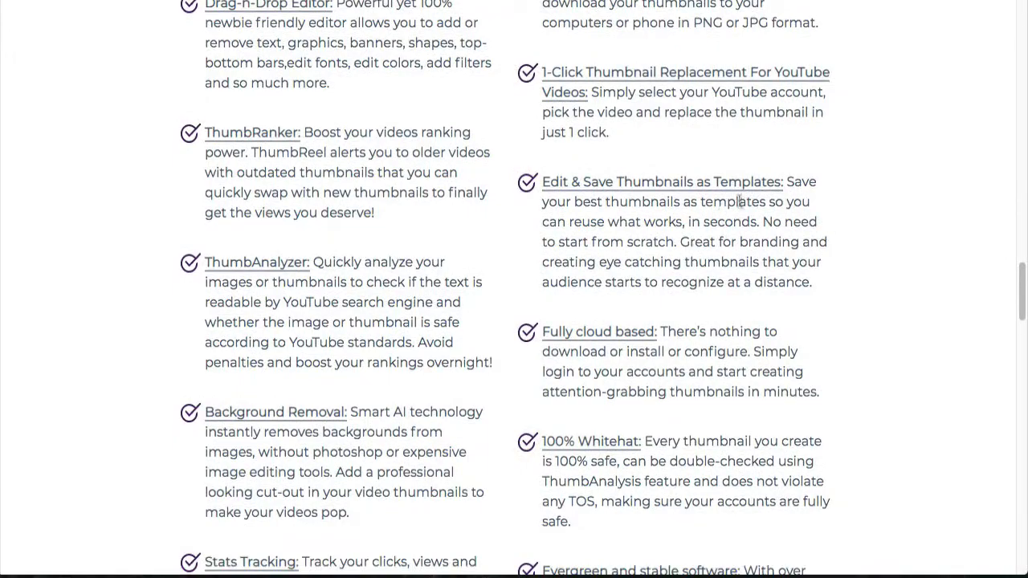
scroll(884, 246, "down", 2)
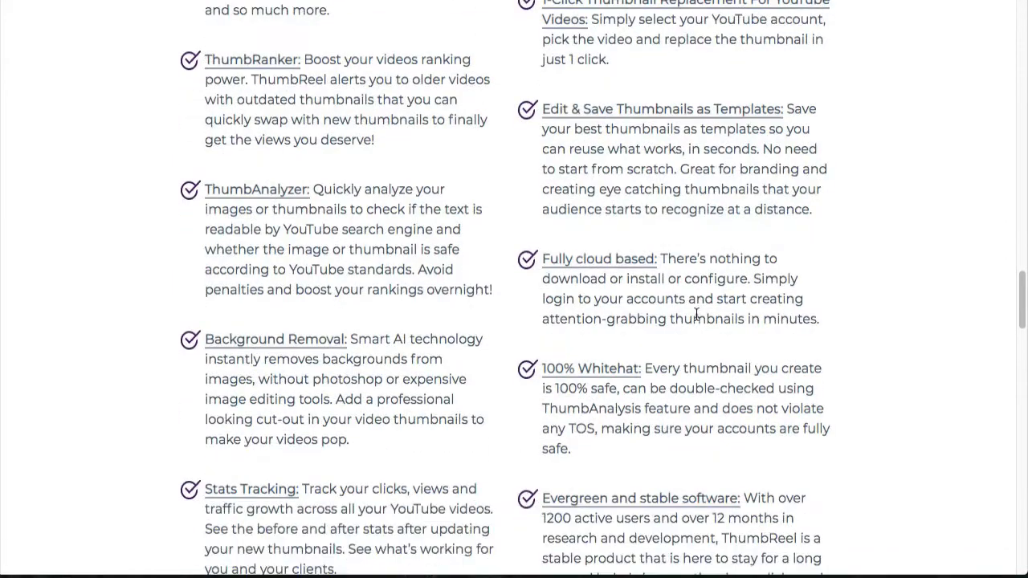
scroll(696, 314, "down", 5)
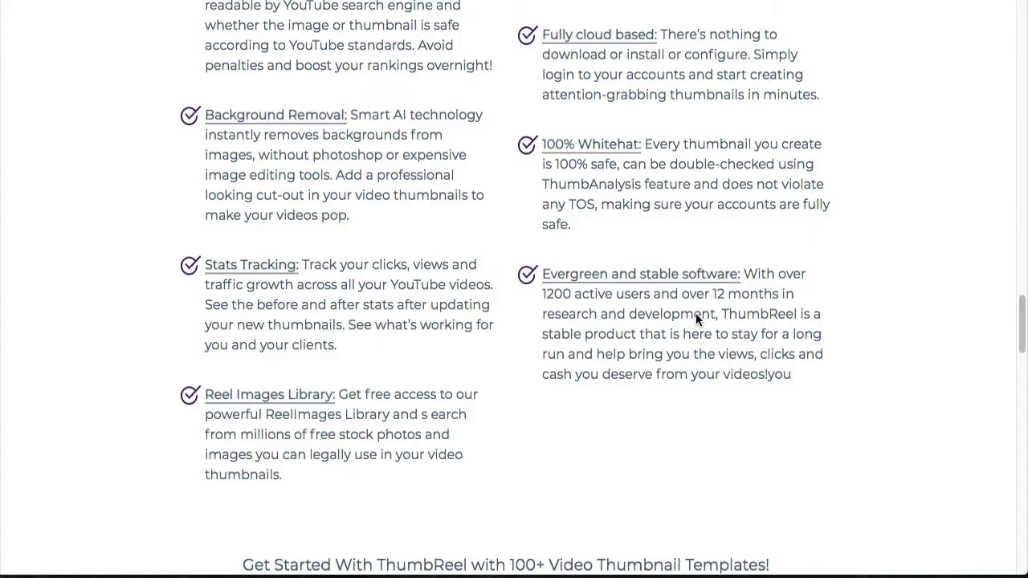
scroll(698, 319, "up", 15)
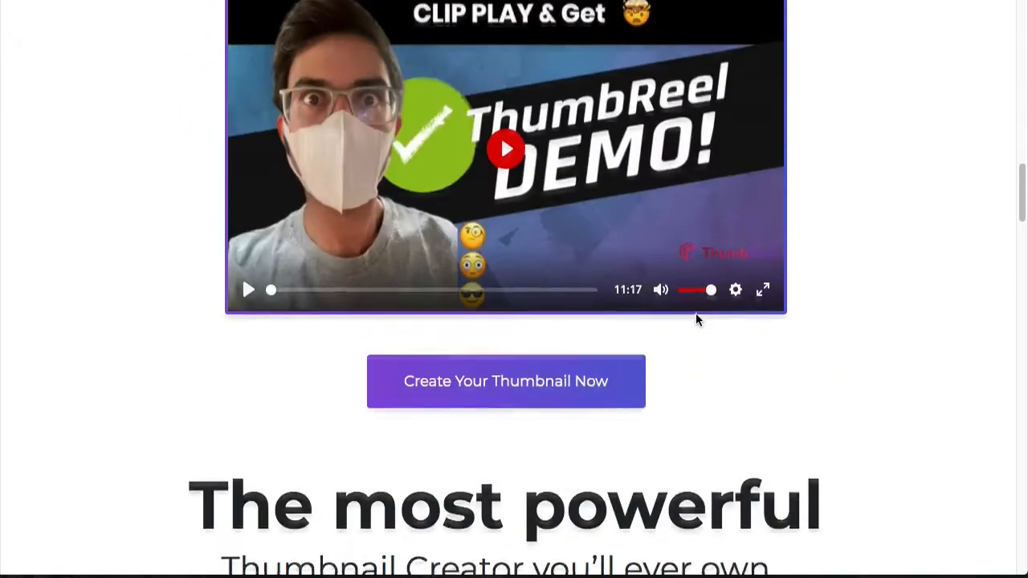
scroll(695, 319, "down", 1)
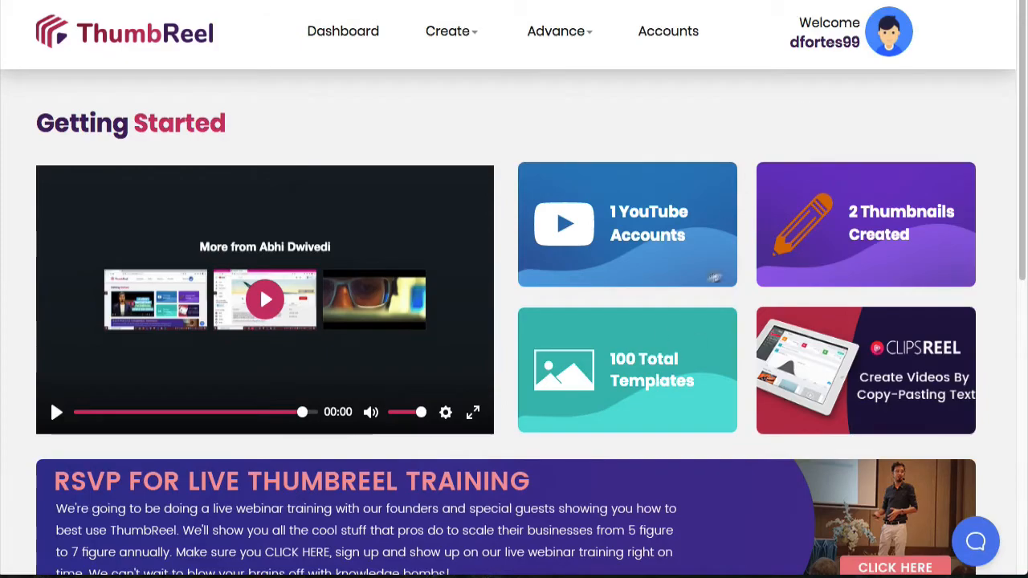
Step: Open the thumbnail template library from the ThumbReel dashboard
scroll(659, 407, "down", 7)
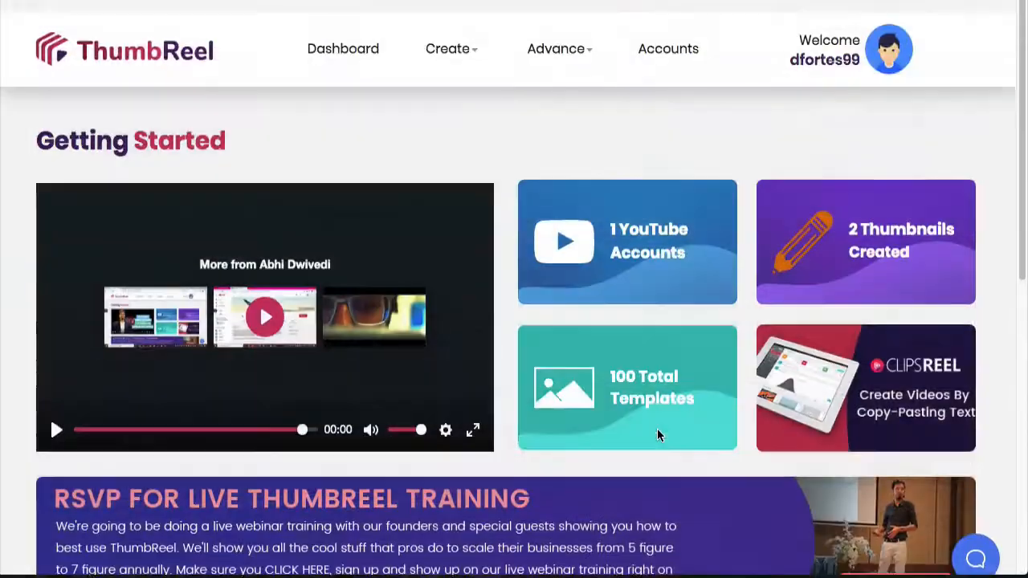
scroll(657, 418, "down", 1)
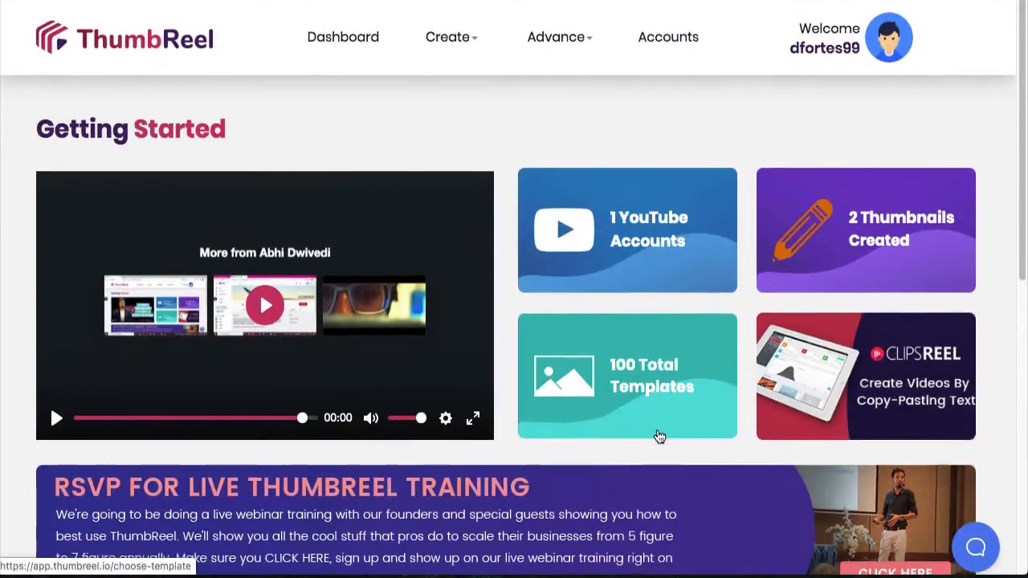
left_click(651, 363)
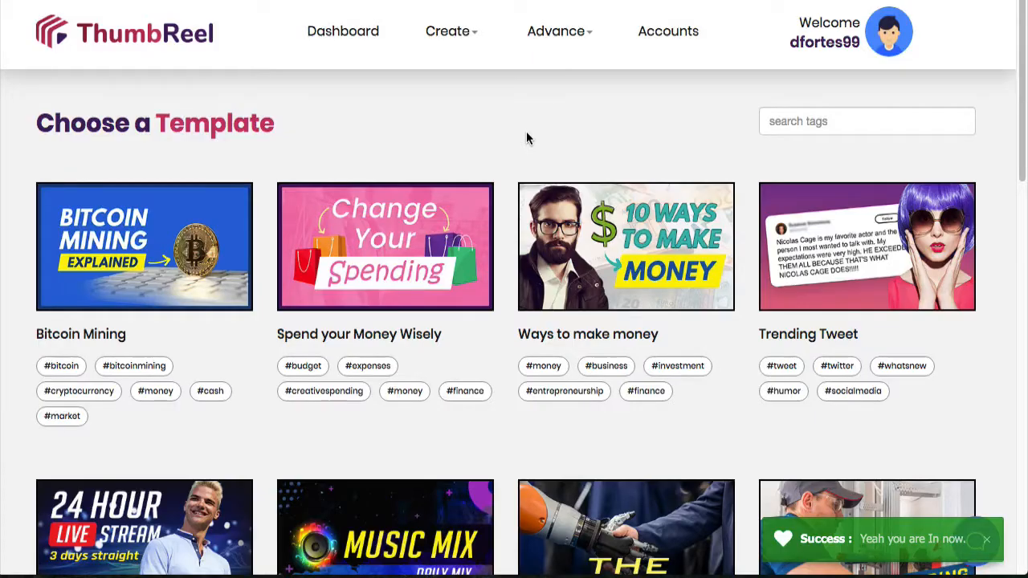
Step: Look through the first batch of thumbnail templates, from Bitcoin Mining to 10 Min Workout
scroll(527, 137, "down", 2)
scroll(527, 138, "down", 5)
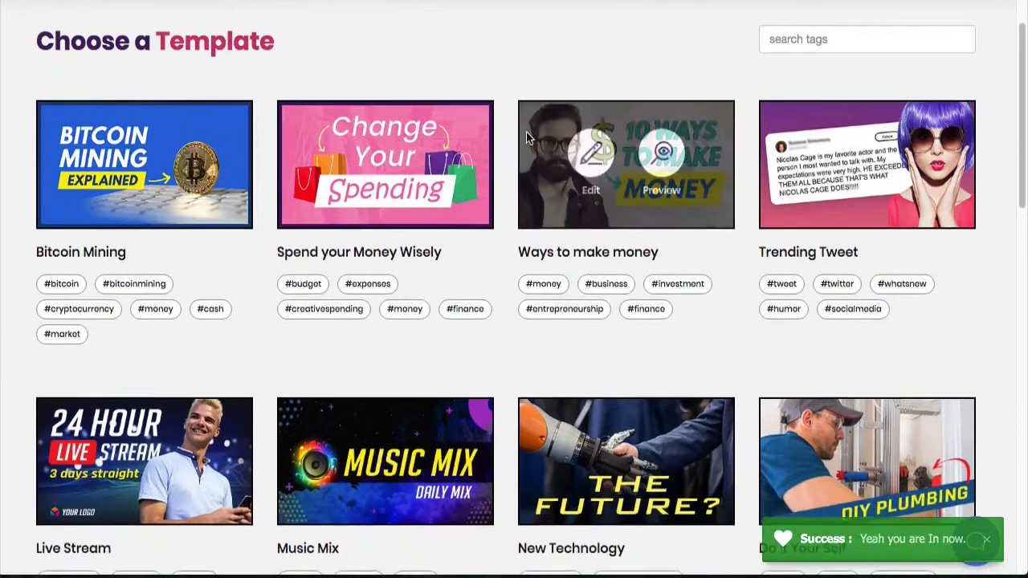
scroll(527, 138, "down", 6)
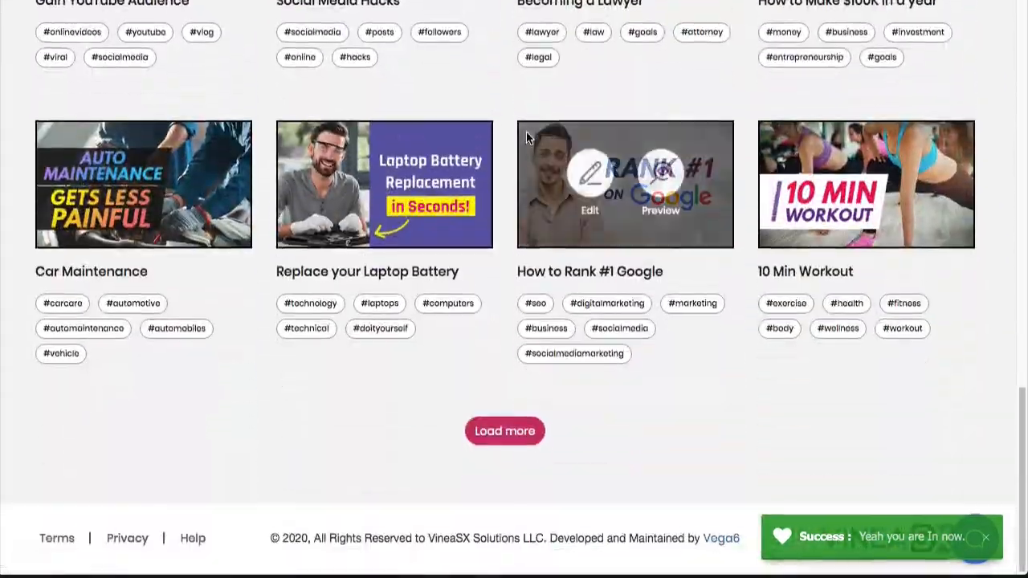
scroll(527, 138, "up", 4)
scroll(526, 138, "down", 4)
scroll(527, 140, "up", 4)
scroll(526, 132, "up", 6)
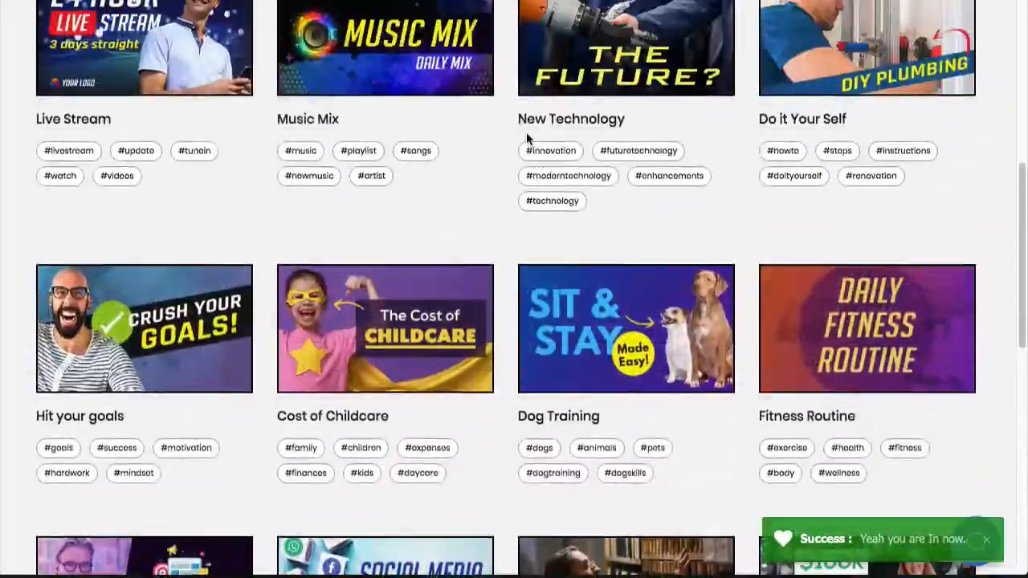
scroll(526, 134, "down", 10)
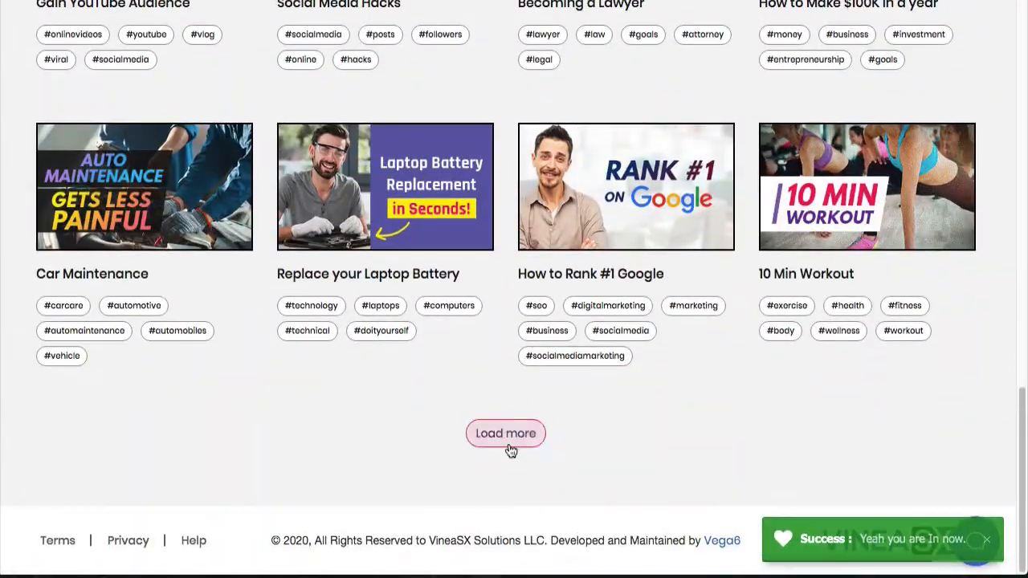
Step: Load further batches of thumbnail templates until the end of the library is reached
left_click(508, 438)
scroll(590, 404, "down", 15)
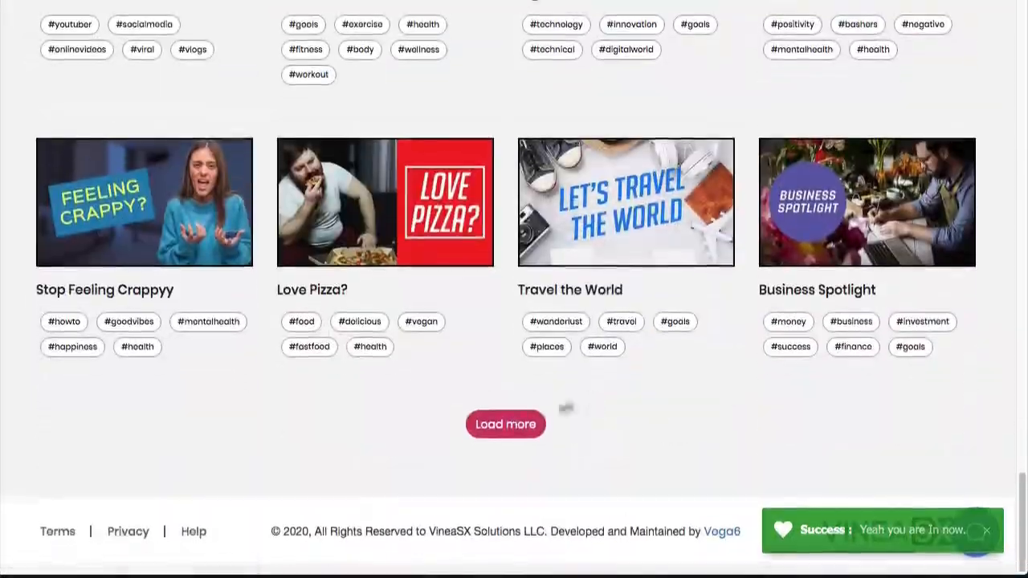
left_click(503, 432)
scroll(637, 452, "down", 15)
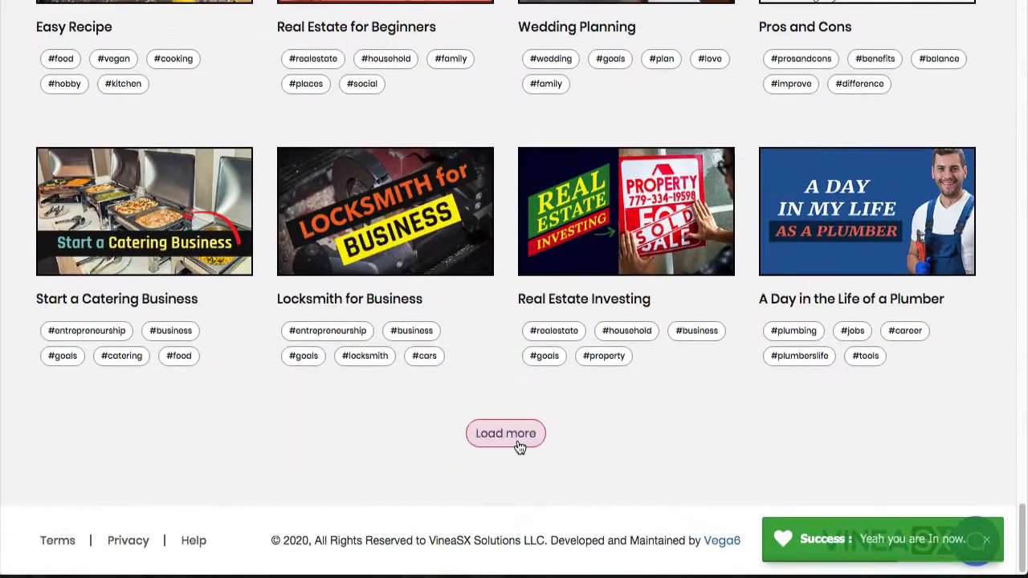
scroll(631, 462, "down", 10)
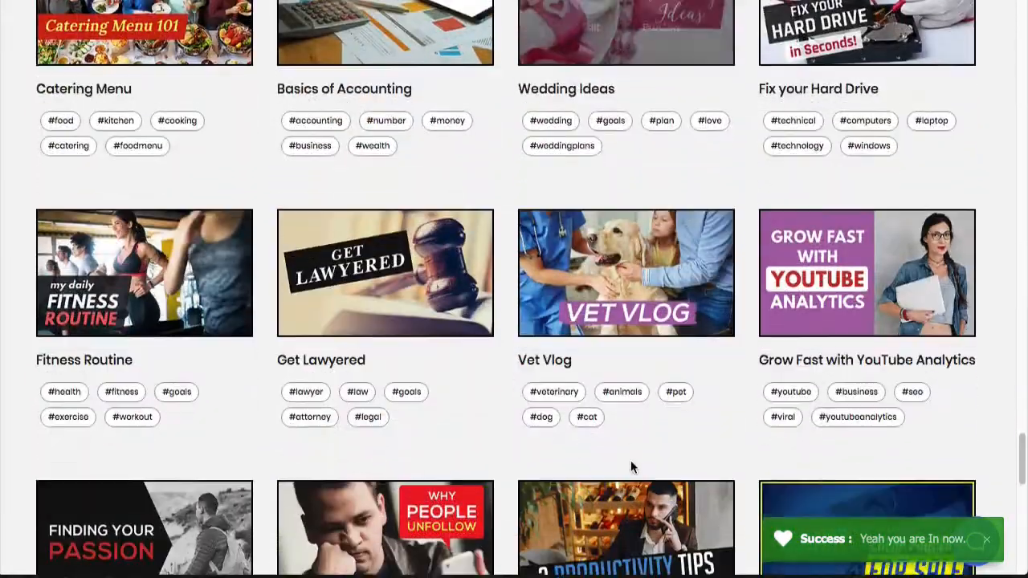
scroll(631, 469, "down", 6)
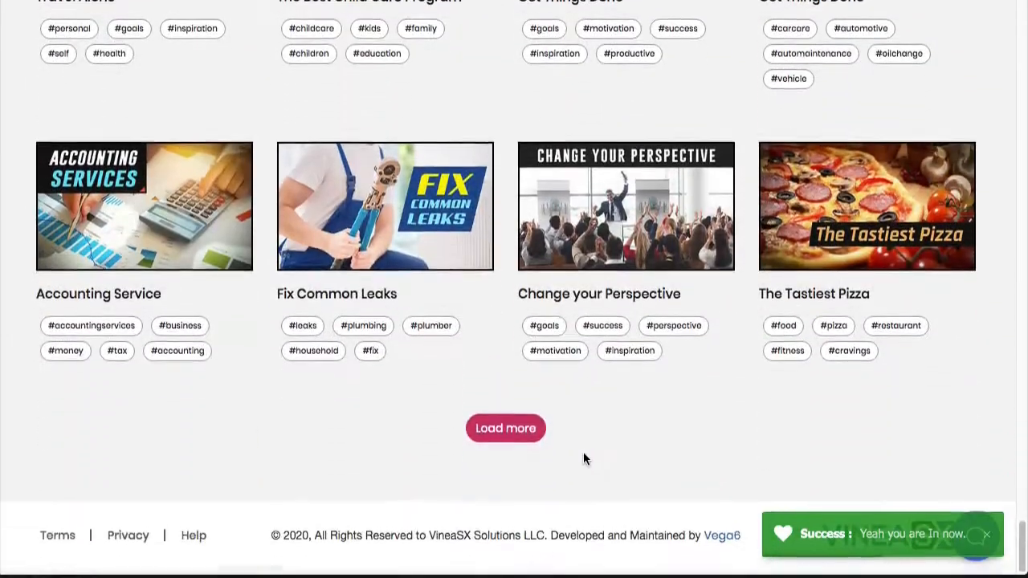
left_click(520, 436)
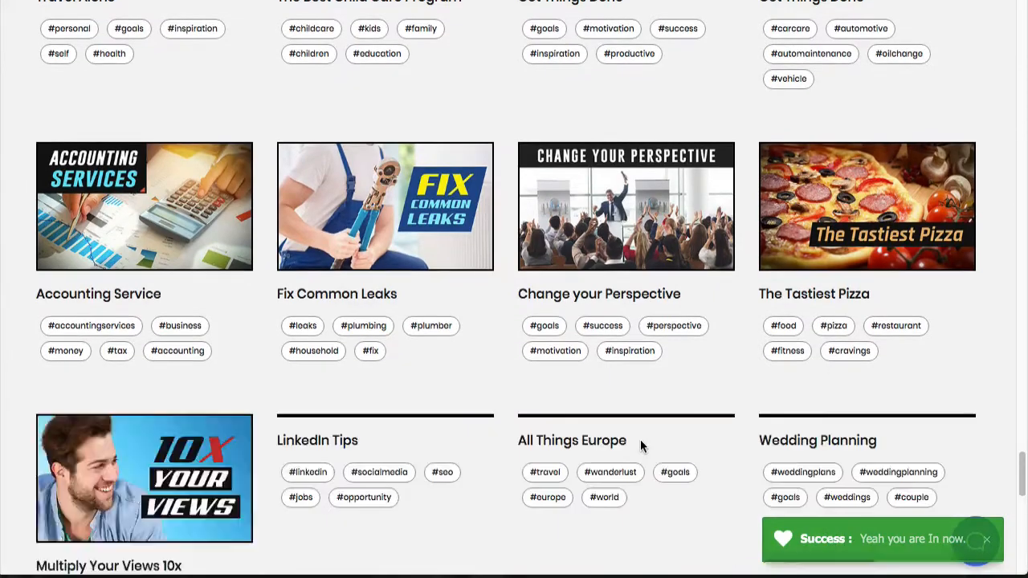
scroll(707, 432, "down", 13)
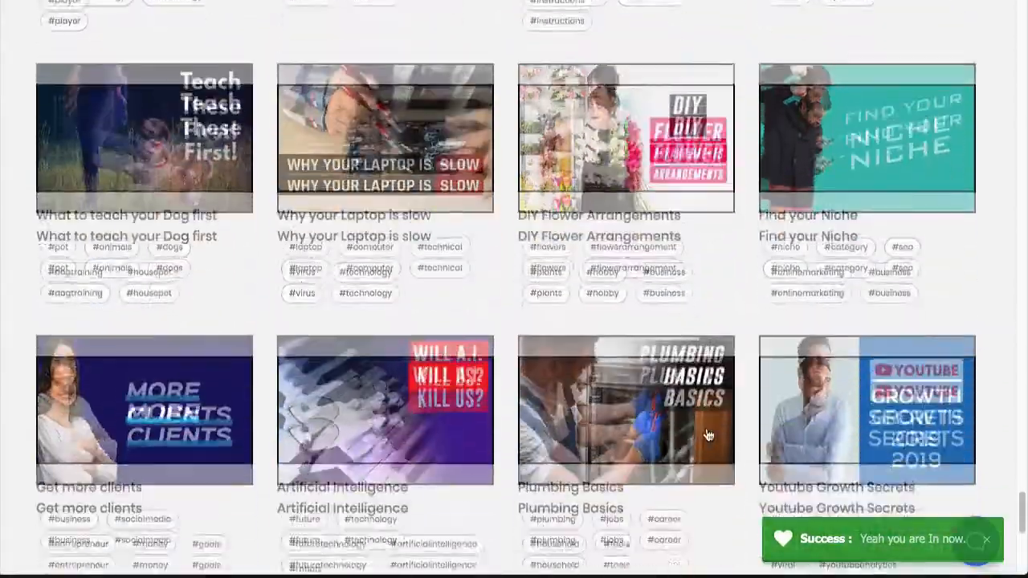
scroll(707, 434, "down", 4)
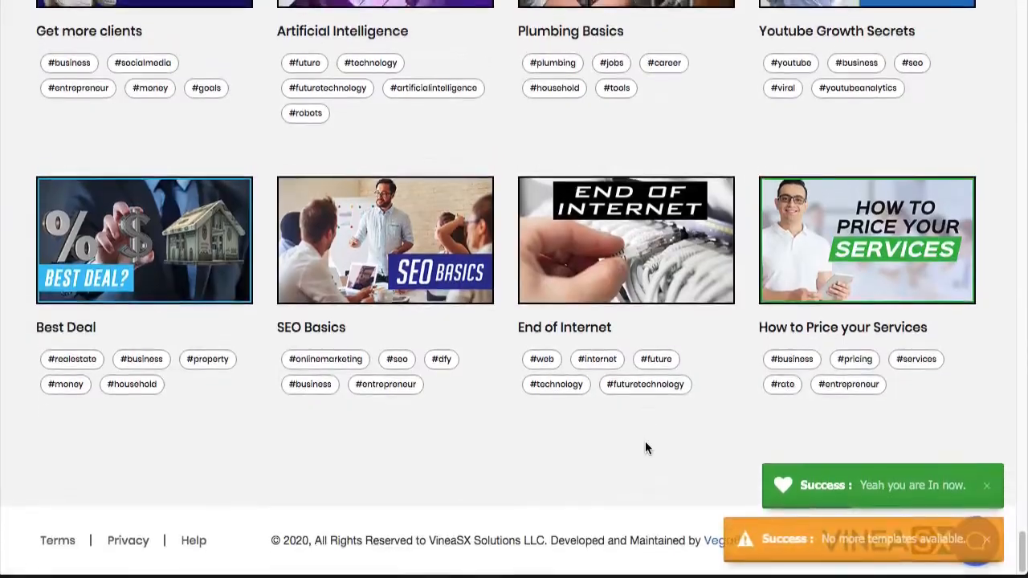
Step: Browse the fully loaded template gallery back to its start and through the designs again
scroll(647, 446, "up", 8)
scroll(647, 448, "up", 20)
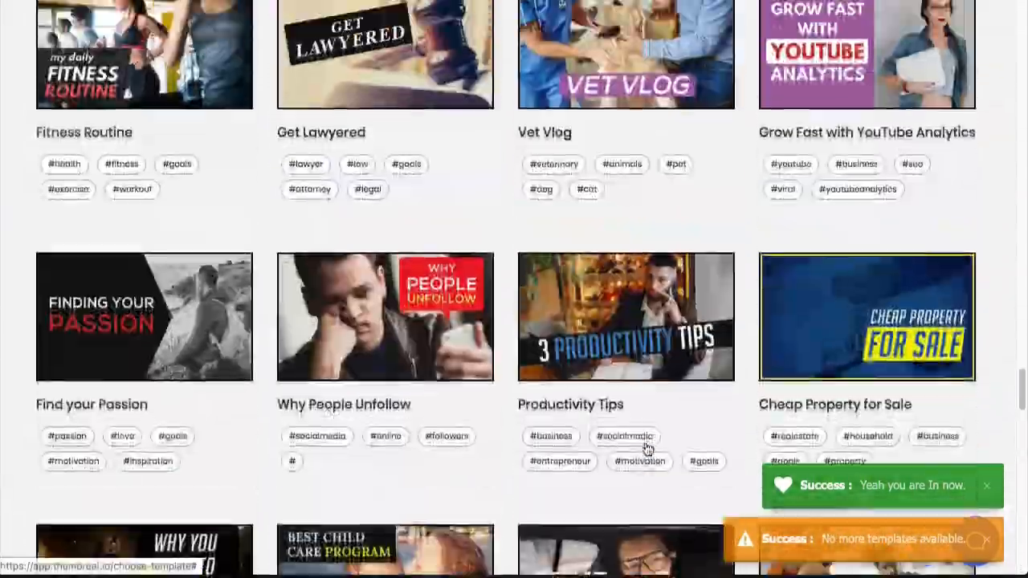
scroll(647, 448, "up", 20)
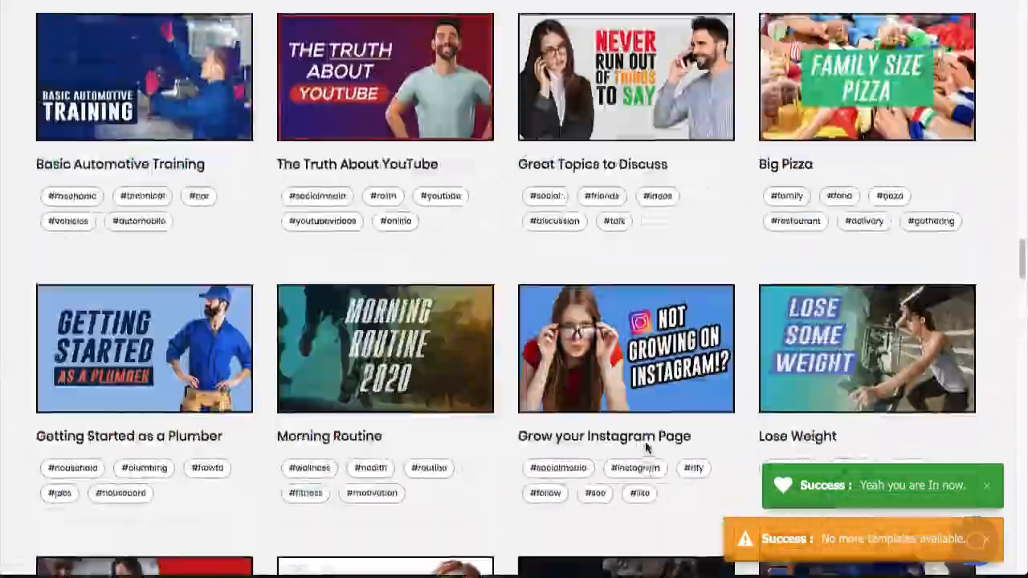
scroll(646, 448, "up", 12)
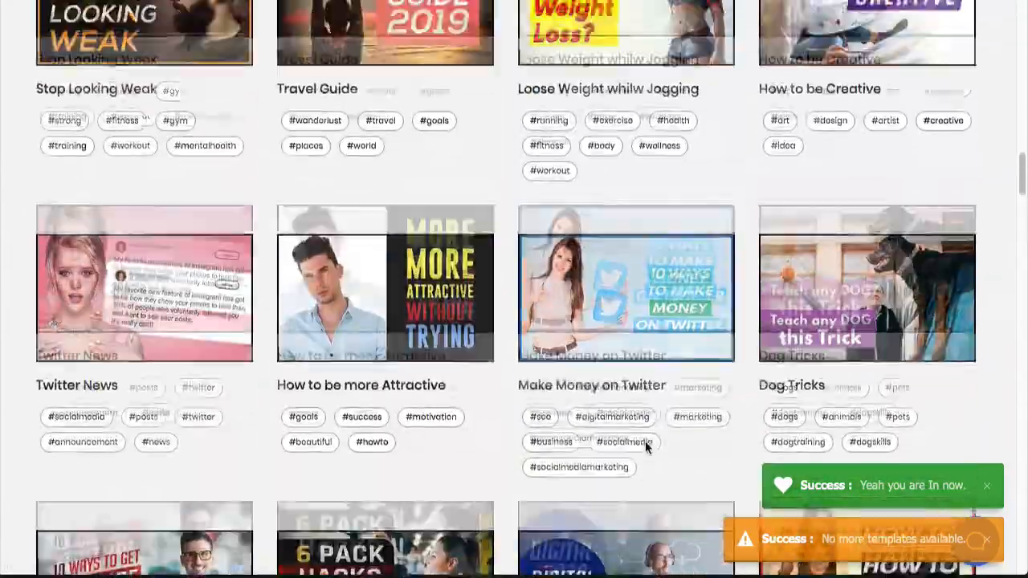
scroll(647, 448, "up", 10)
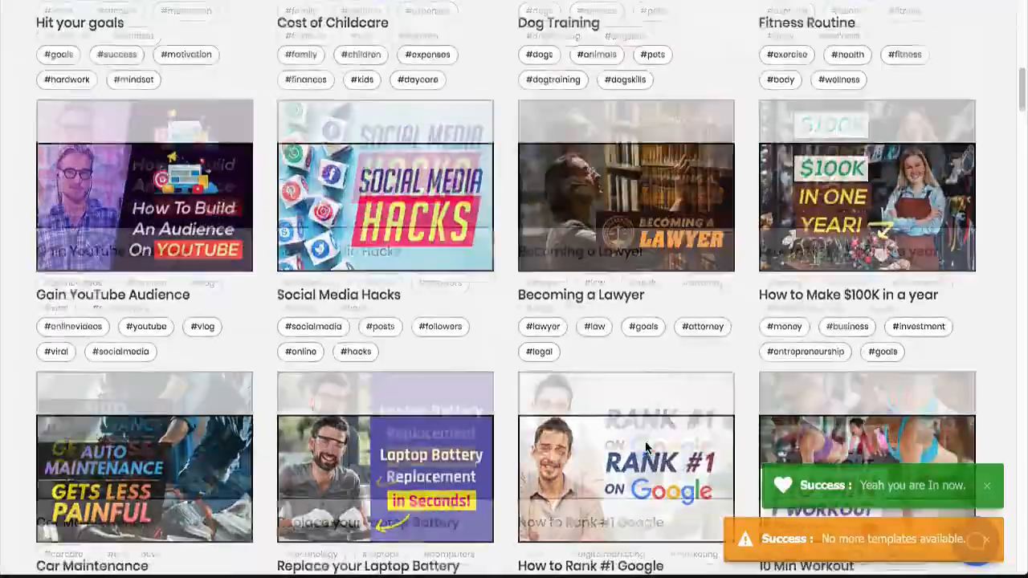
scroll(646, 443, "up", 10)
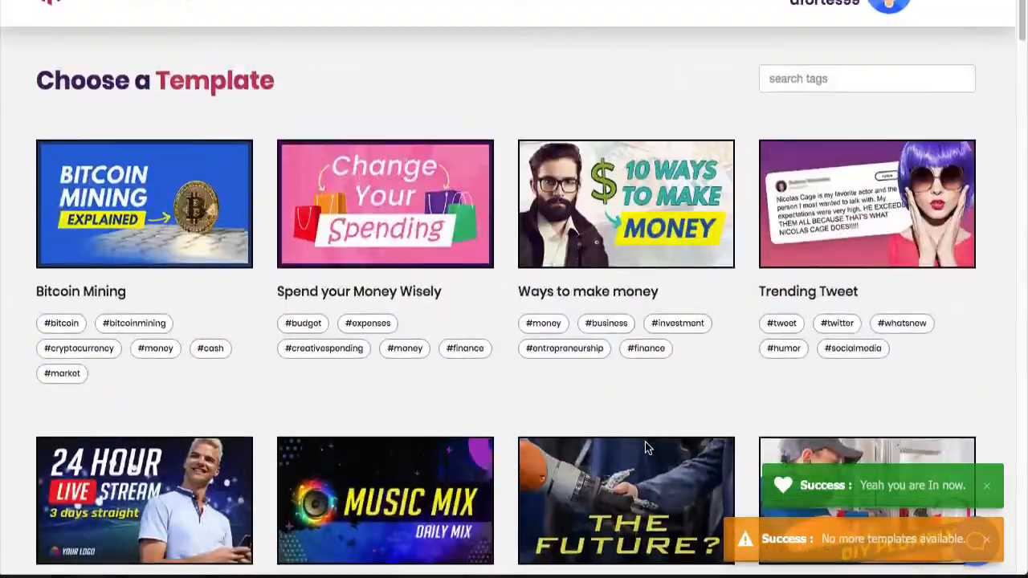
scroll(645, 447, "down", 15)
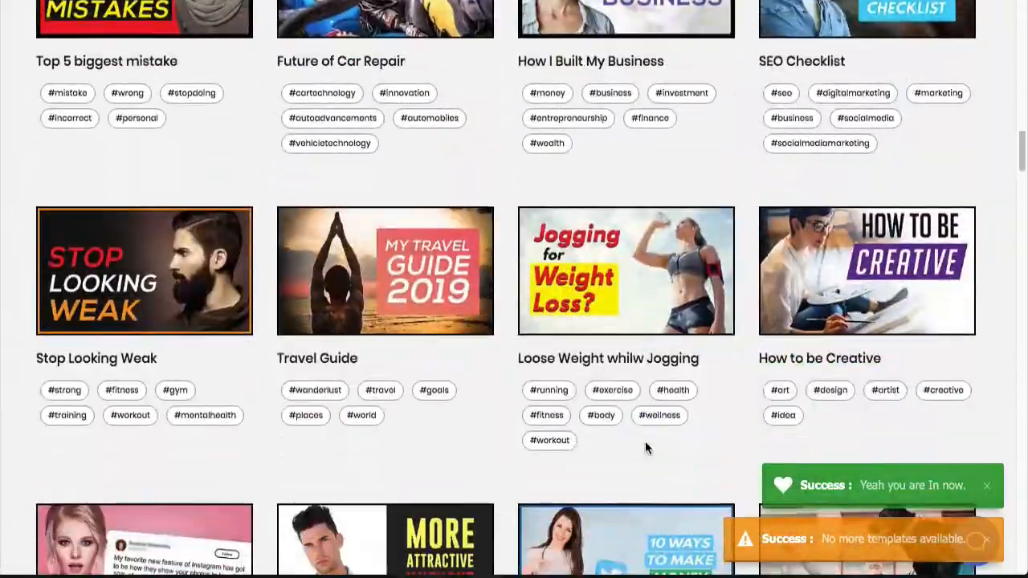
scroll(645, 442, "down", 7)
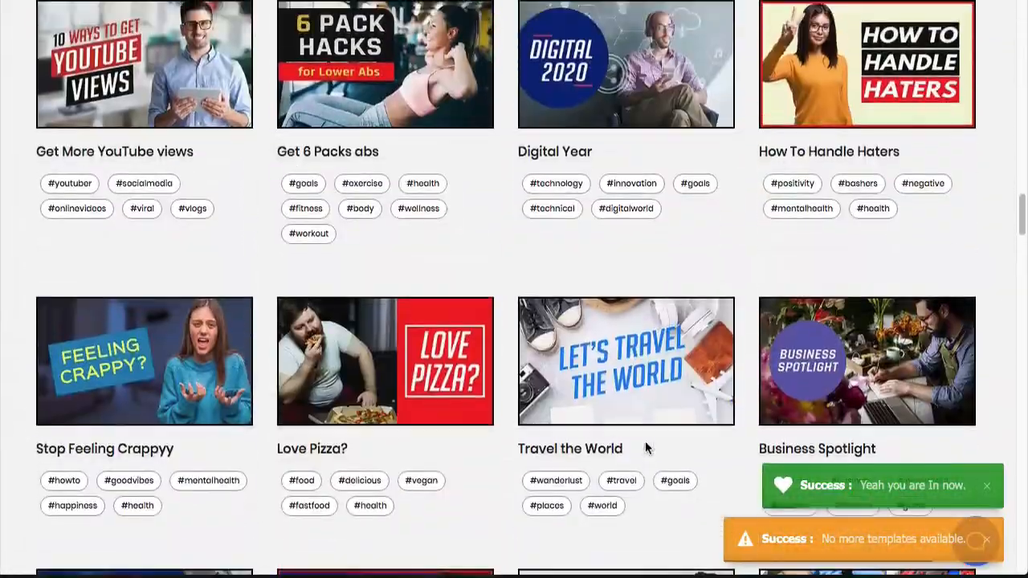
scroll(309, 367, "down", 8)
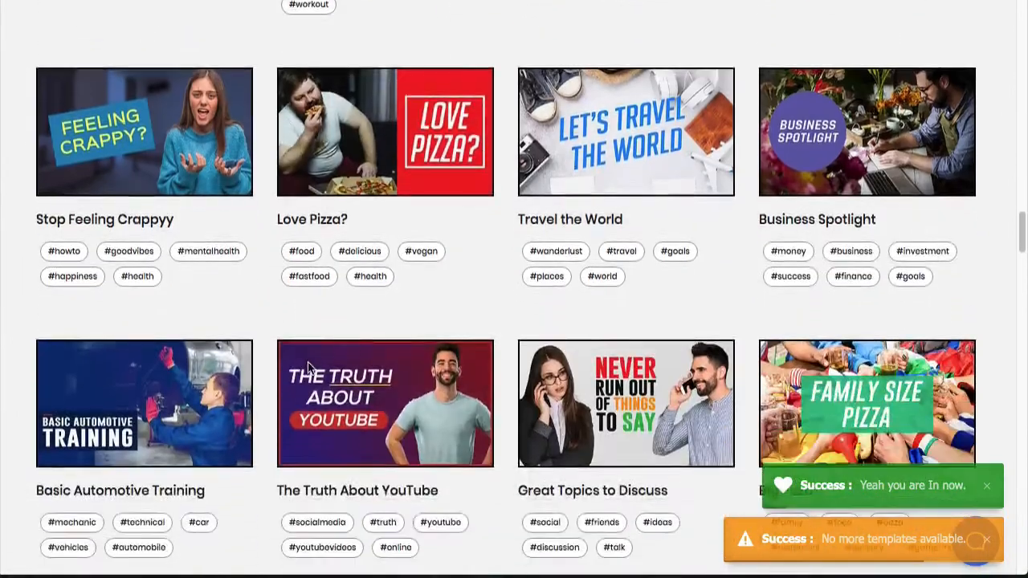
scroll(310, 367, "down", 3)
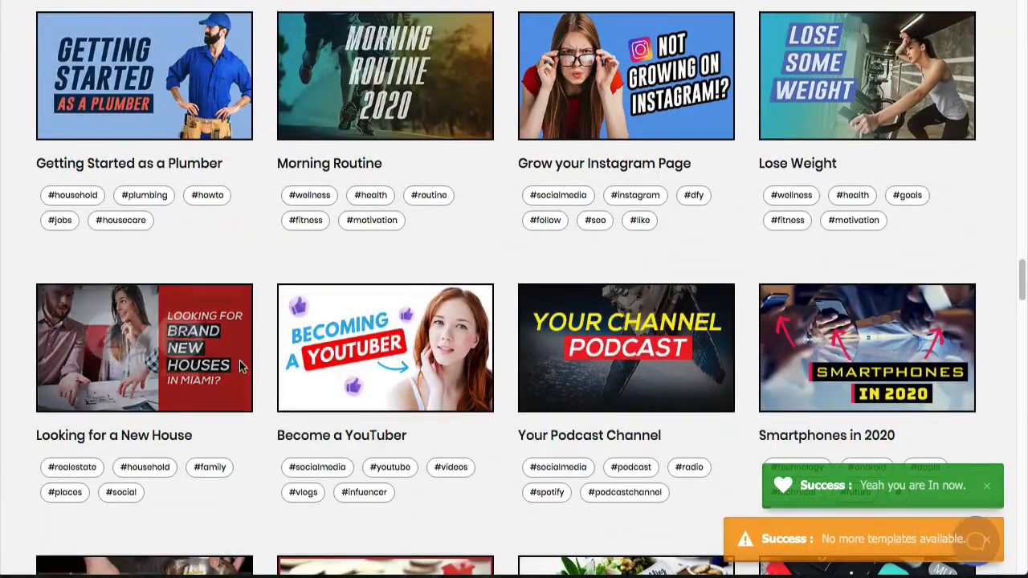
Step: Browse further through the template gallery, past the Easy Recipe, Wedding Planning and Pros and Cons designs
scroll(382, 335, "down", 2)
scroll(382, 335, "down", 10)
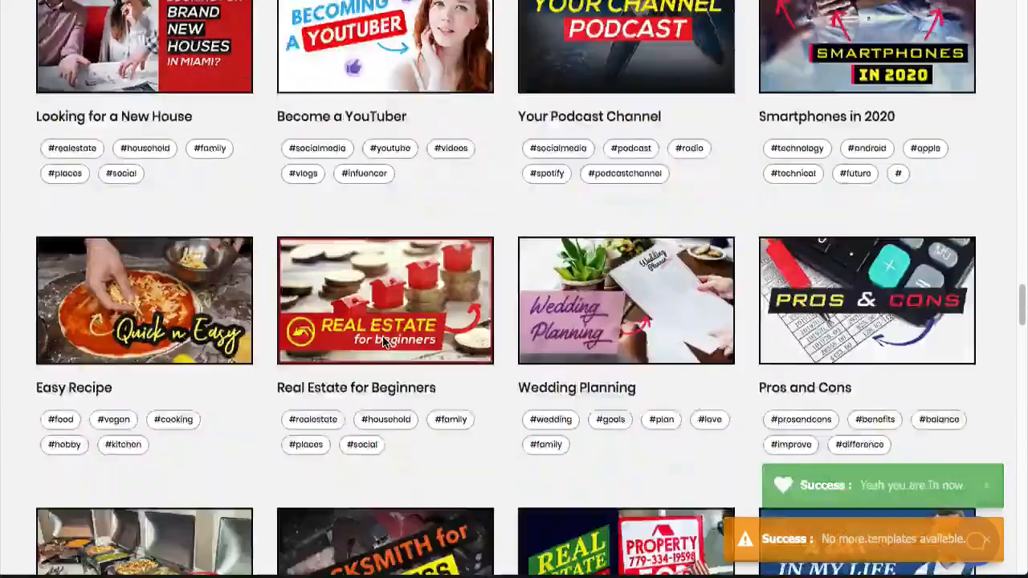
scroll(382, 336, "down", 10)
left_click(384, 344)
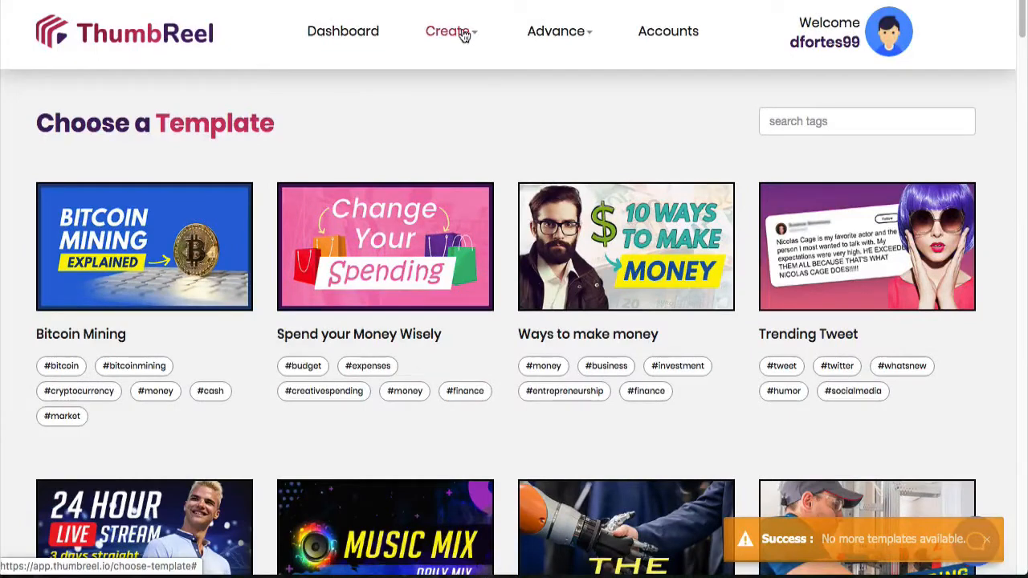
Step: Return to the dashboard and open the Affiliate Marketing Proof draft for editing
left_click(464, 33)
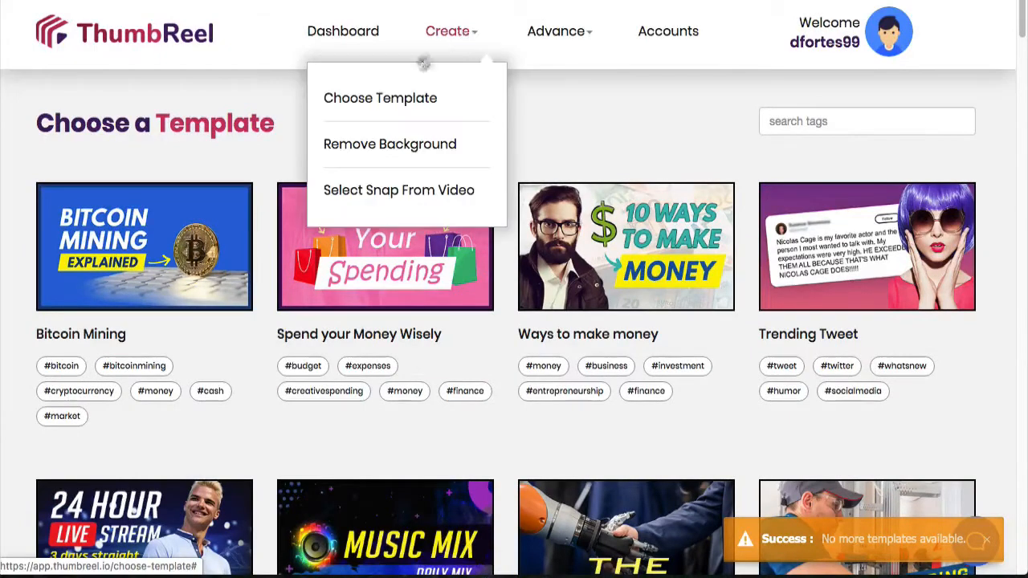
left_click(333, 44)
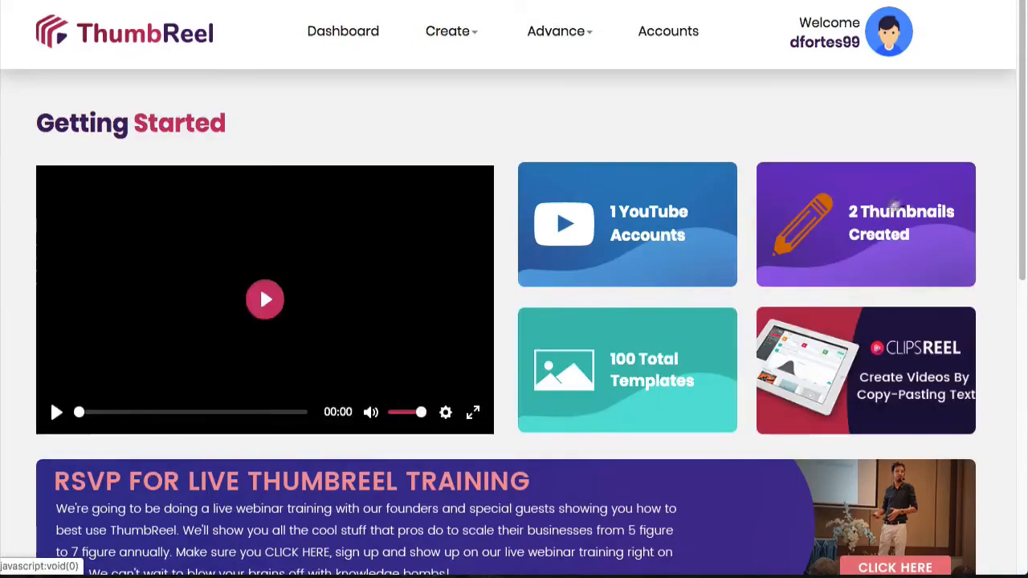
scroll(695, 266, "down", 1)
scroll(693, 264, "down", 10)
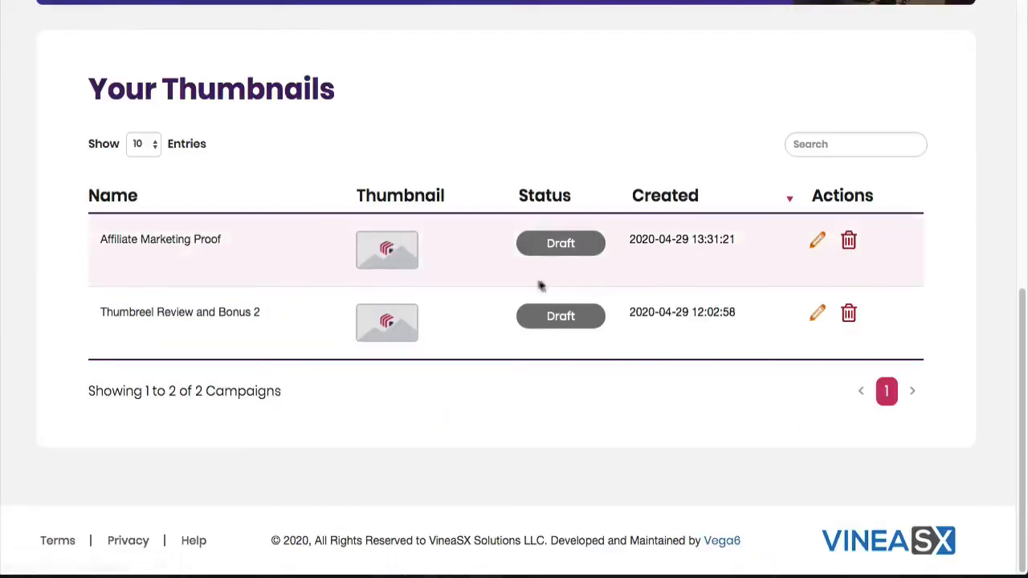
left_click(817, 240)
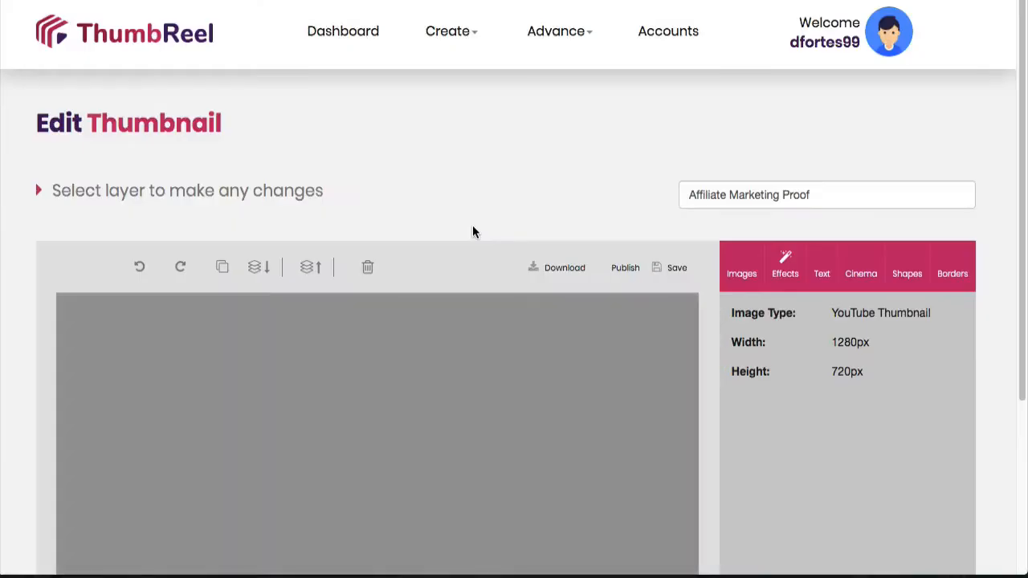
Step: Examine the Affiliate Marketing Proof thumbnail's headline text, earnings snapshots and cut-out portrait, along with the available editing tools
scroll(472, 225, "down", 2)
scroll(379, 337, "down", 2)
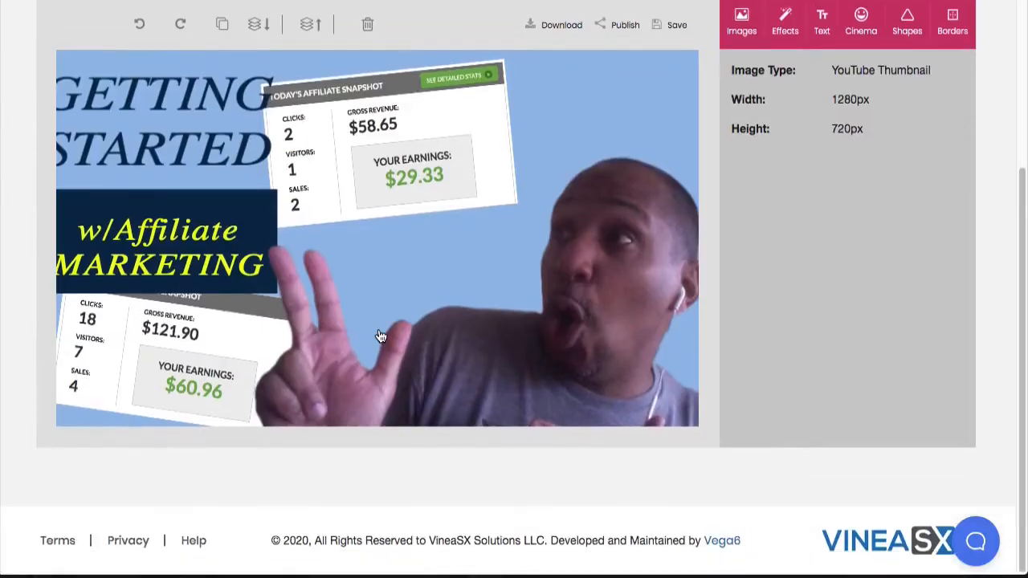
scroll(382, 336, "up", 1)
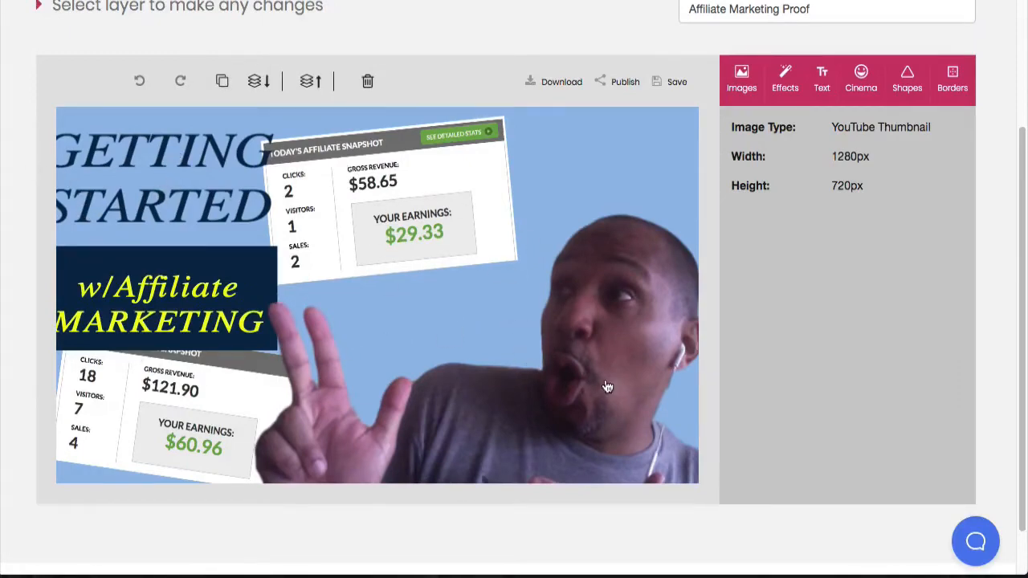
scroll(608, 389, "up", 2)
scroll(608, 387, "down", 3)
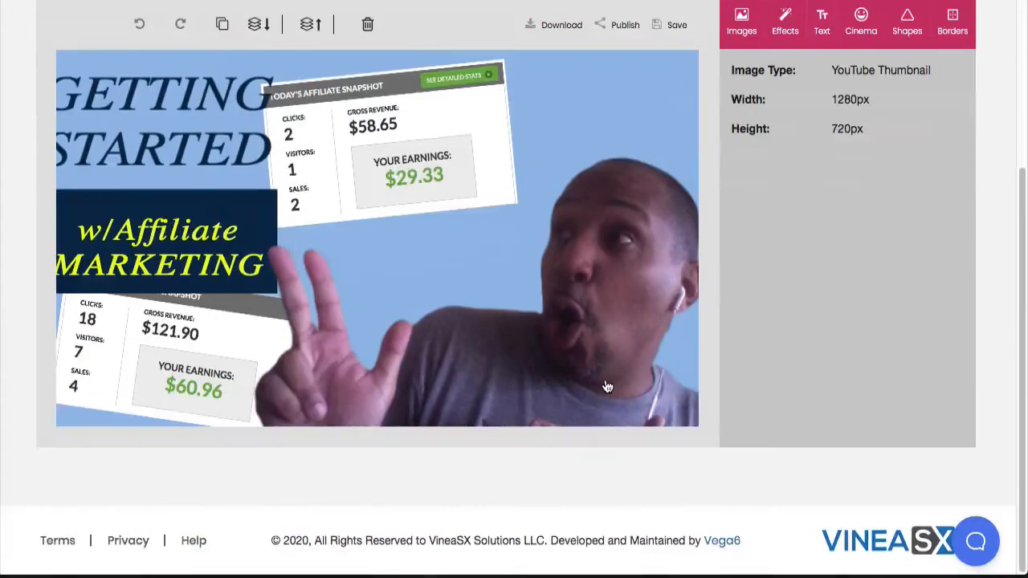
scroll(608, 388, "up", 1)
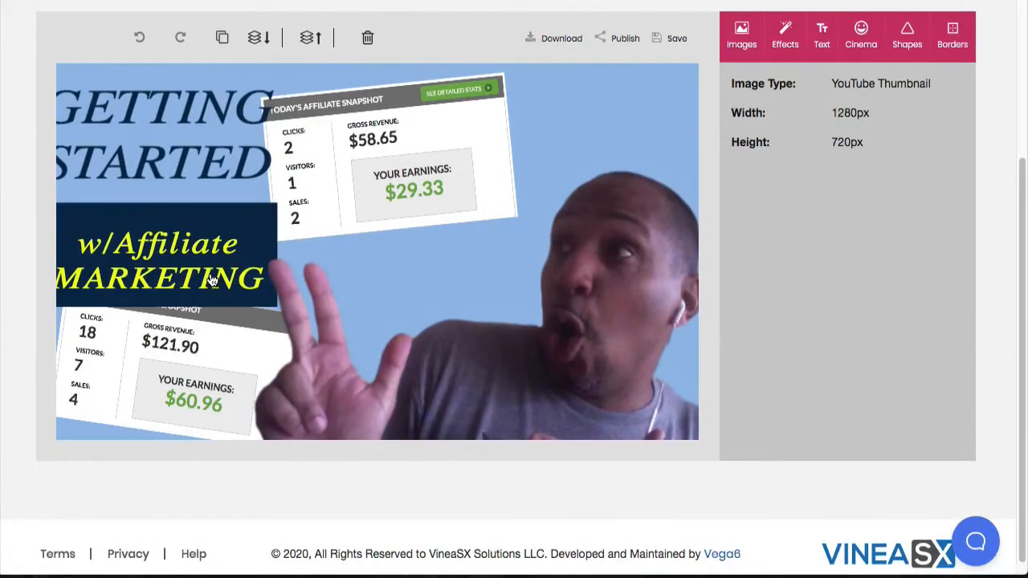
scroll(505, 360, "up", 1)
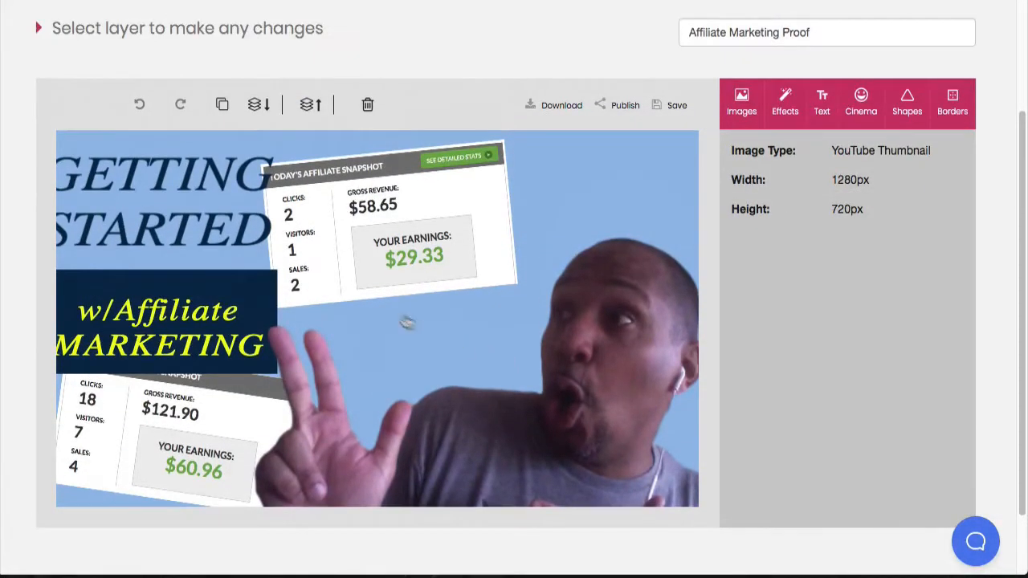
scroll(417, 314, "down", 1)
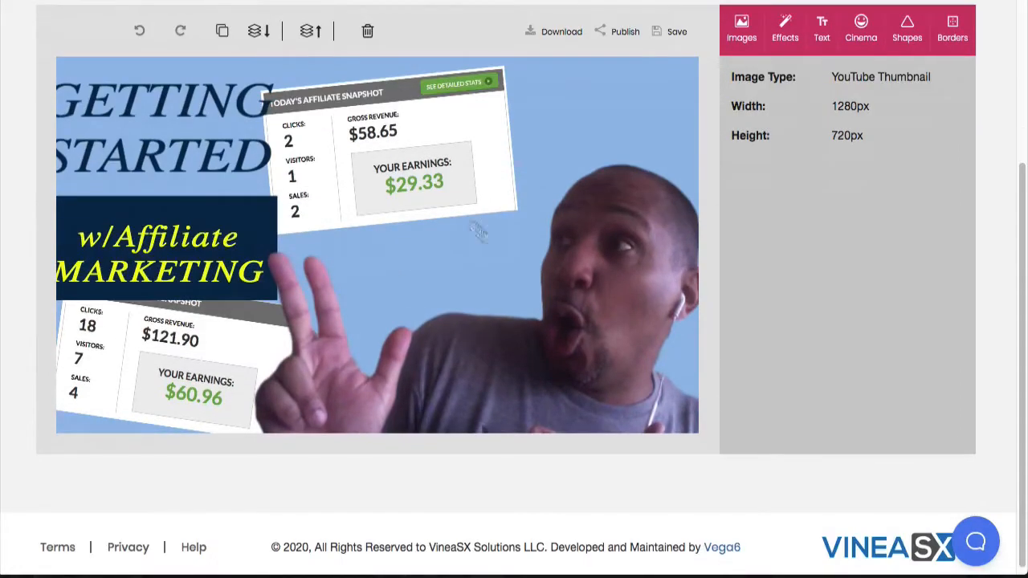
scroll(603, 312, "up", 3)
scroll(602, 313, "down", 1)
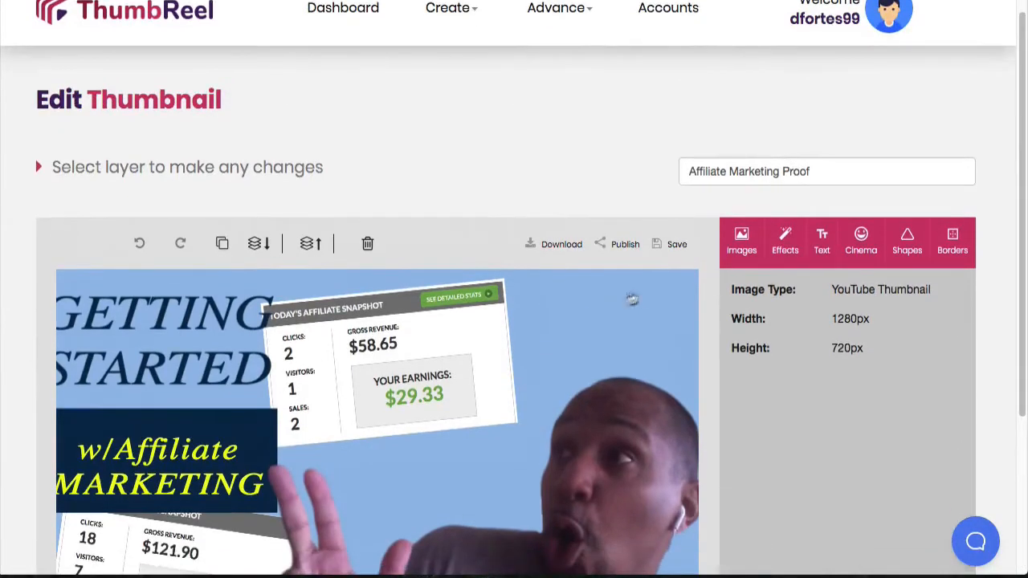
scroll(632, 299, "down", 1)
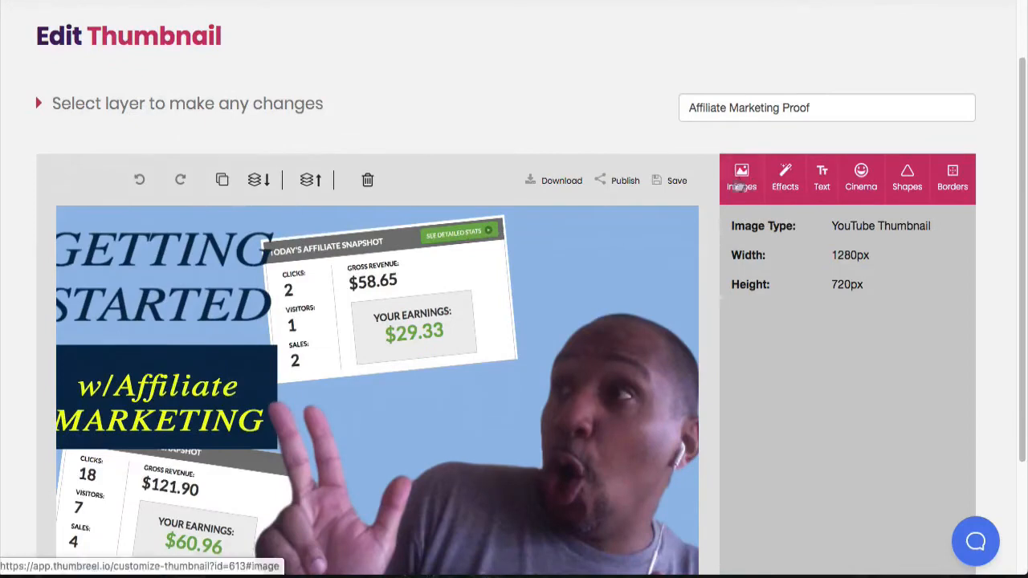
Step: Show the uploaded images section of the image library beside the Affiliate Marketing Proof thumbnail
left_click(741, 178)
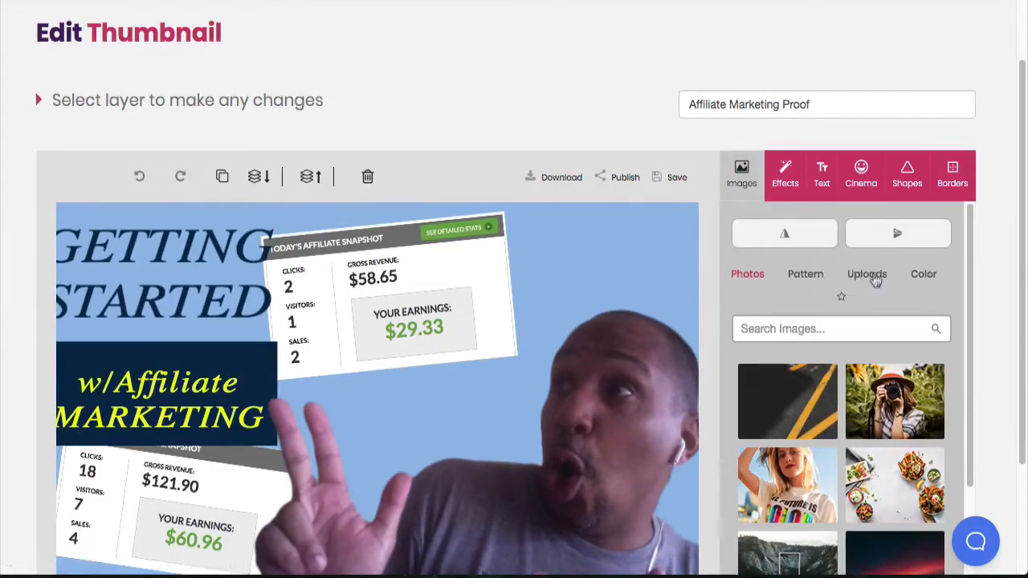
left_click(873, 275)
scroll(827, 331, "down", 1)
scroll(826, 328, "down", 1)
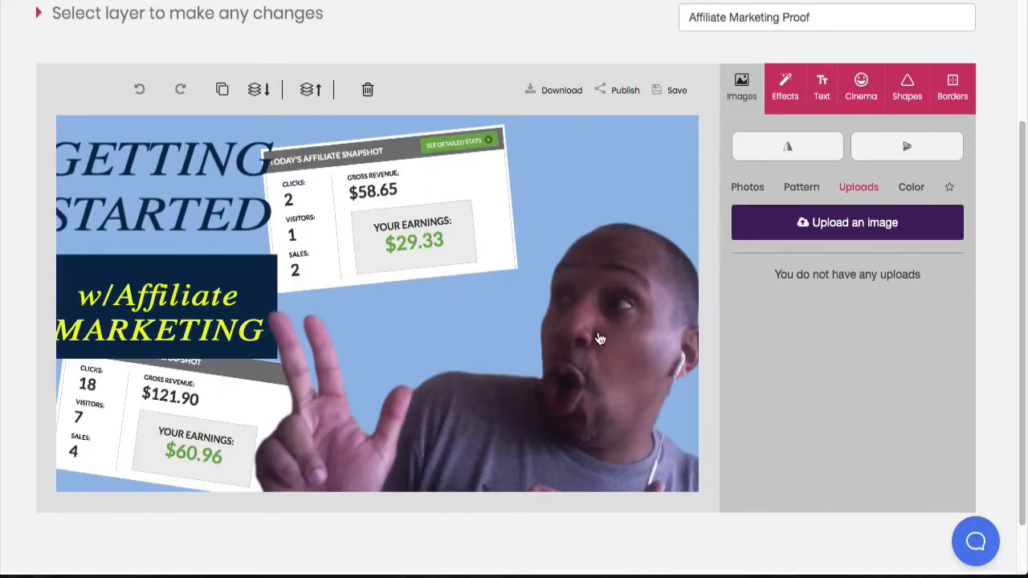
scroll(592, 317, "up", 2)
scroll(592, 315, "down", 2)
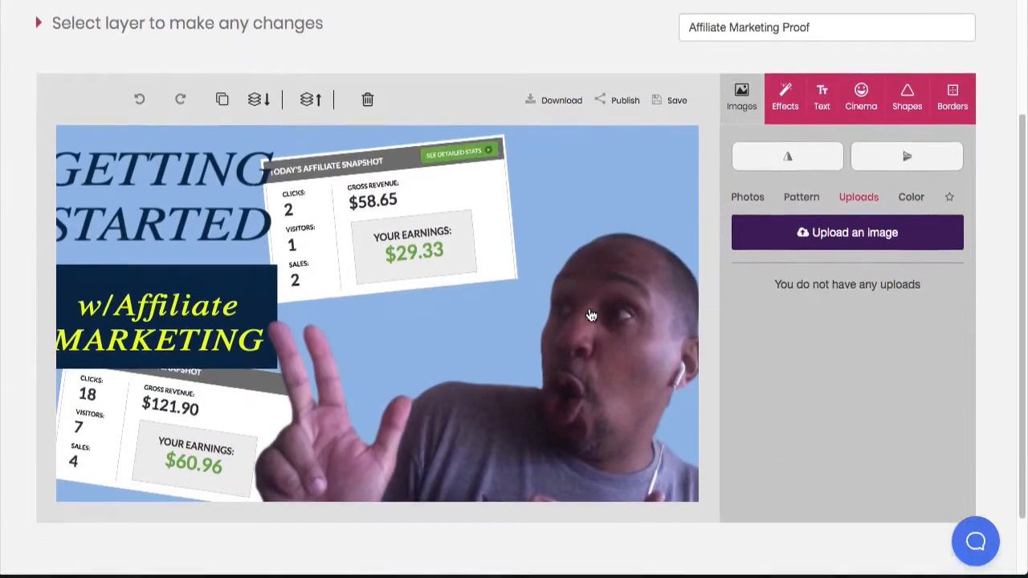
scroll(388, 244, "up", 2)
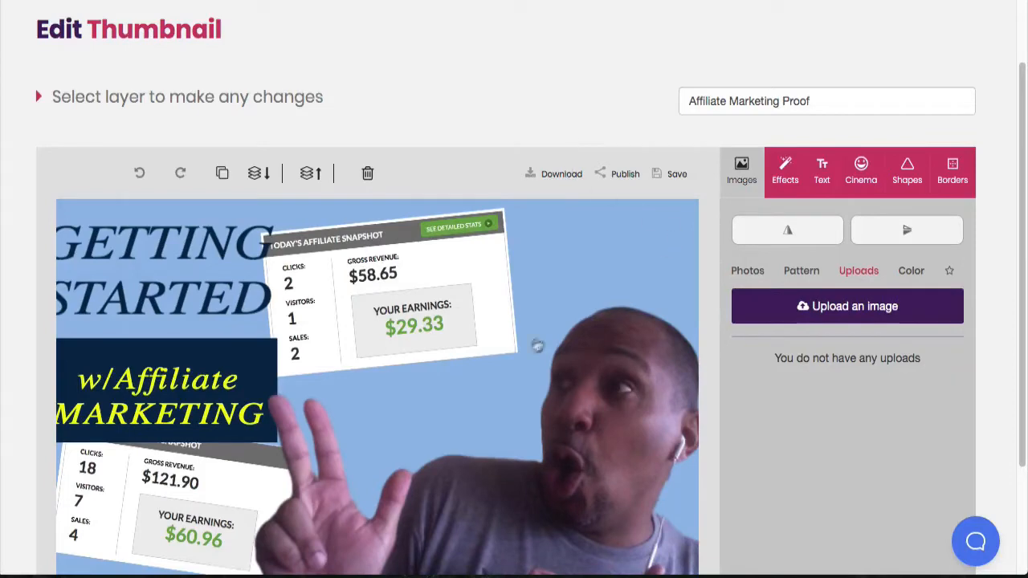
scroll(507, 108, "down", 1)
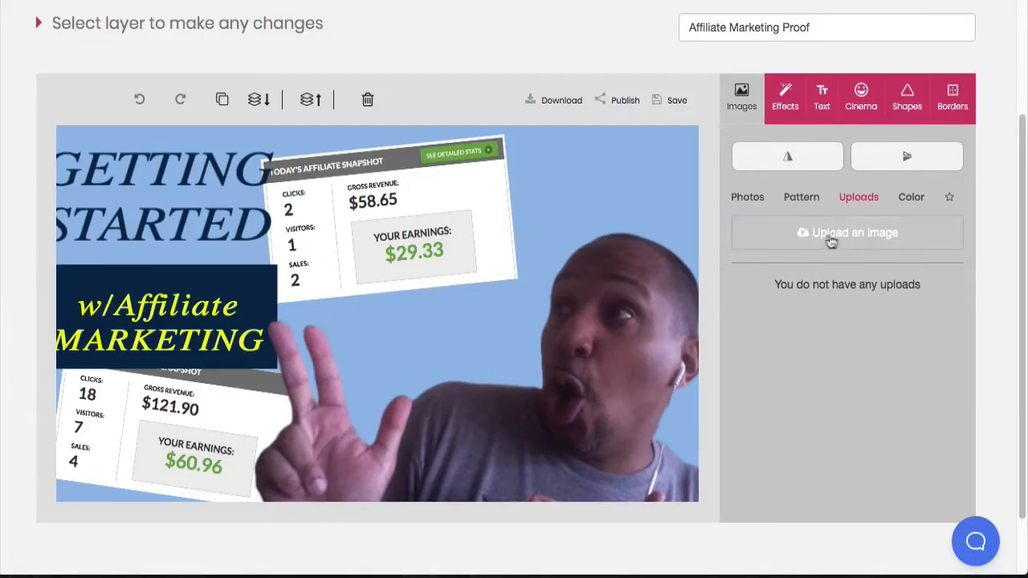
Step: Upload black-circle-70.png from the Thumbreel Bonus folder on the Desktop and add it to the thumbnail
left_click(847, 238)
left_click(874, 232)
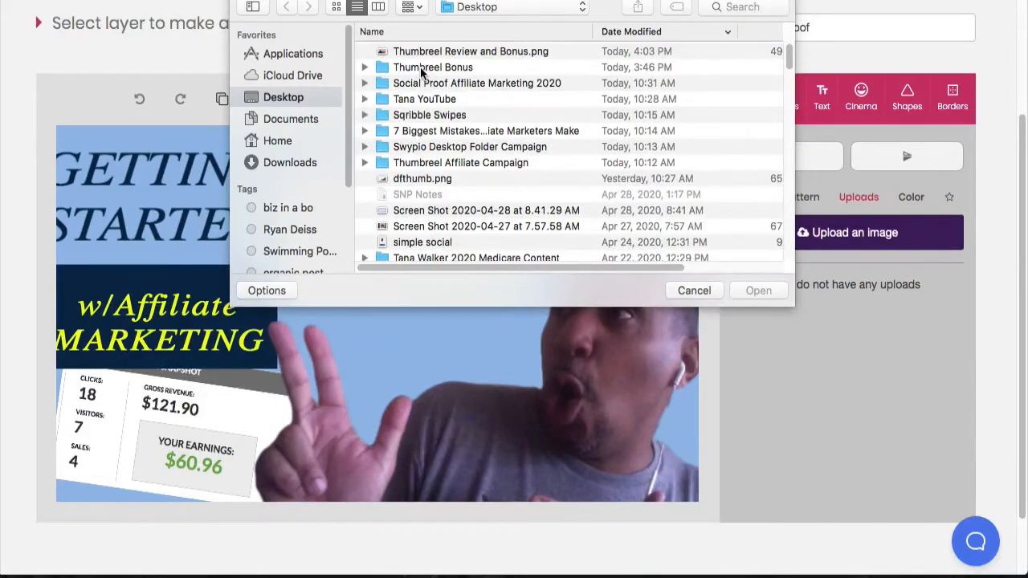
double_click(428, 68)
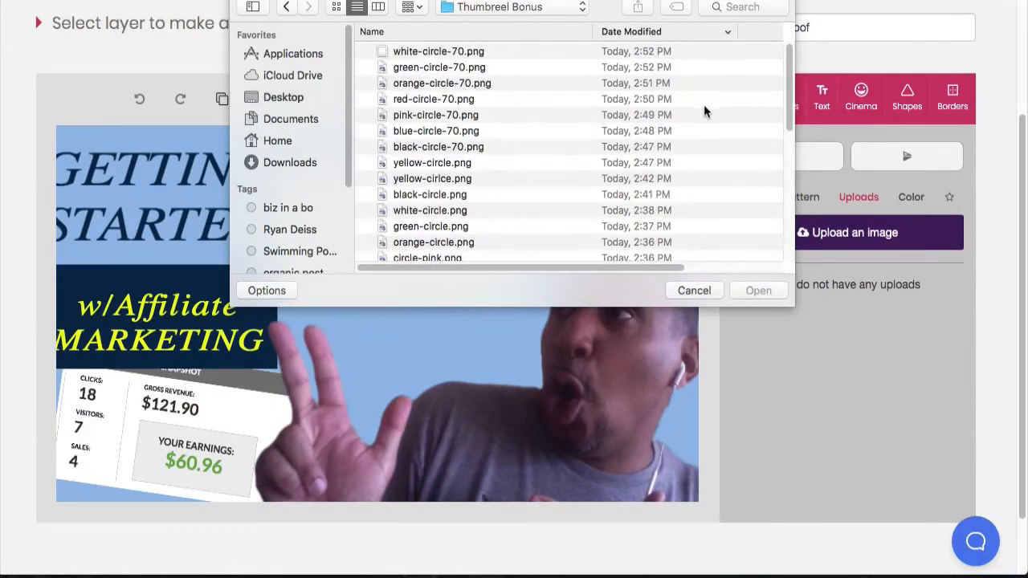
scroll(428, 120, "down", 1)
scroll(427, 120, "down", 10)
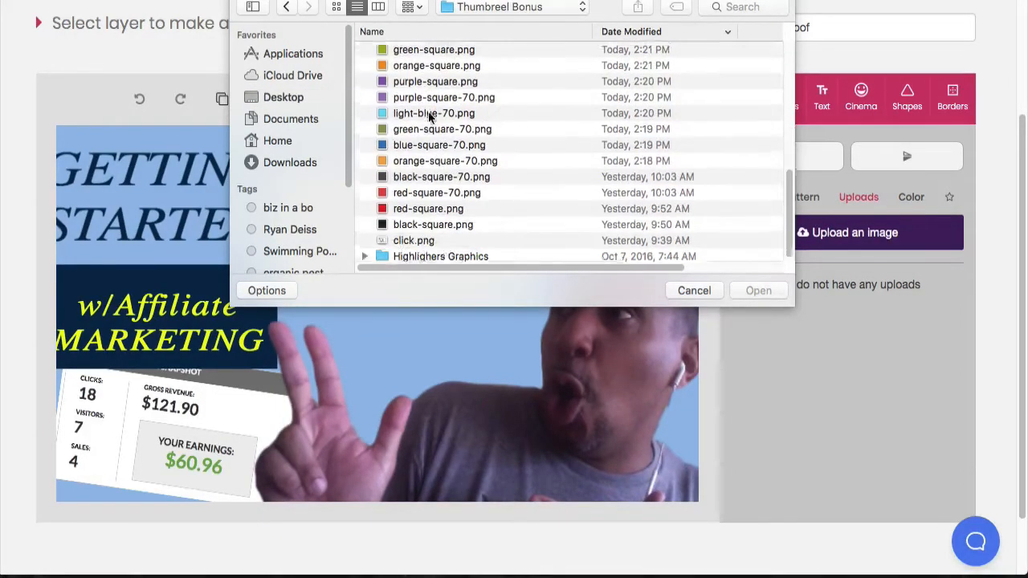
scroll(429, 115, "up", 10)
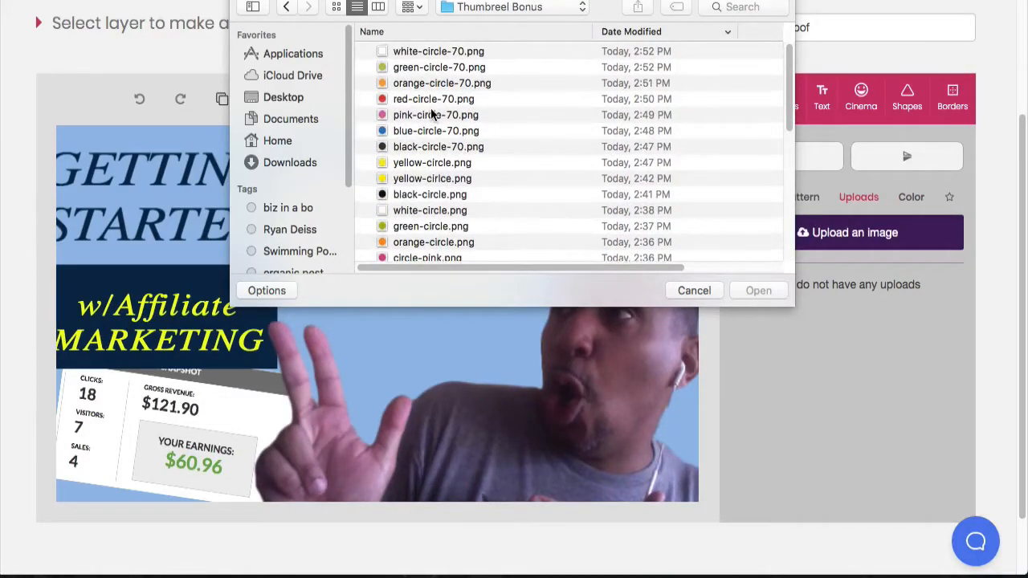
left_click(446, 147)
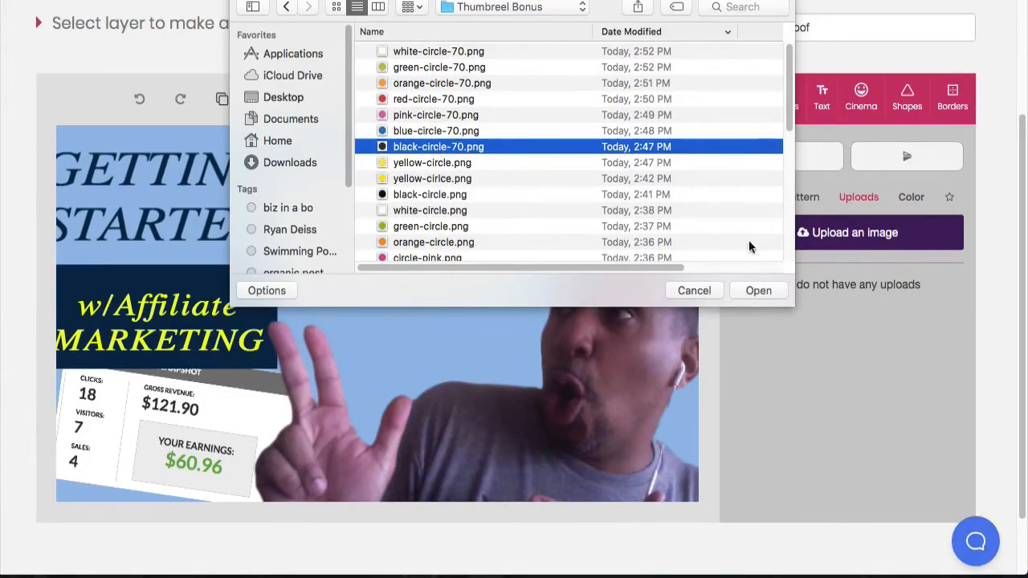
left_click(759, 291)
left_click(878, 309)
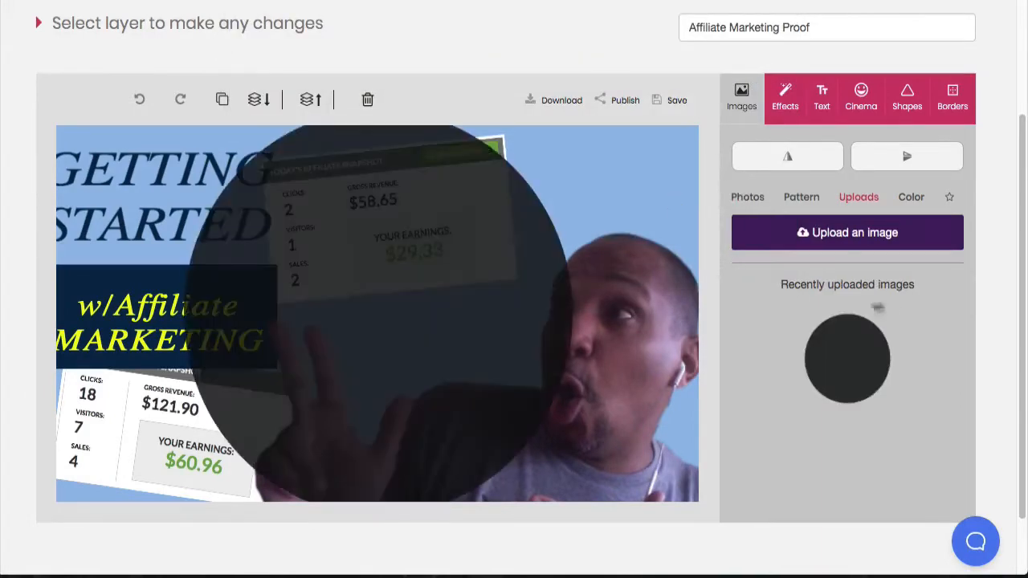
Step: Shrink the black circle to a little over half its size and move it partly off the thumbnail's upper-right corner
left_click_drag(385, 339, 482, 414)
left_click_drag(270, 193, 455, 383)
left_click_drag(573, 469, 673, 158)
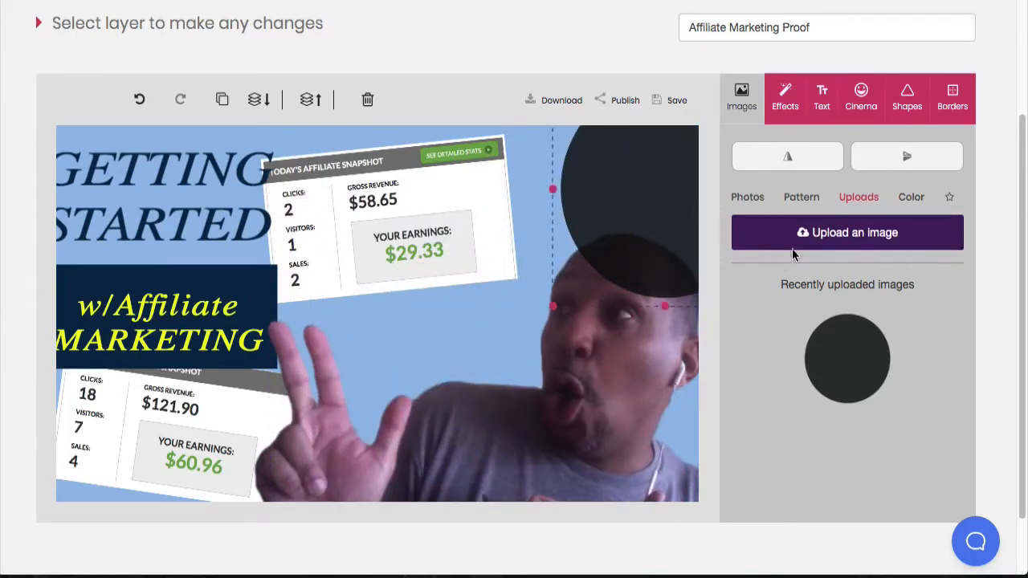
left_click_drag(608, 235, 633, 224)
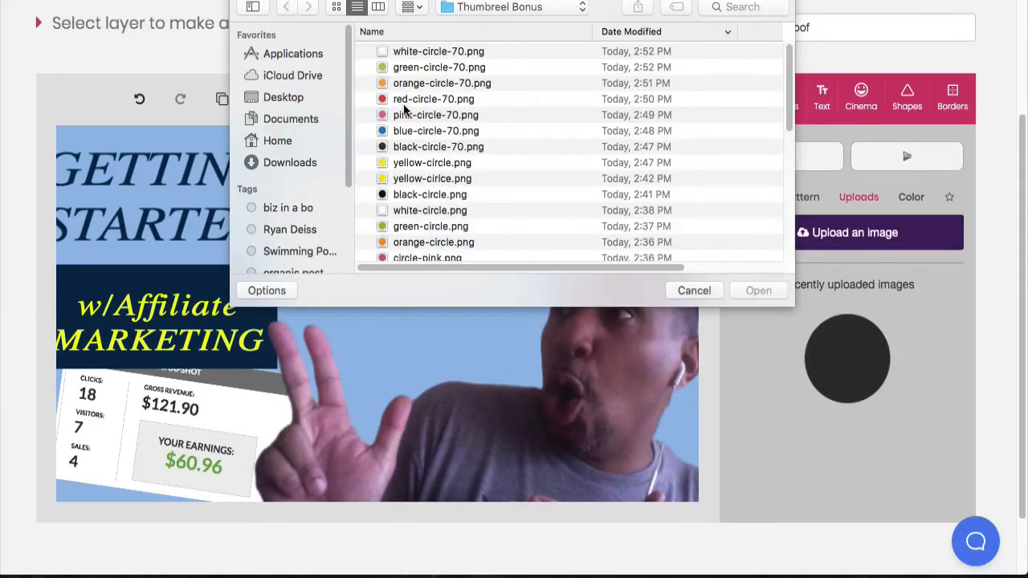
Step: Upload red-circle-70.png from the Thumbreel Bonus folder and shift it toward the thumbnail's lower right
left_click(406, 99)
left_click(779, 293)
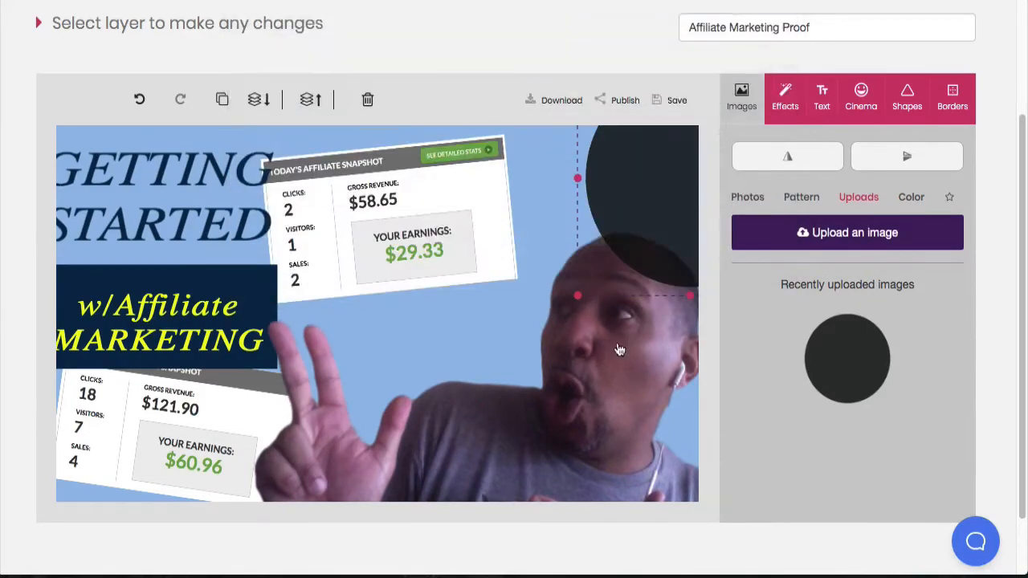
left_click_drag(450, 330, 526, 367)
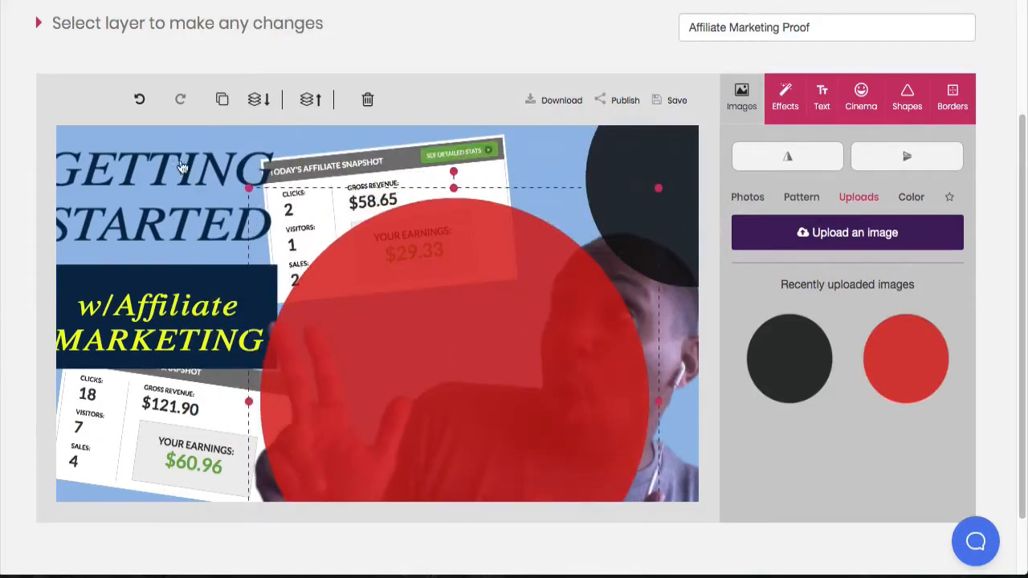
Step: Shrink the red circle and lay it over the black circle in the thumbnail's upper-right corner, moving both slightly left to leave a black rim
left_click_drag(248, 187, 442, 367)
left_click_drag(543, 396, 691, 134)
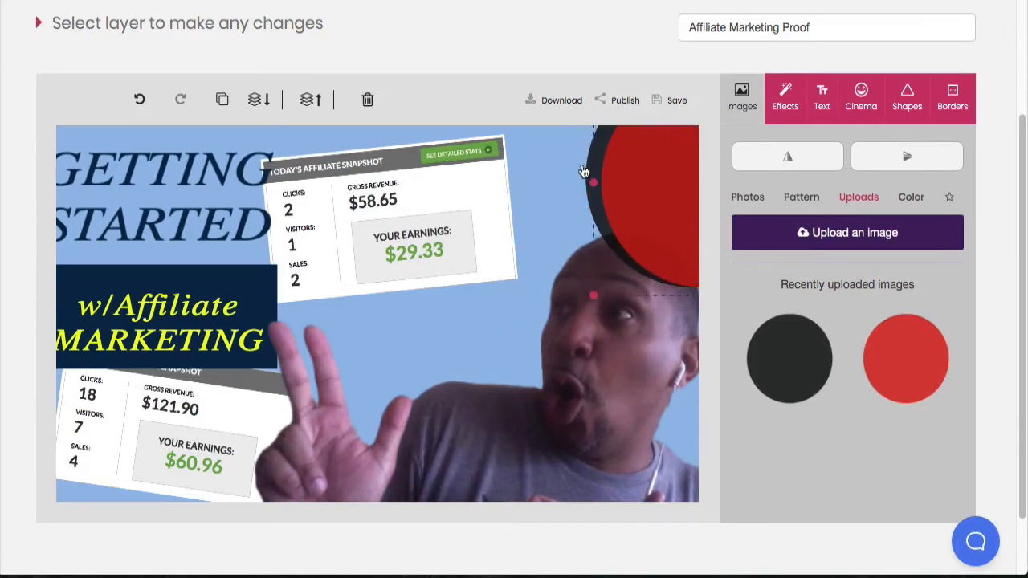
left_click_drag(590, 171, 570, 176)
left_click_drag(639, 180, 616, 180)
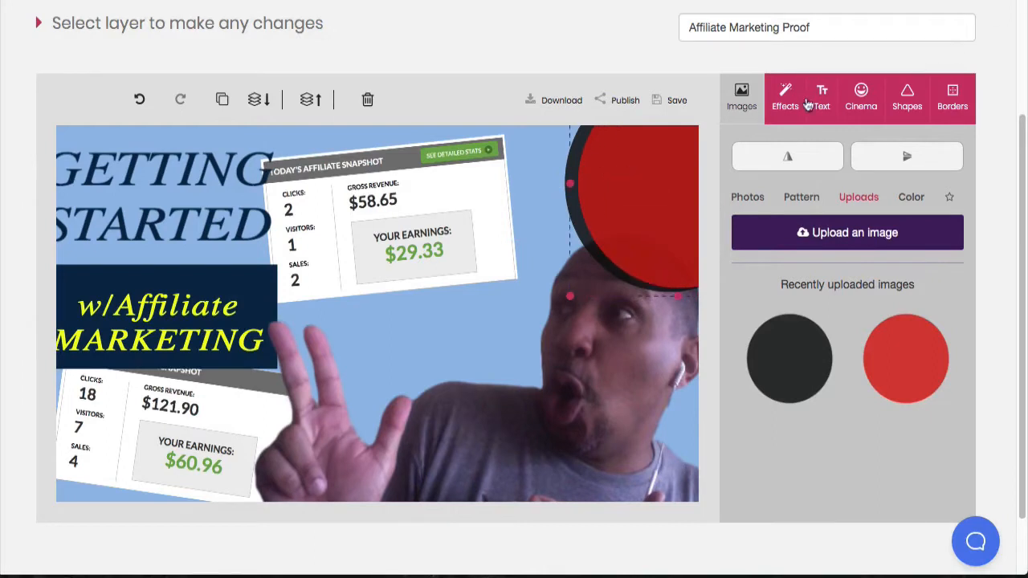
Step: Add a heading to the thumbnail and replace its placeholder text with "BUY NOW"
left_click(821, 98)
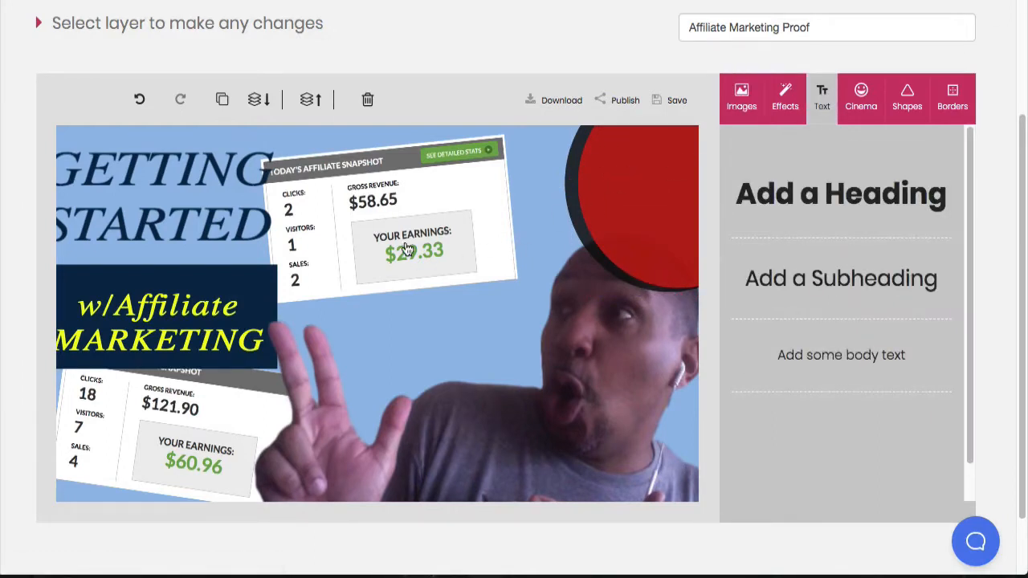
left_click(840, 194)
double_click(430, 316)
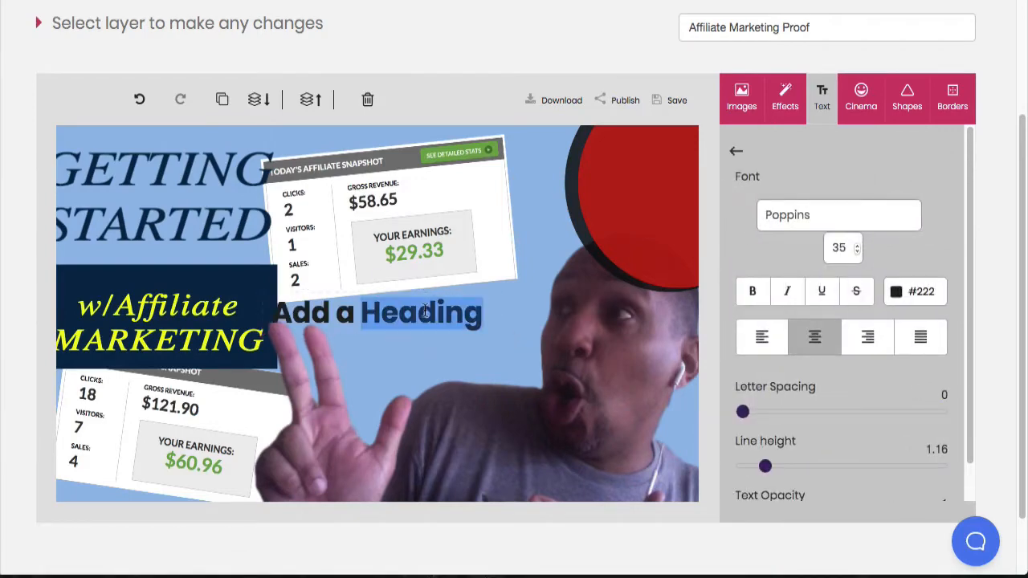
key("BackSpace")
key("BackSpace")
key("BackSpace")
key("BackSpace")
key("BackSpace")
key("BackSpace")
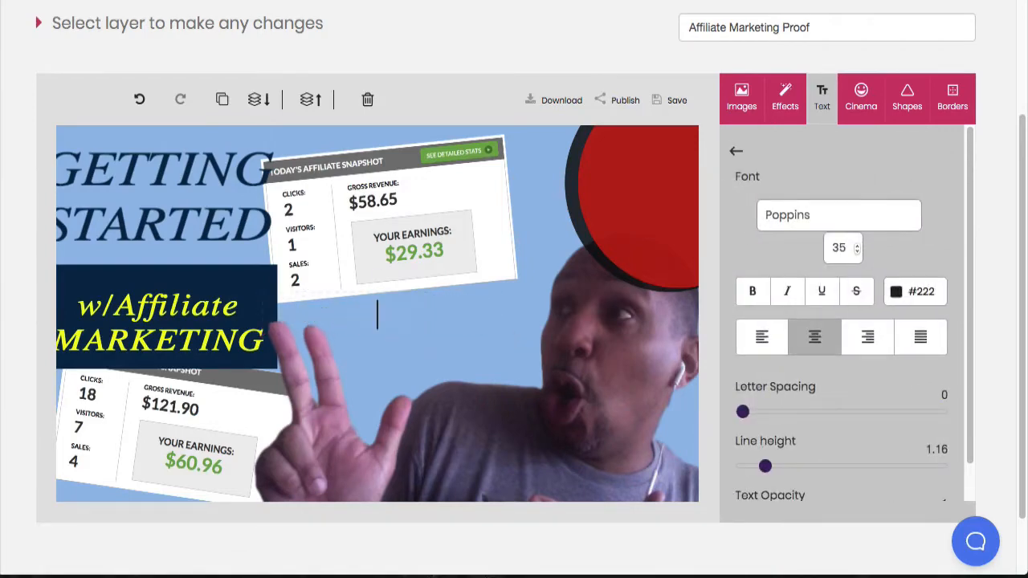
type("BUY NOW")
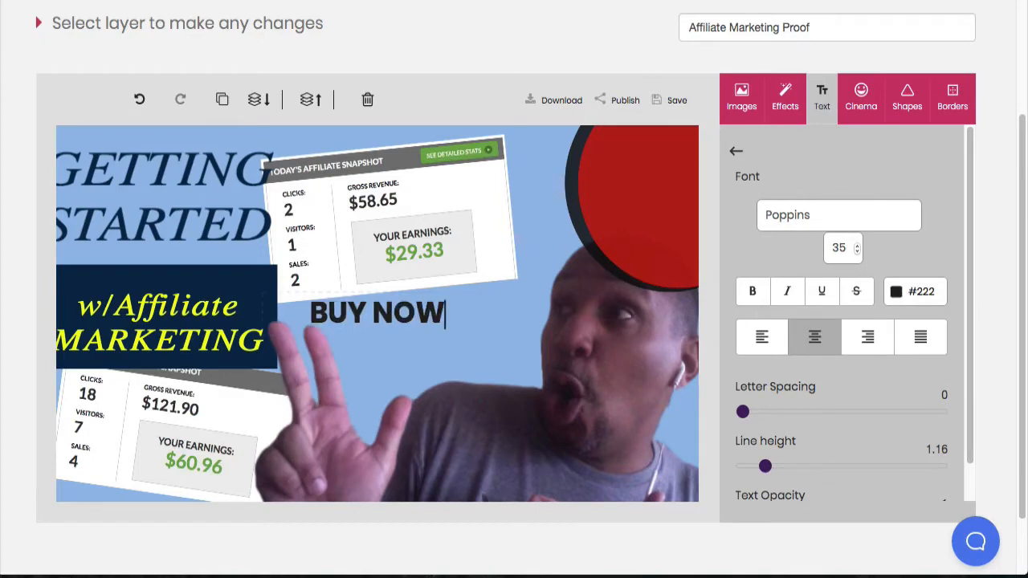
Step: Color the BUY NOW heading white and choose Poppins as its font
left_click(900, 293)
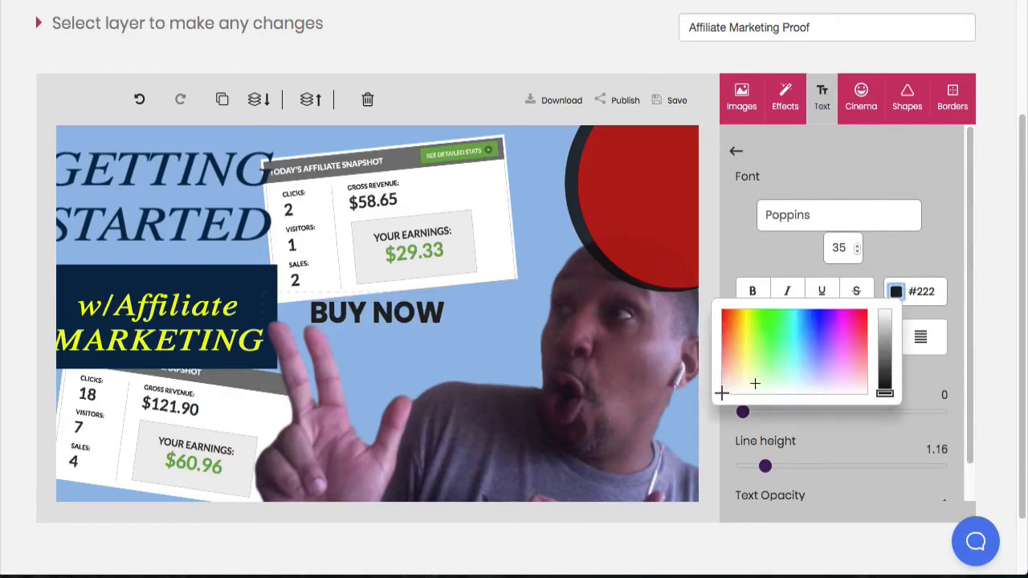
left_click(729, 395)
left_click(750, 271)
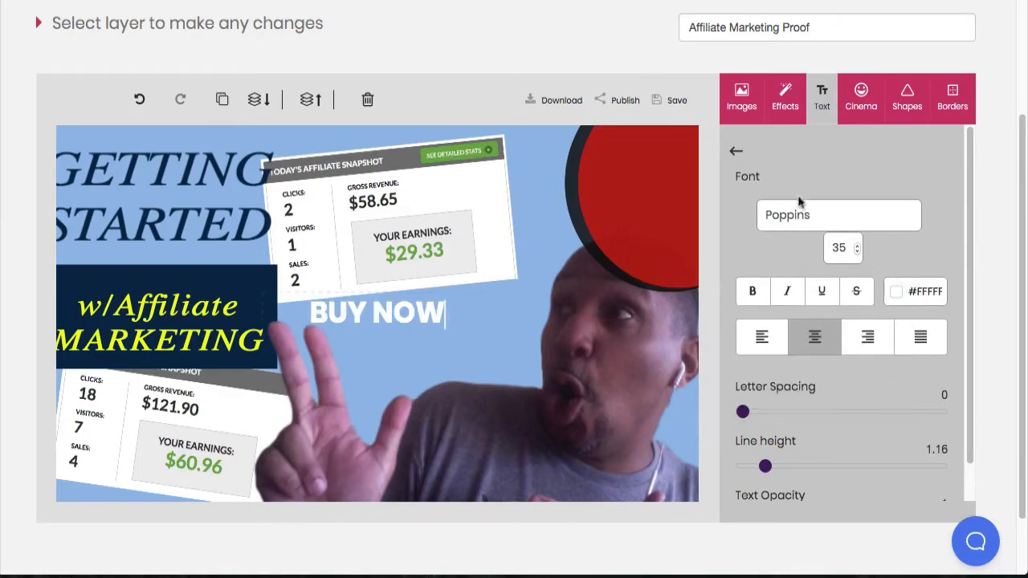
left_click(795, 215)
scroll(804, 68, "up", 2)
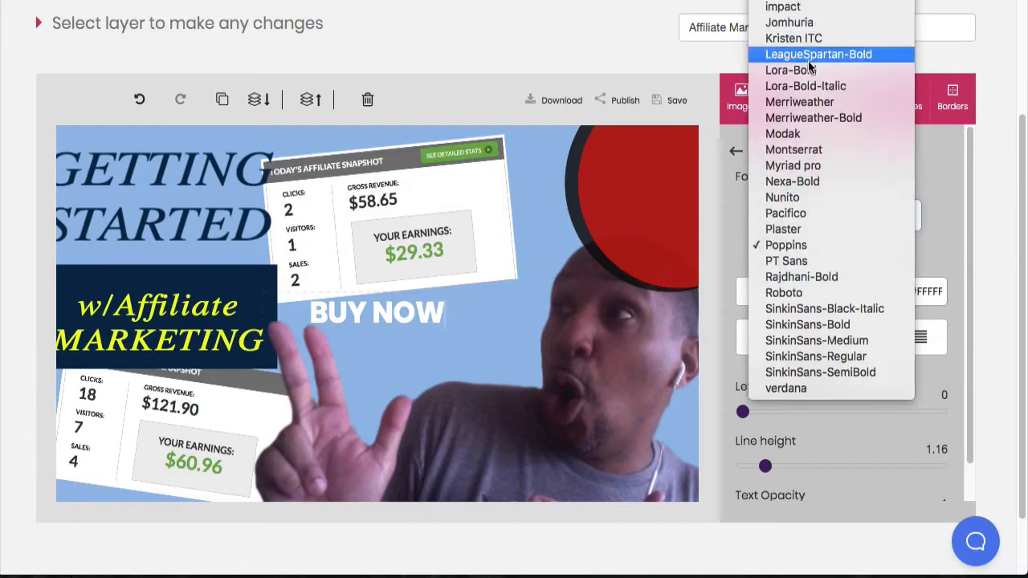
left_click(803, 247)
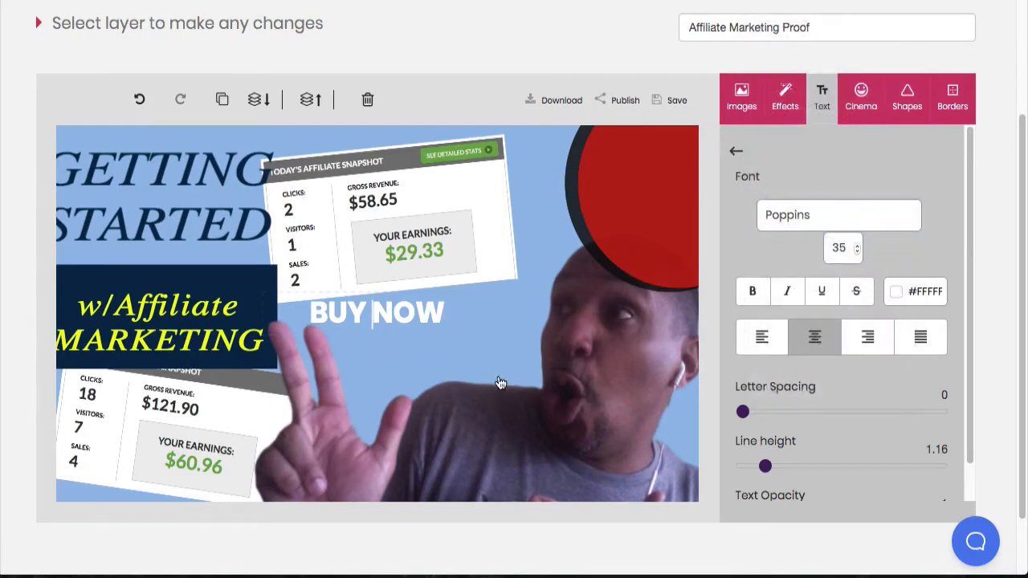
Step: Move the BUY NOW heading onto the red circle and break it into two lines, with NOW below BUY
left_click(498, 383)
left_click(388, 320)
left_click_drag(388, 320, 659, 174)
left_click(640, 170)
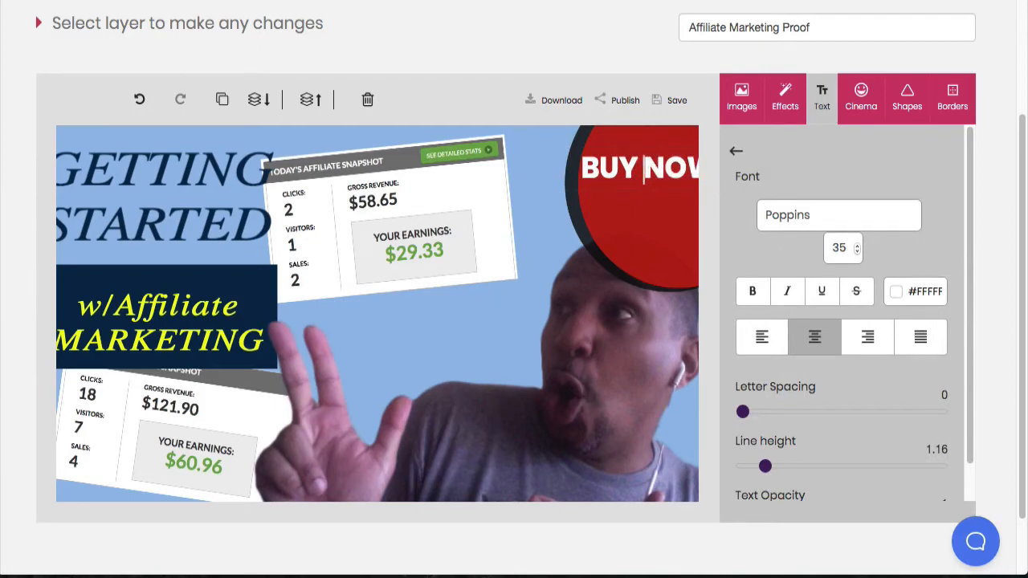
key("Return")
left_click(484, 351)
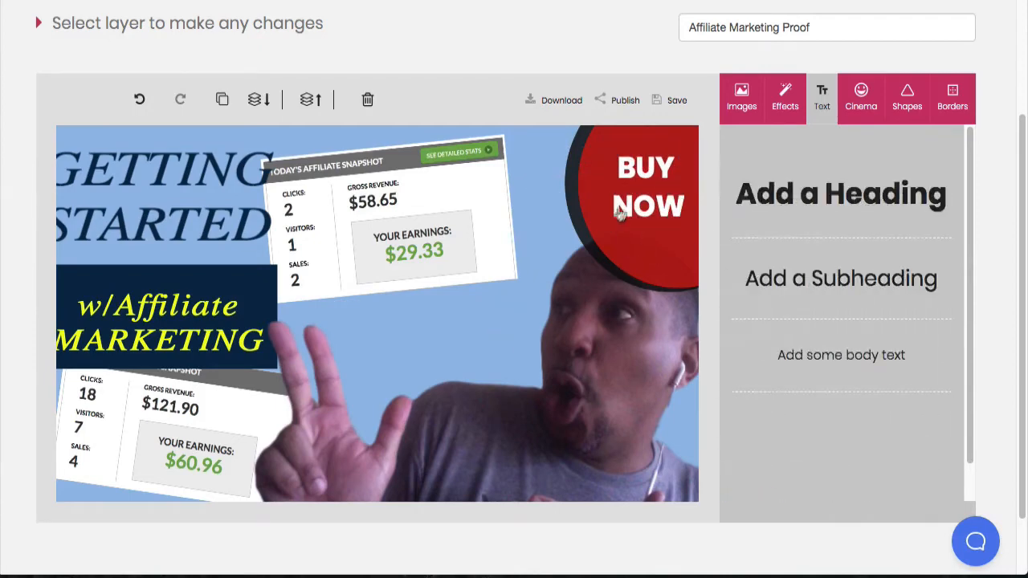
Step: Set the BUY NOW heading's font size to 44
left_click(647, 213)
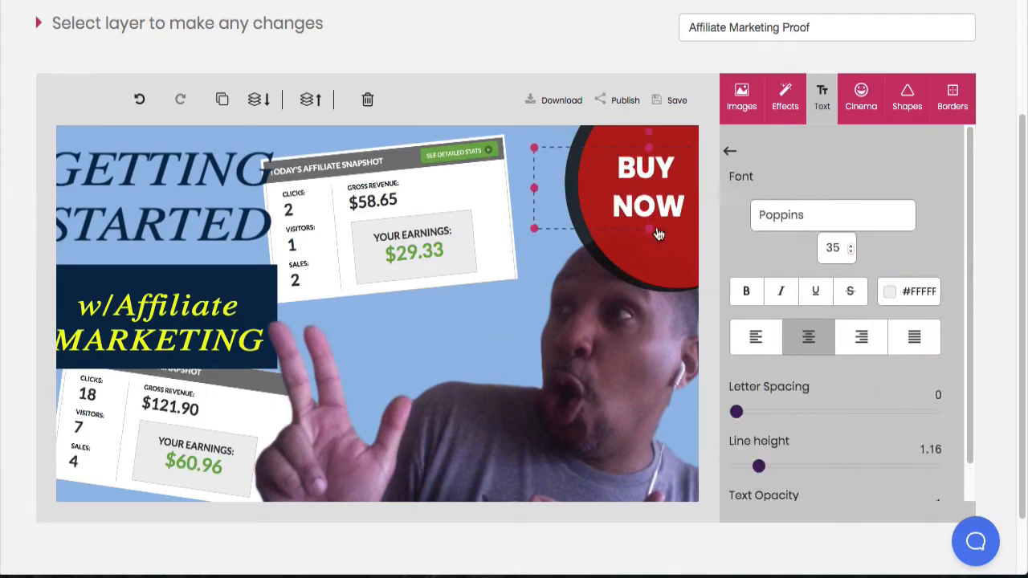
left_click(859, 250)
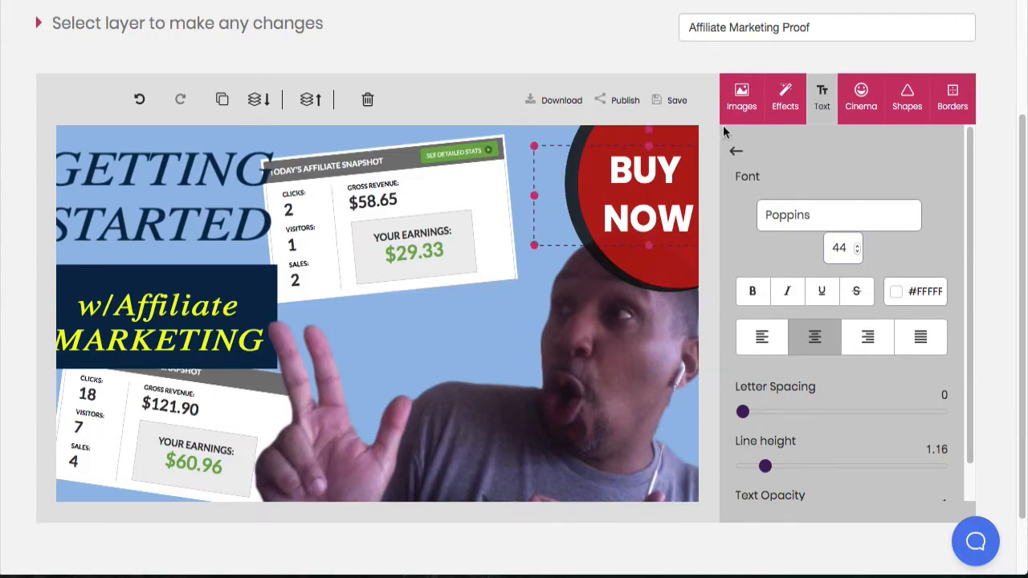
left_click(736, 151)
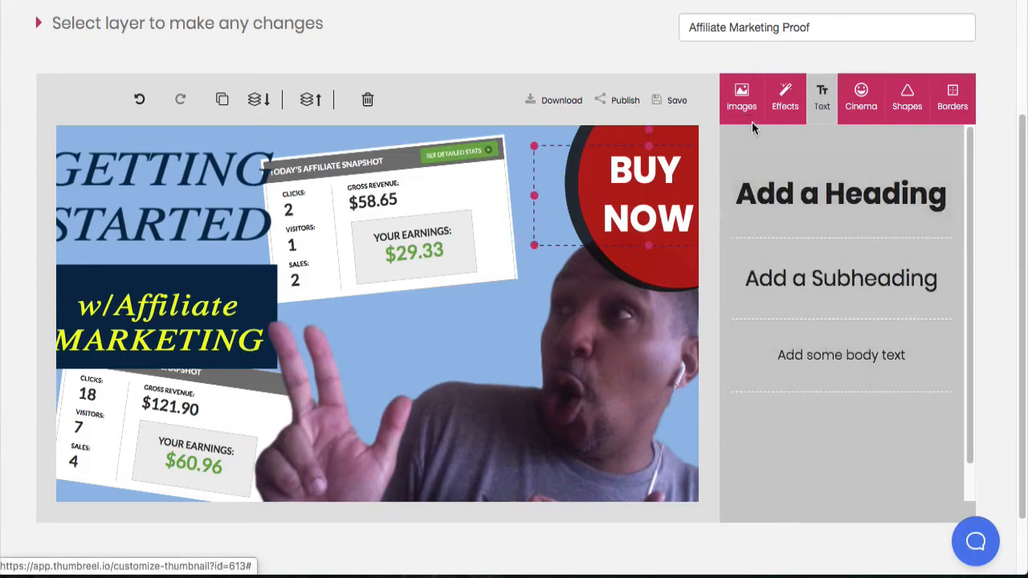
Step: Add a solid black circle shape, enlarge it to nearly twice its size and place it over the upper earnings card
left_click(741, 96)
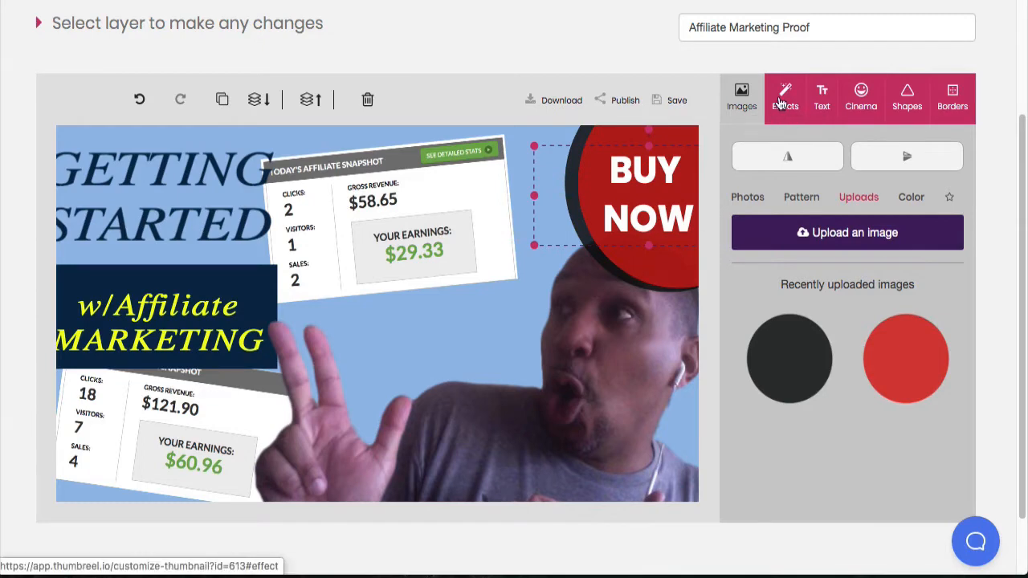
left_click(907, 101)
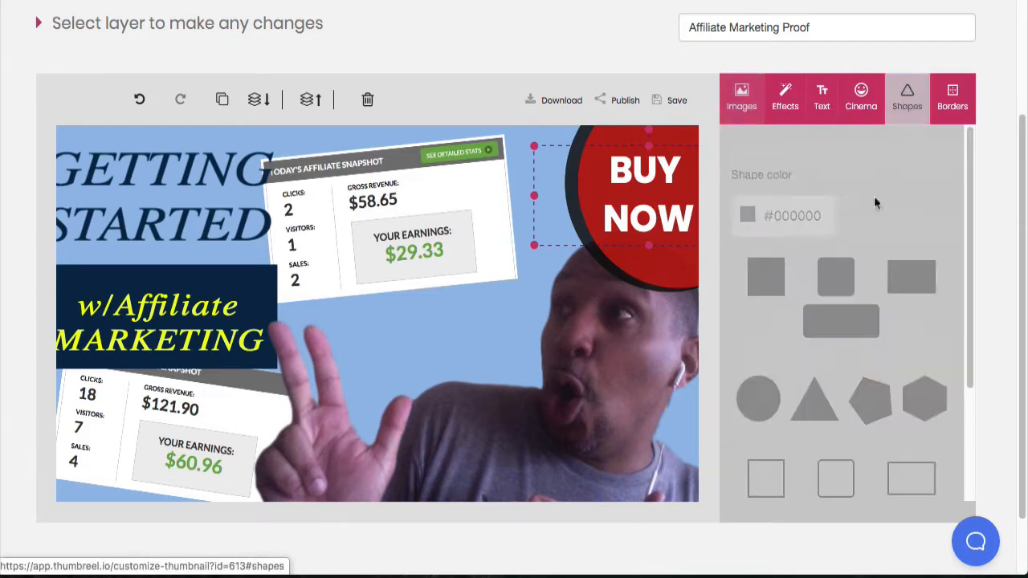
scroll(878, 322, "down", 2)
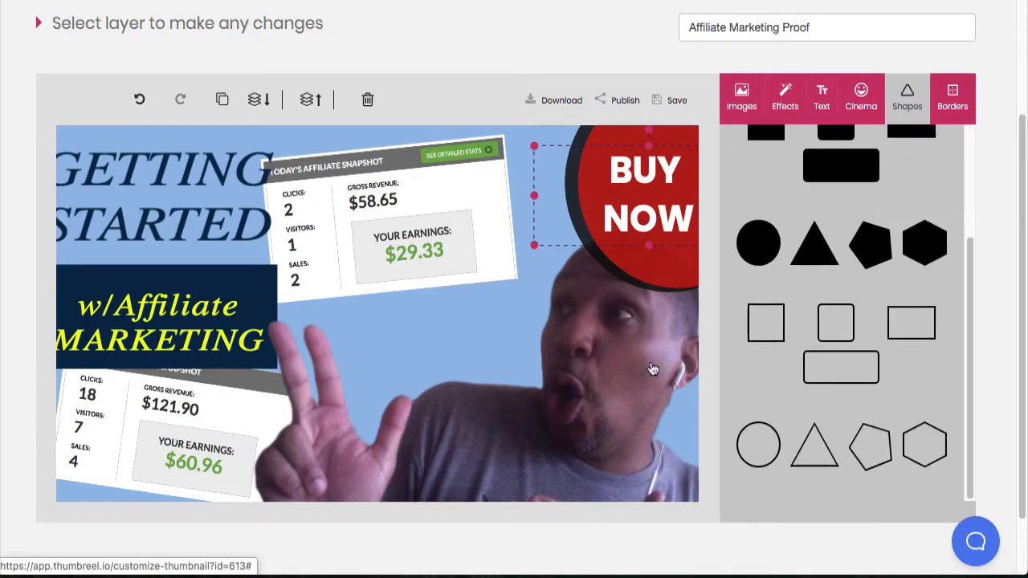
left_click(755, 258)
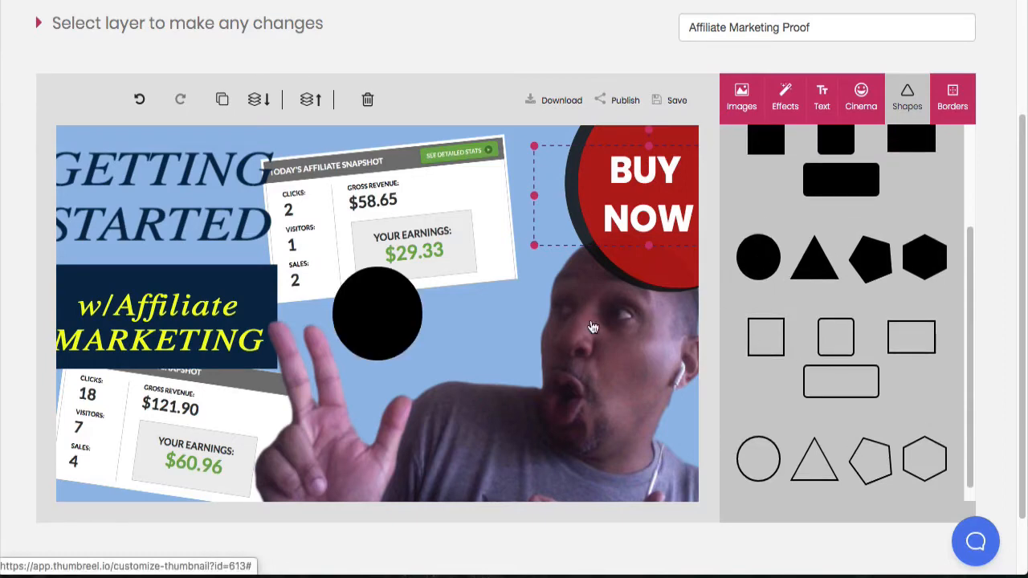
left_click_drag(375, 322, 447, 310)
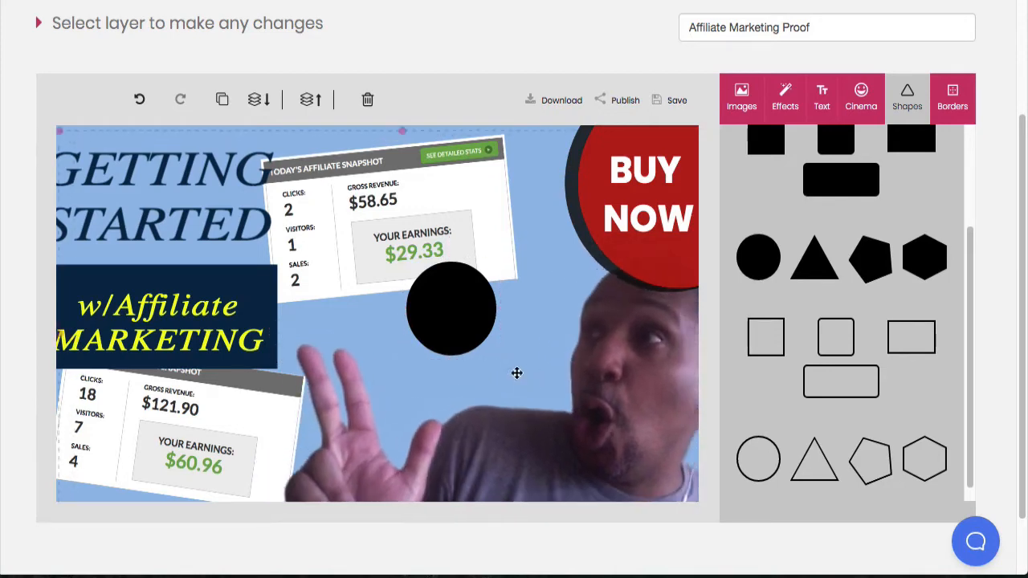
left_click_drag(458, 327, 510, 321)
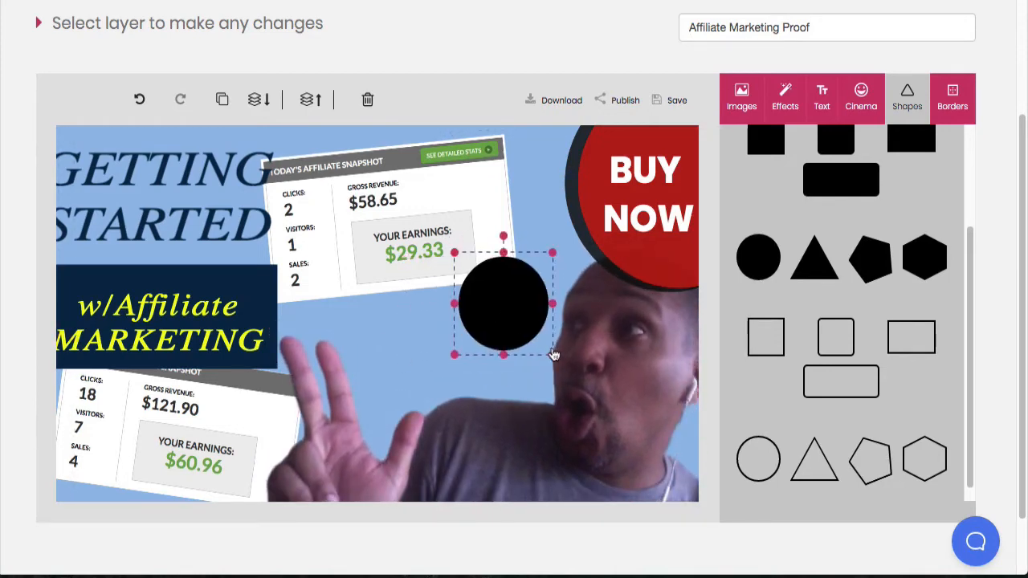
left_click_drag(554, 355, 629, 432)
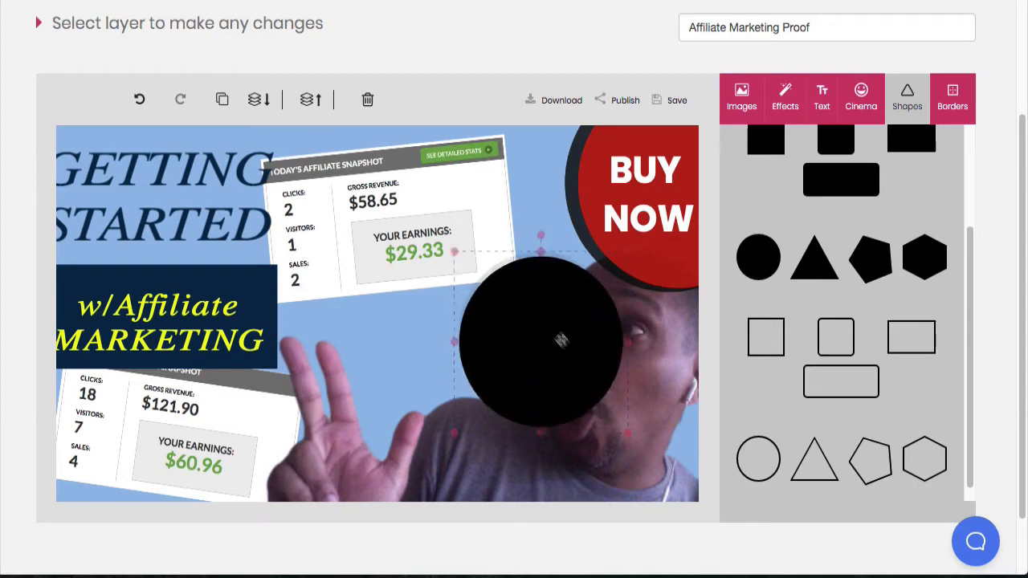
left_click_drag(574, 360, 561, 340)
scroll(815, 255, "up", 3)
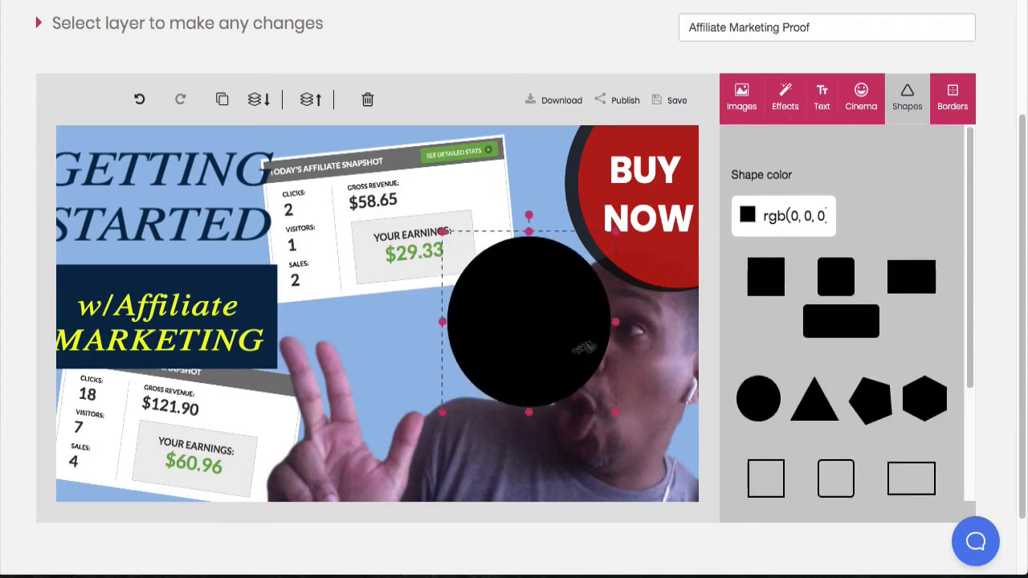
left_click_drag(510, 370, 455, 259)
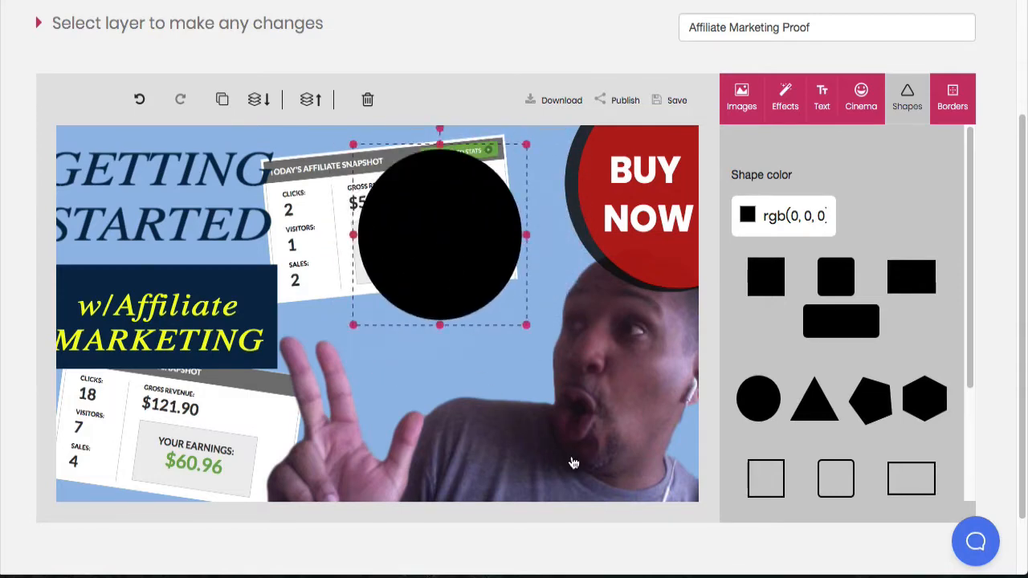
Step: Shift the man's cutout slightly up and left, and delete the black circle covering the upper earnings card
left_click(574, 461)
mouse_move(581, 442)
left_mouse_down()
mouse_move(557, 400)
mouse_move(566, 432)
left_mouse_up()
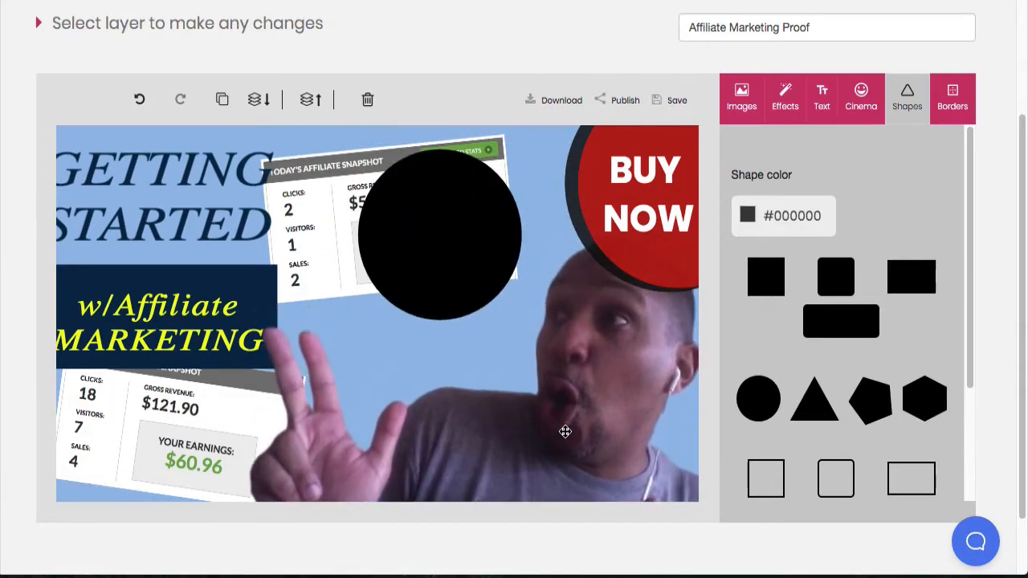
left_click(440, 266)
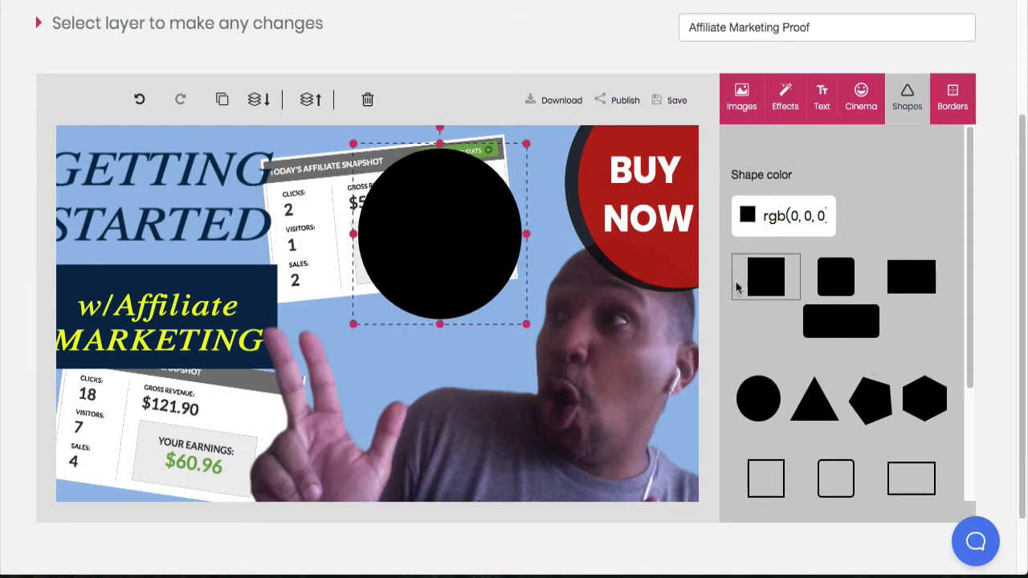
left_click(367, 99)
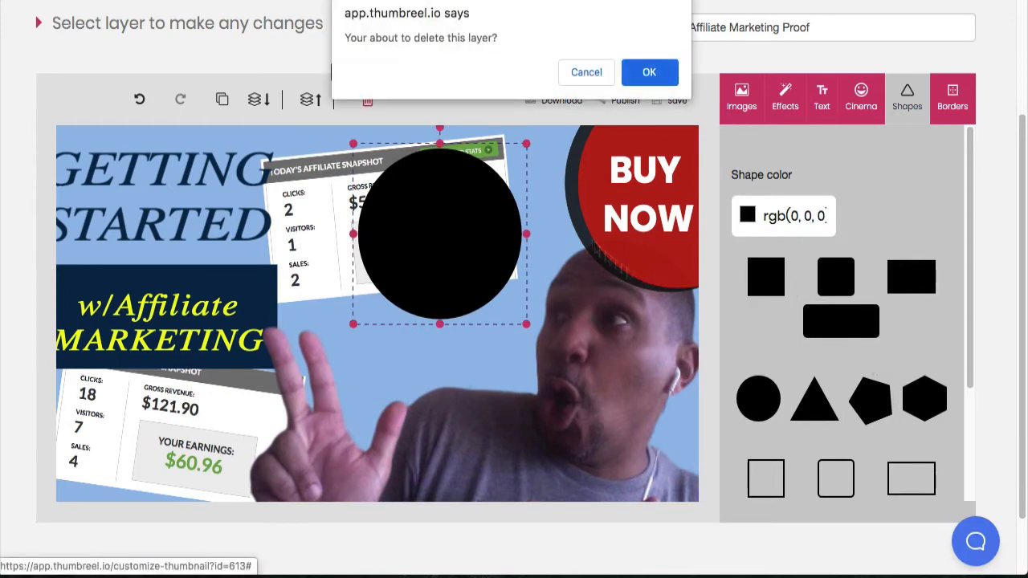
left_click(649, 73)
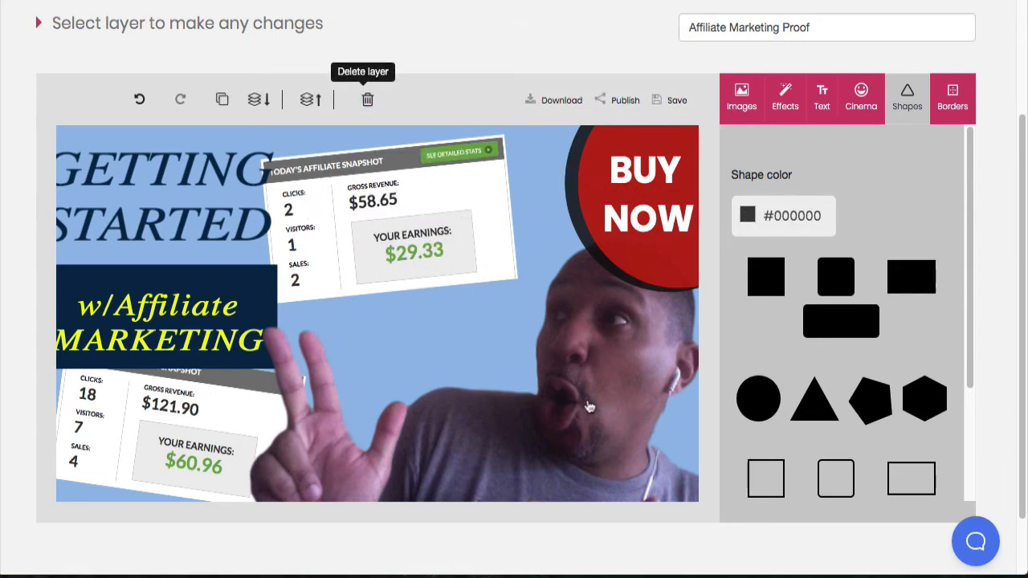
Step: Reposition the man's cutout just below the red circle and bring its layer in front of the circle
left_click_drag(609, 412, 590, 393)
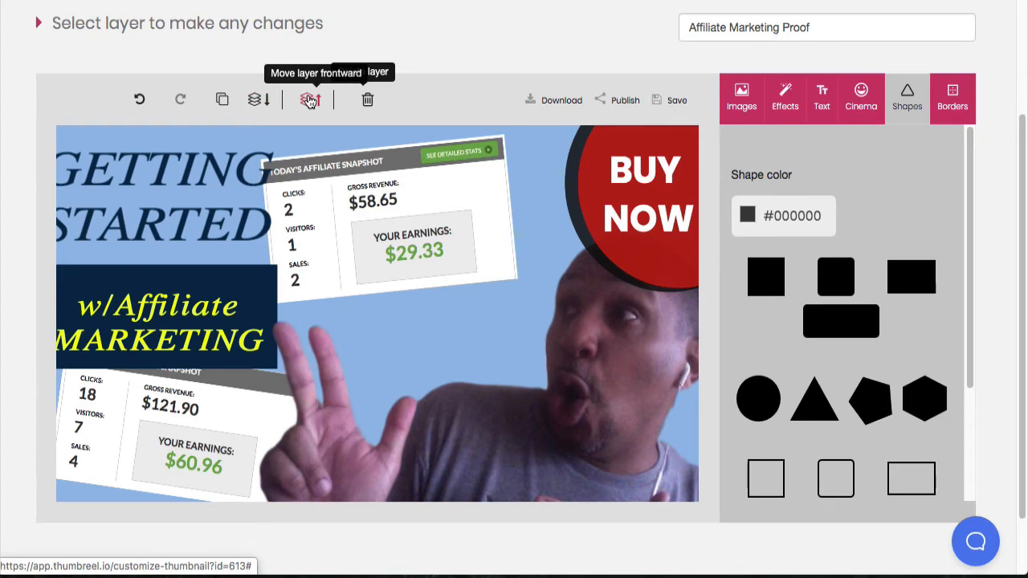
left_click(311, 101)
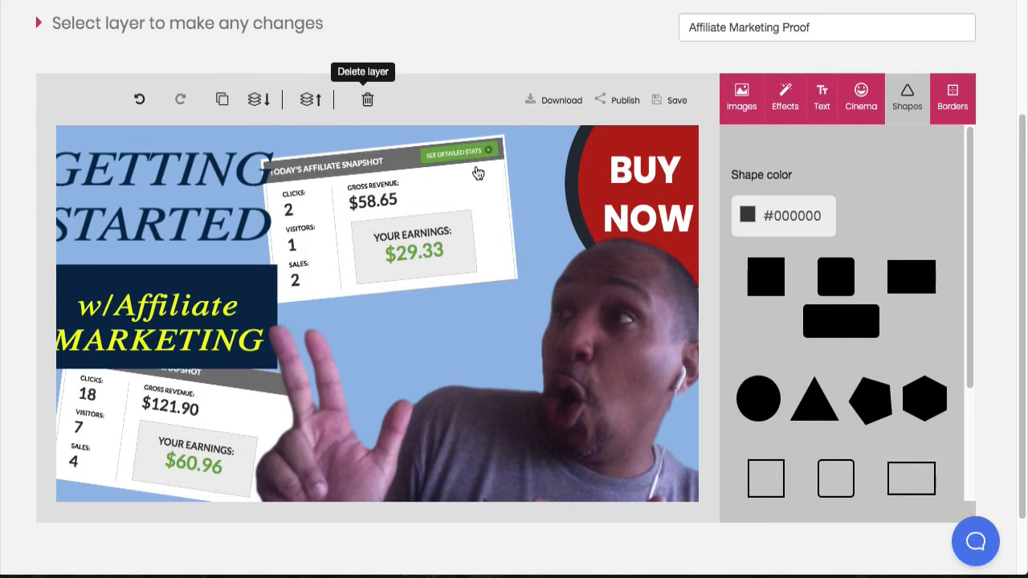
Step: Move the man's cutout to the thumbnail's lower right and bring the upper earnings card in front of the GETTING STARTED text
left_click_drag(475, 168, 549, 288)
mouse_move(414, 176)
left_mouse_down()
mouse_move(423, 171)
mouse_move(409, 173)
left_mouse_up()
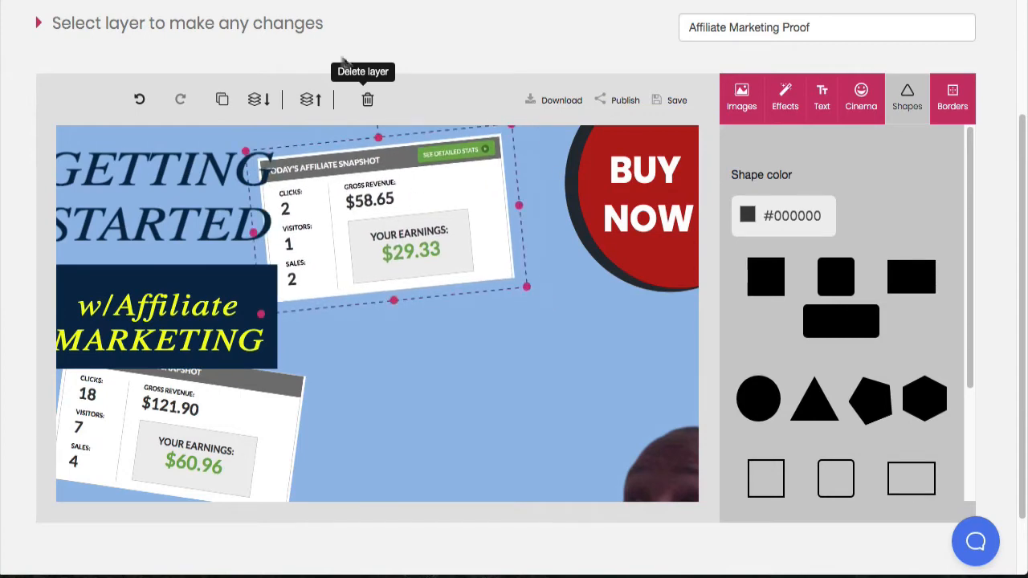
left_click(304, 109)
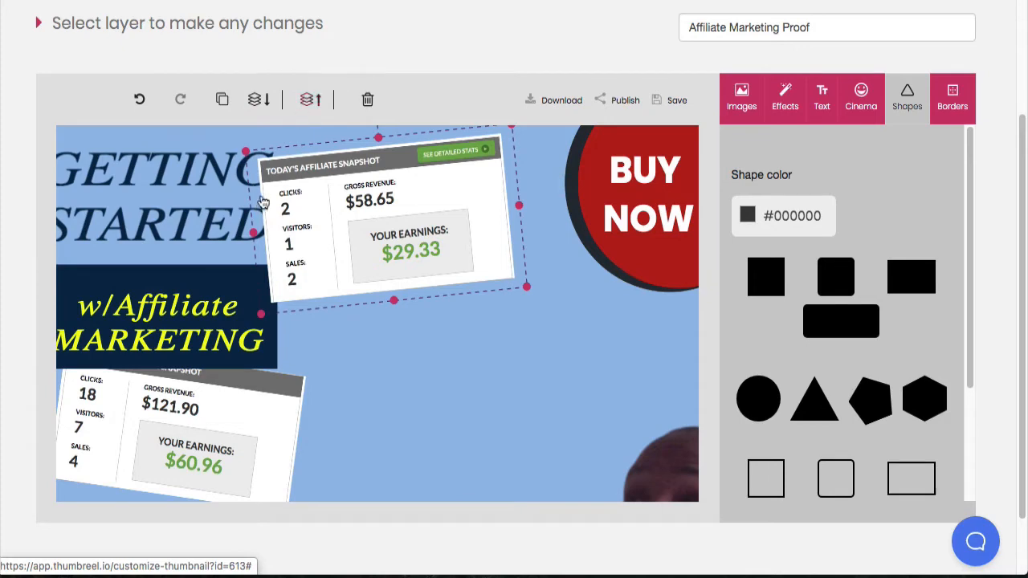
Step: Move the man's cutout back toward the center and send its layer behind the red circle and the lower earnings card
left_click(649, 472)
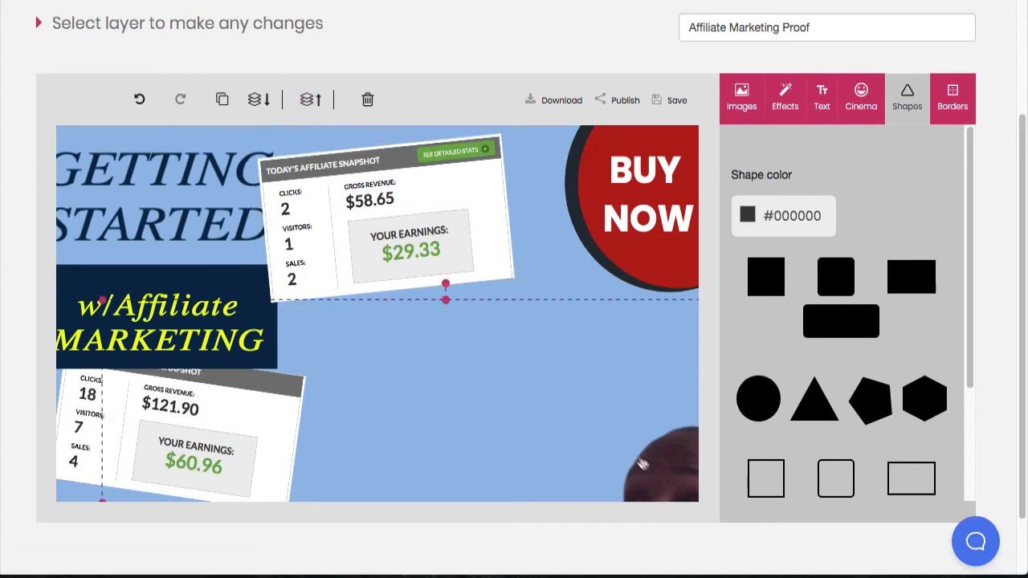
left_click_drag(642, 463, 509, 260)
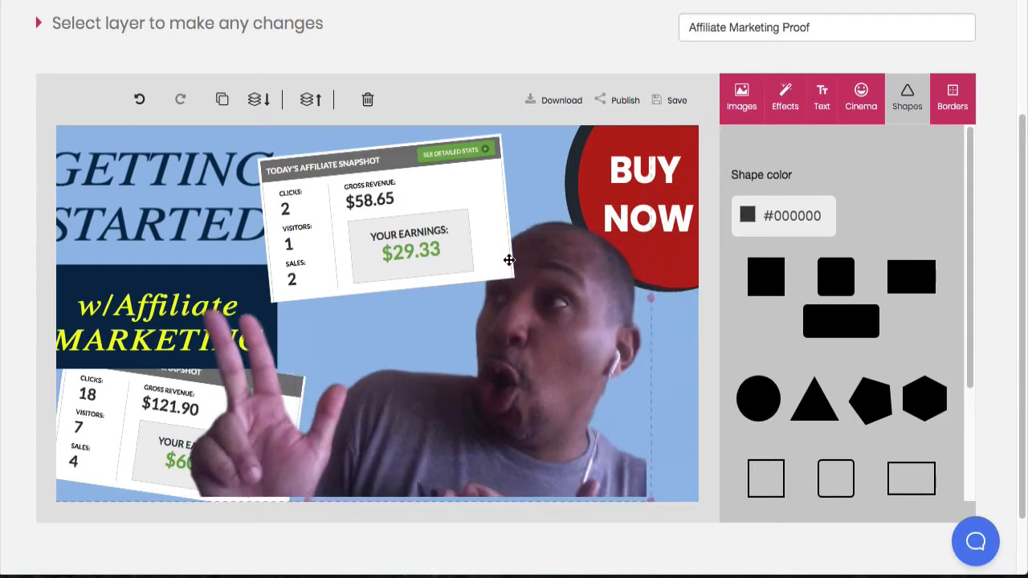
left_click(258, 102)
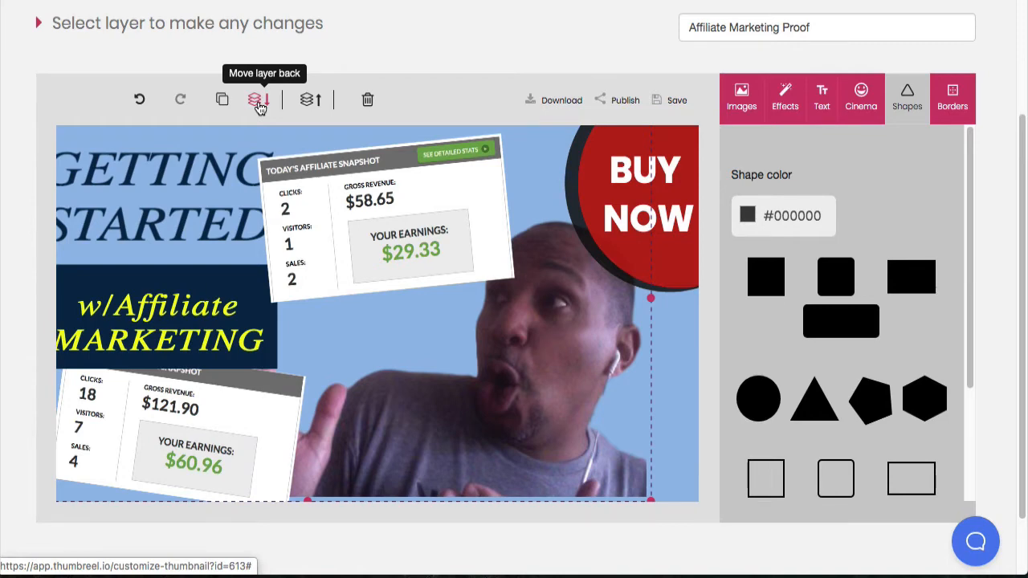
left_click_drag(604, 426, 638, 432)
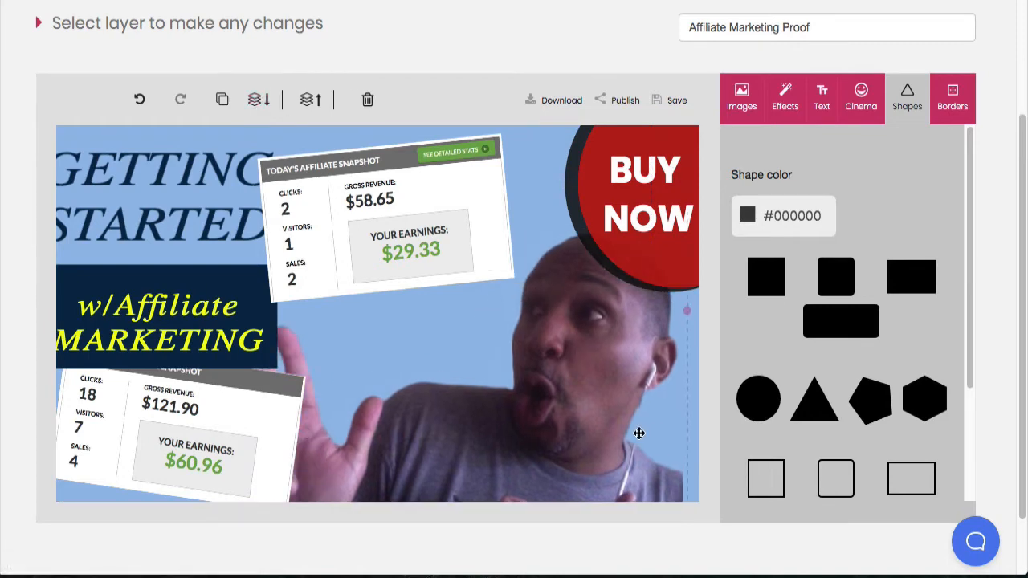
left_click(258, 99)
Step: Send the upper earnings card's layer back behind the GETTING STARTED text
left_click(375, 207)
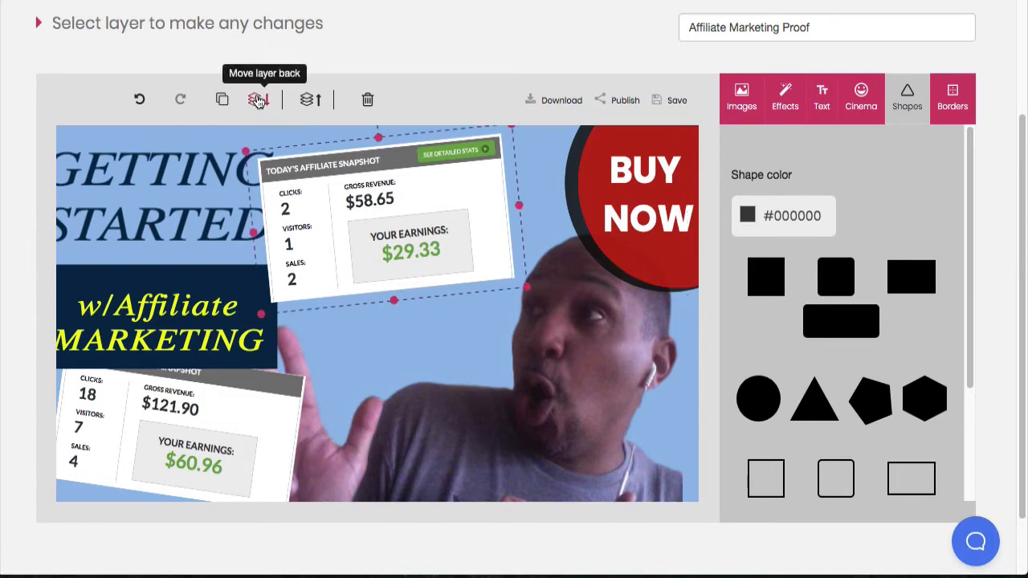
left_click(259, 98)
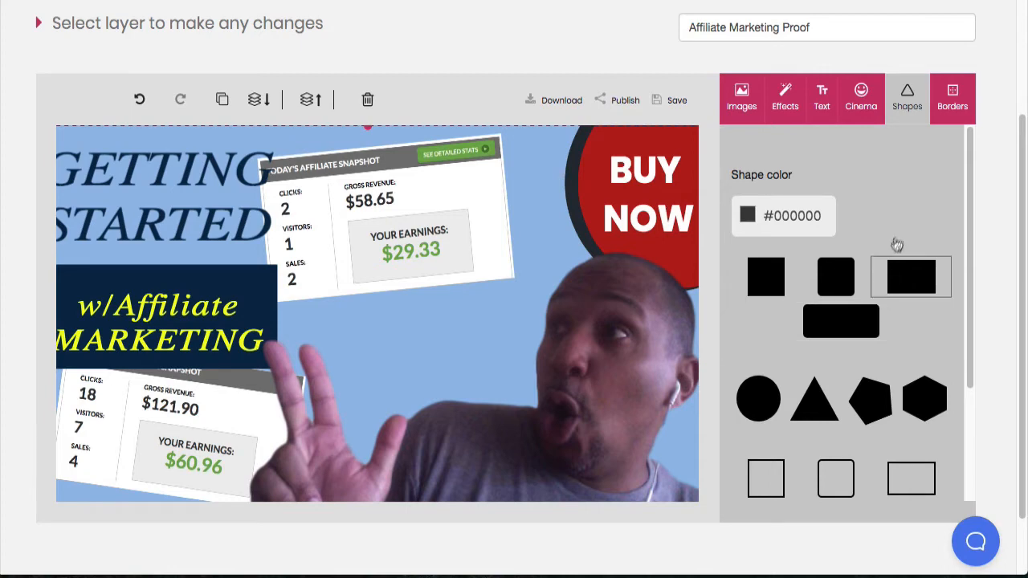
Step: Add a thick dashed border to the thumbnail and stretch it downward to frame nearly the whole image
left_click(952, 101)
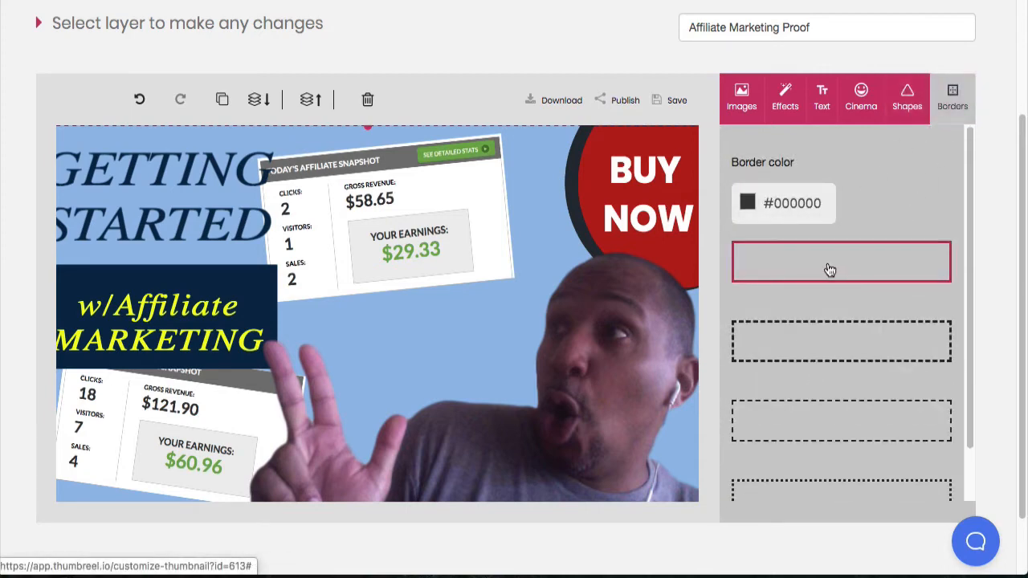
left_click_drag(463, 318, 549, 407)
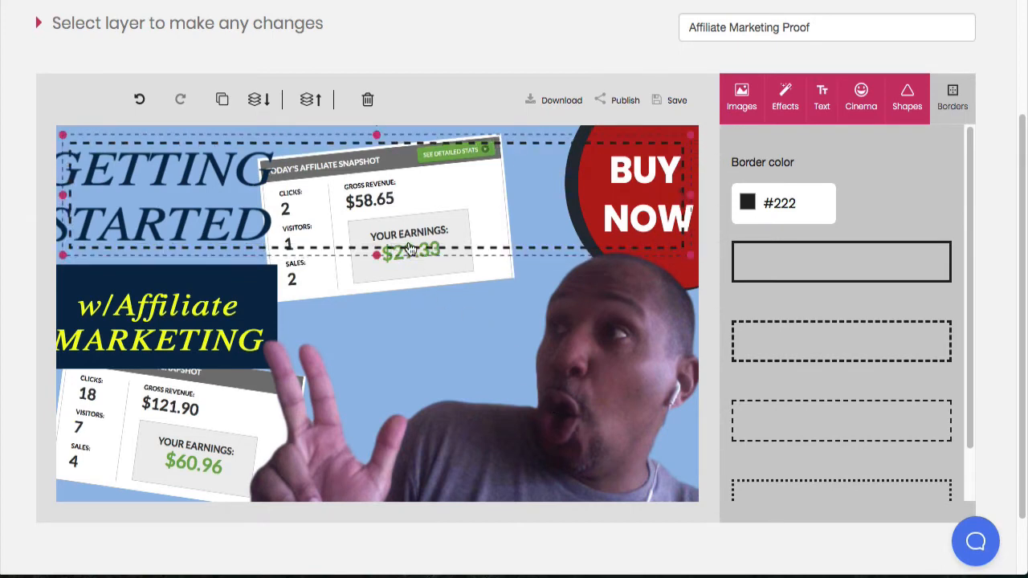
left_click_drag(376, 257, 395, 537)
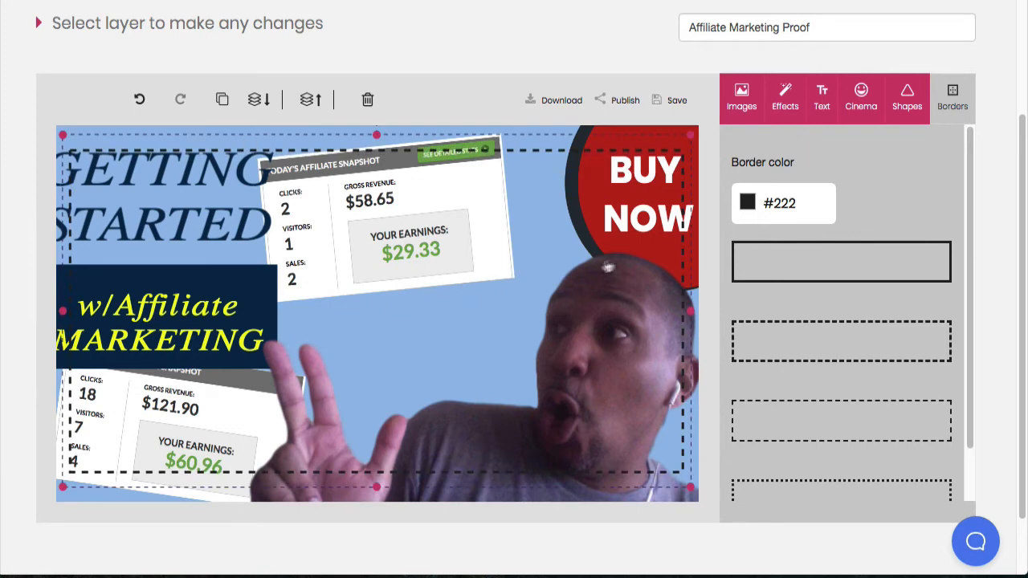
Step: Shift the dashed border slightly and delete its layer from the thumbnail
mouse_move(653, 355)
left_mouse_down()
mouse_move(625, 347)
mouse_move(657, 340)
mouse_move(650, 351)
left_mouse_up()
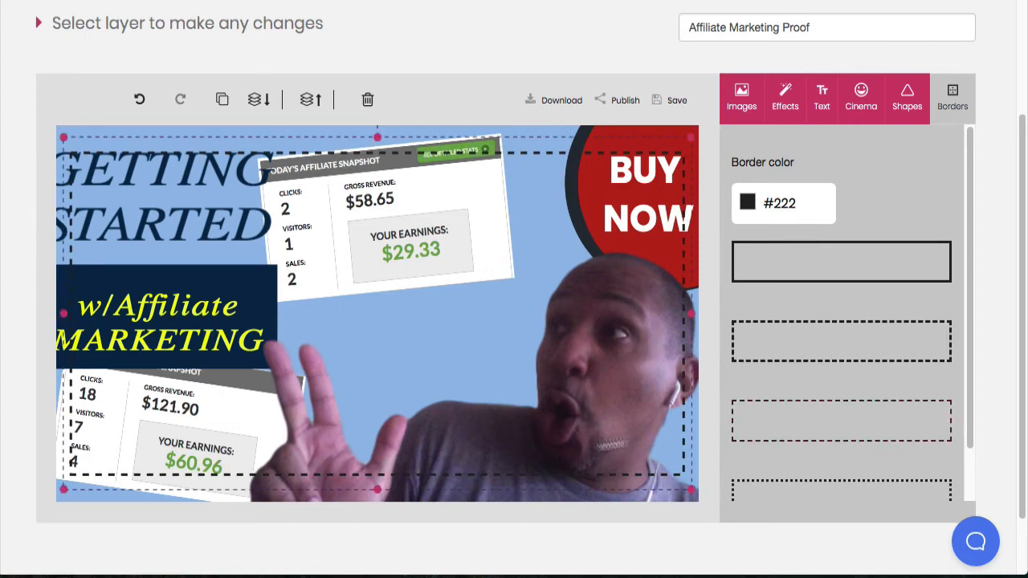
left_click(367, 100)
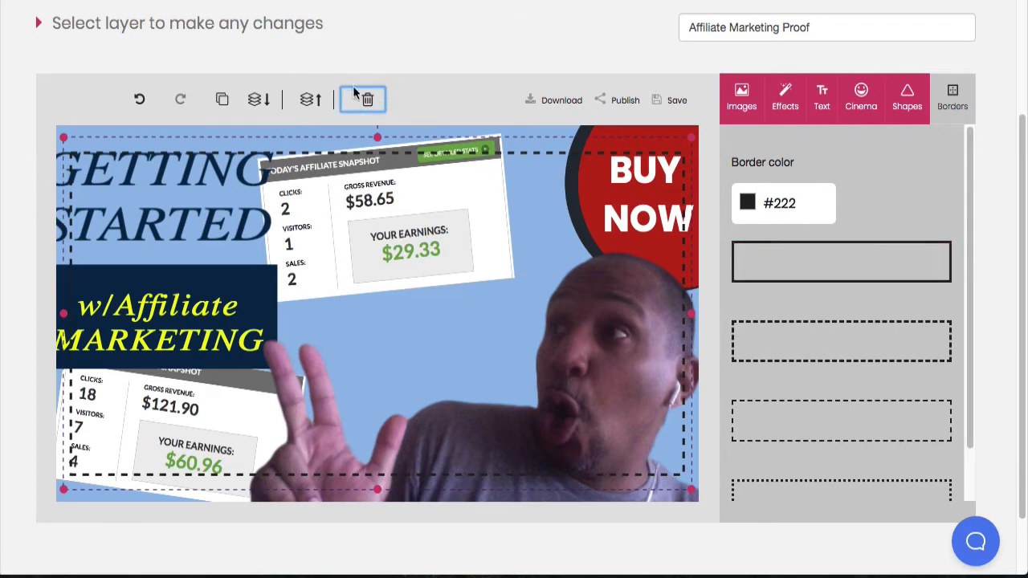
left_click(363, 97)
left_click(651, 71)
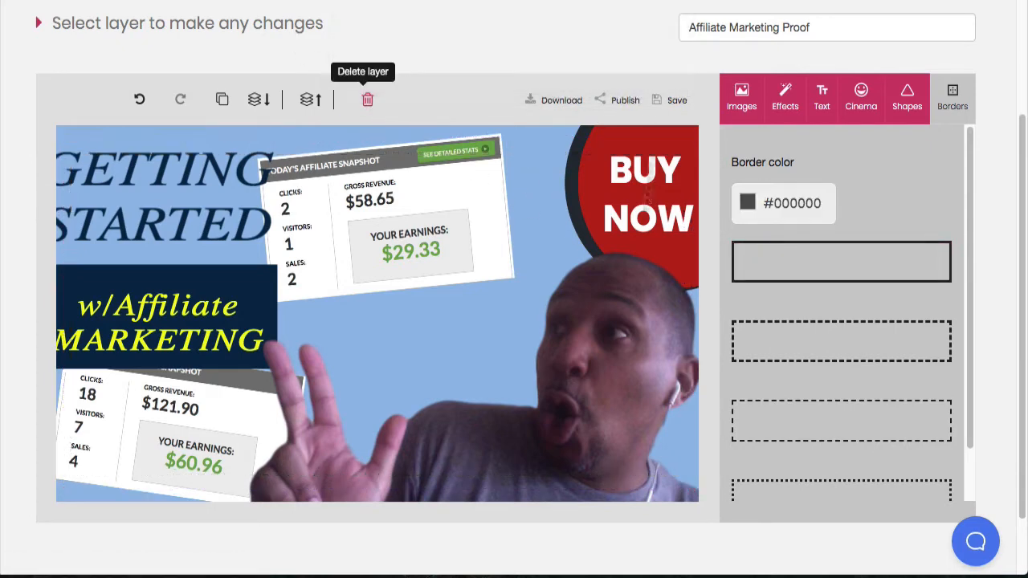
Step: Browse the Cinema emoji collection, from smileys to people, objects and animals
left_click(859, 101)
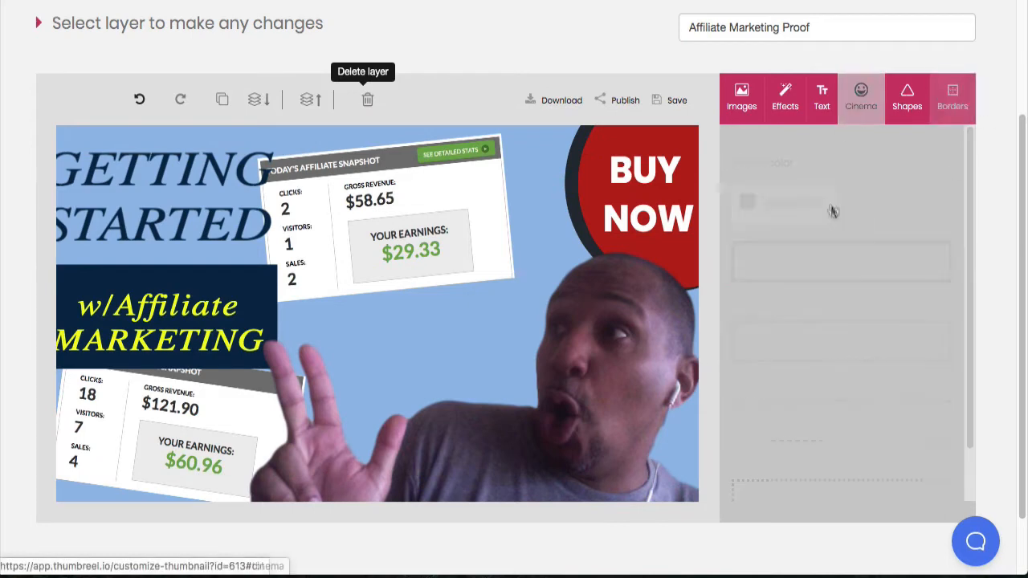
left_click(780, 162)
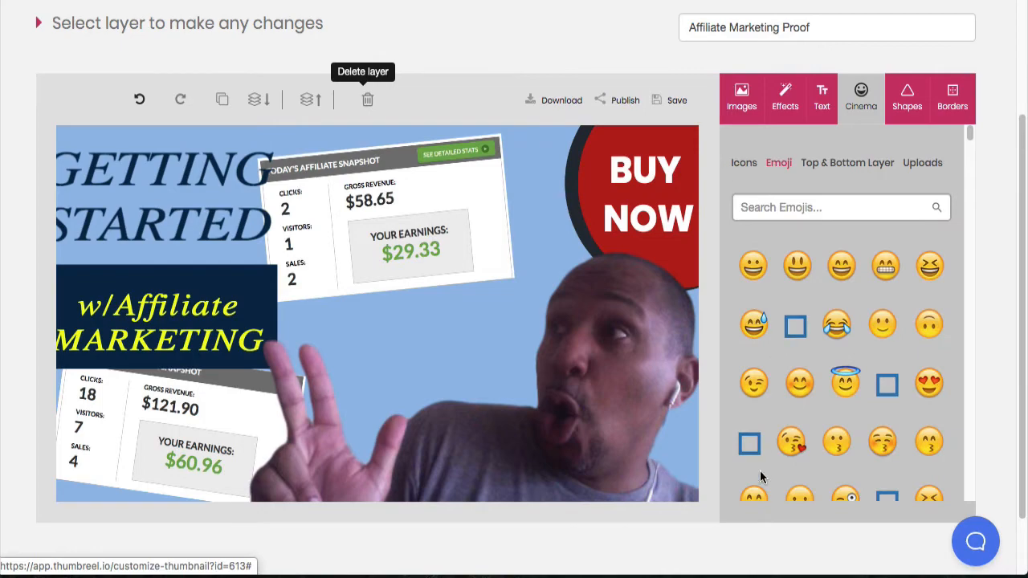
scroll(870, 367, "down", 3)
scroll(870, 360, "down", 20)
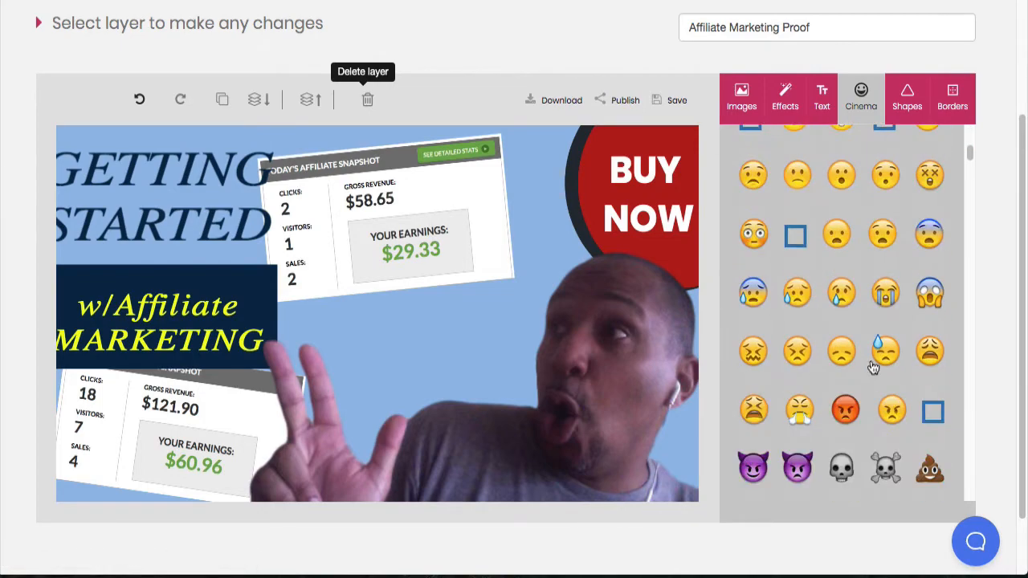
scroll(877, 348, "down", 20)
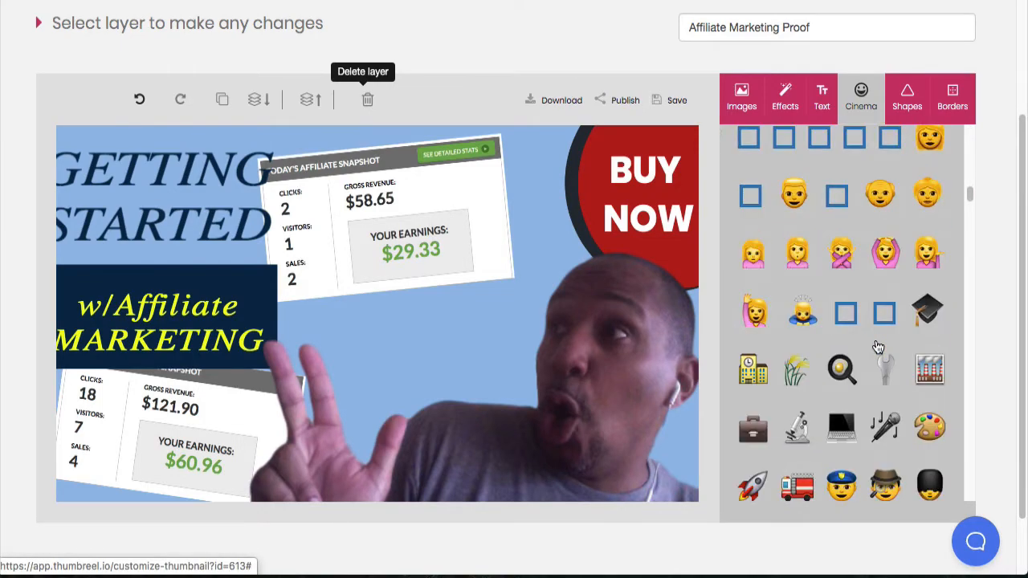
scroll(876, 345, "down", 20)
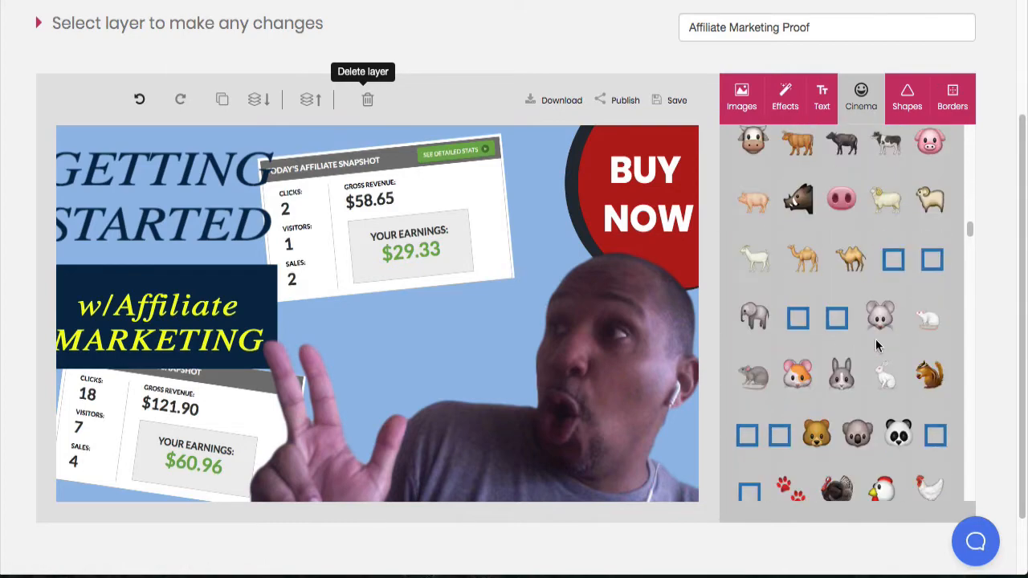
scroll(877, 345, "up", 20)
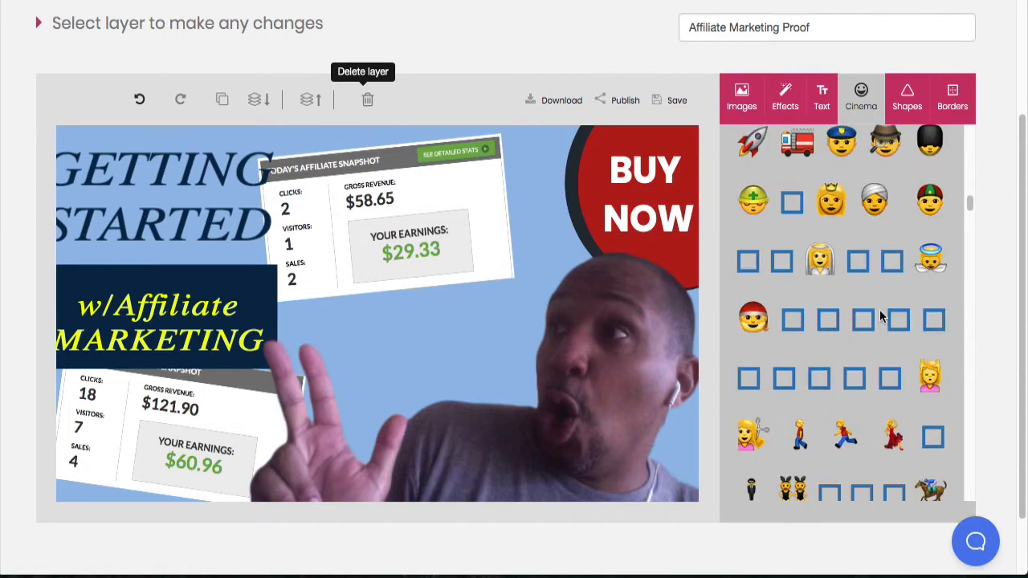
scroll(884, 296, "up", 5)
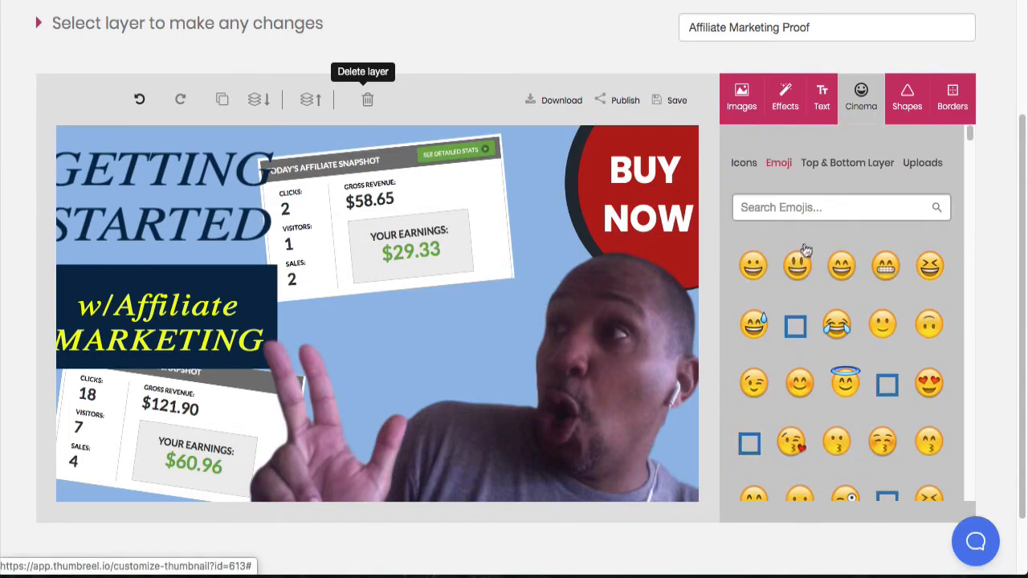
Step: Look through the Cinema icon collection, including its payment, check mark and arrow symbols
left_click(745, 165)
scroll(868, 314, "down", 15)
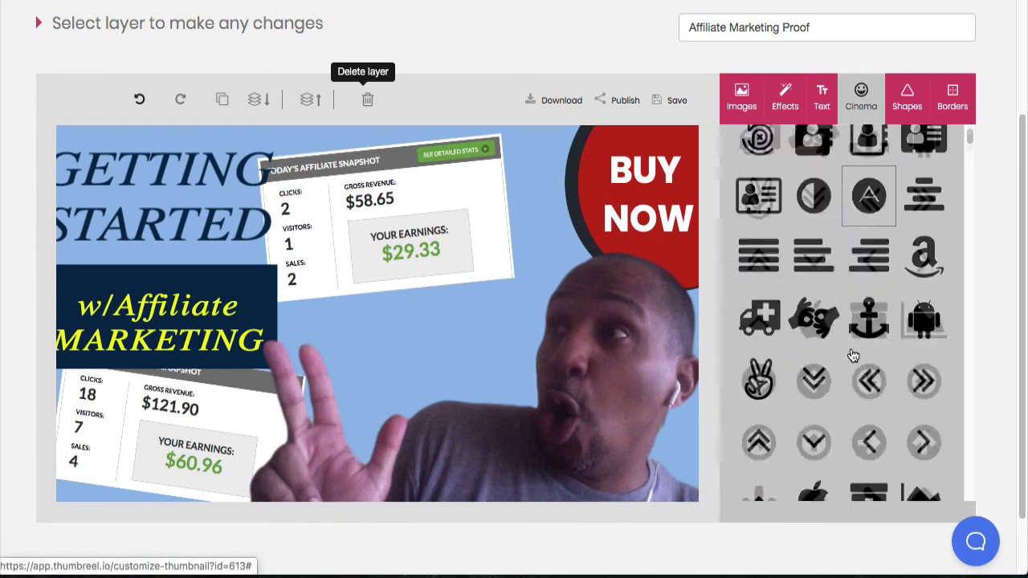
scroll(859, 343, "down", 5)
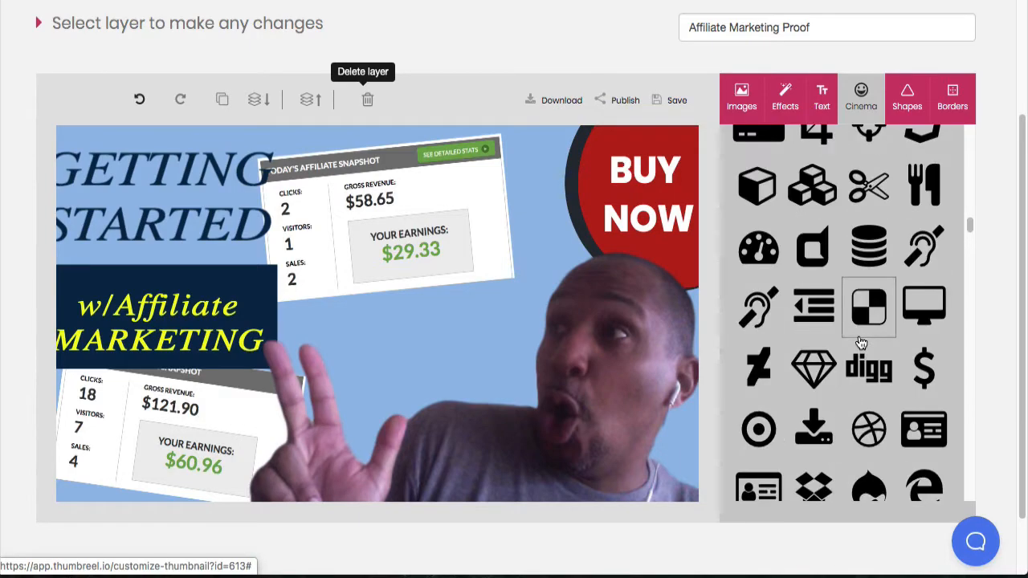
scroll(861, 341, "up", 8)
scroll(863, 337, "up", 5)
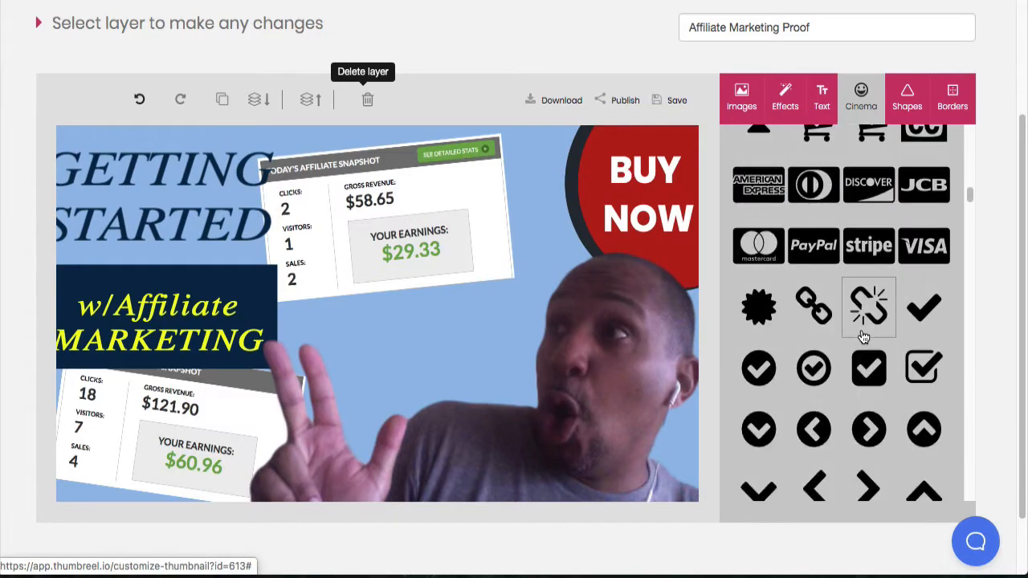
scroll(863, 336, "down", 3)
scroll(864, 336, "down", 2)
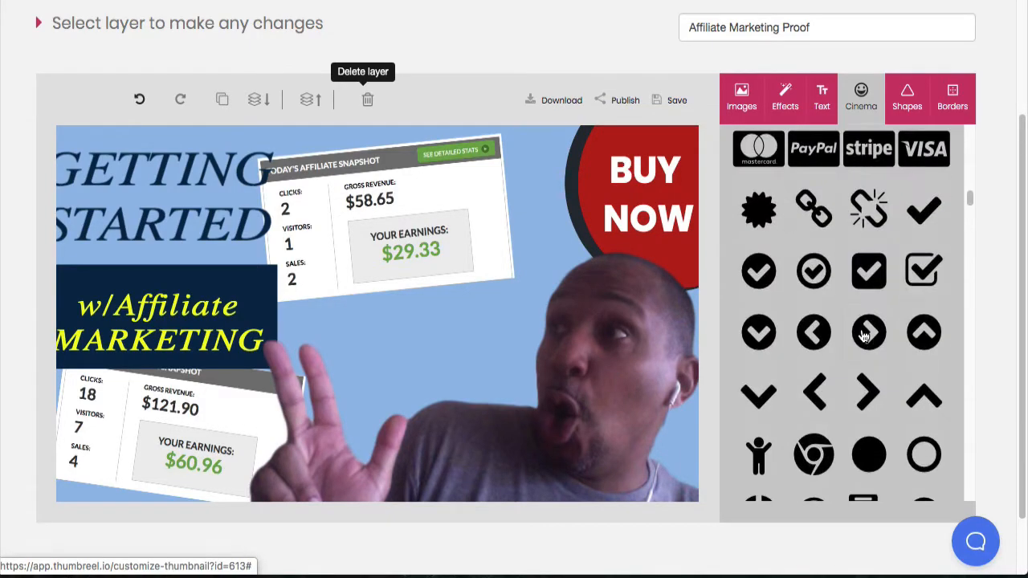
scroll(867, 313, "up", 10)
scroll(890, 304, "up", 15)
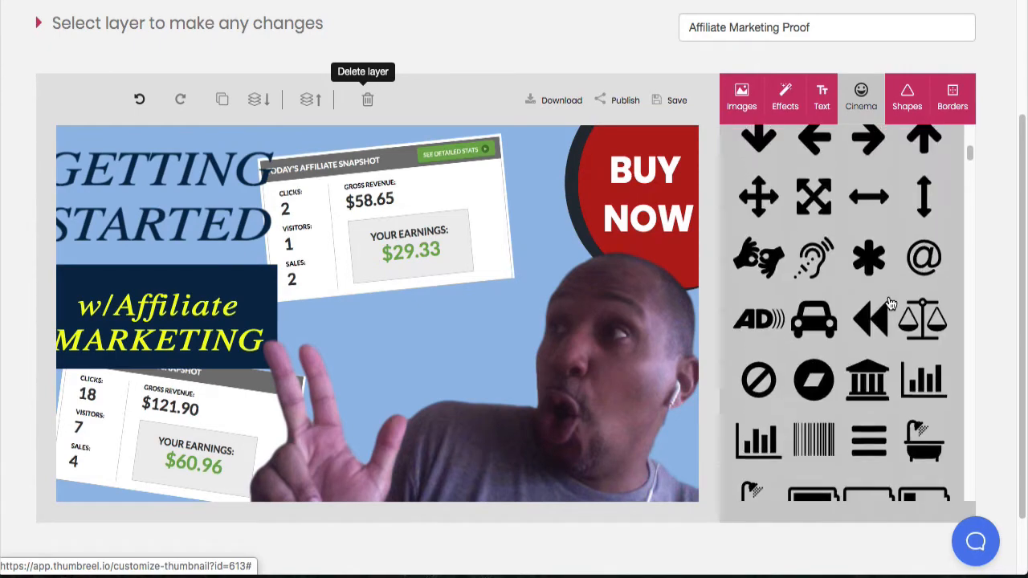
scroll(890, 304, "up", 3)
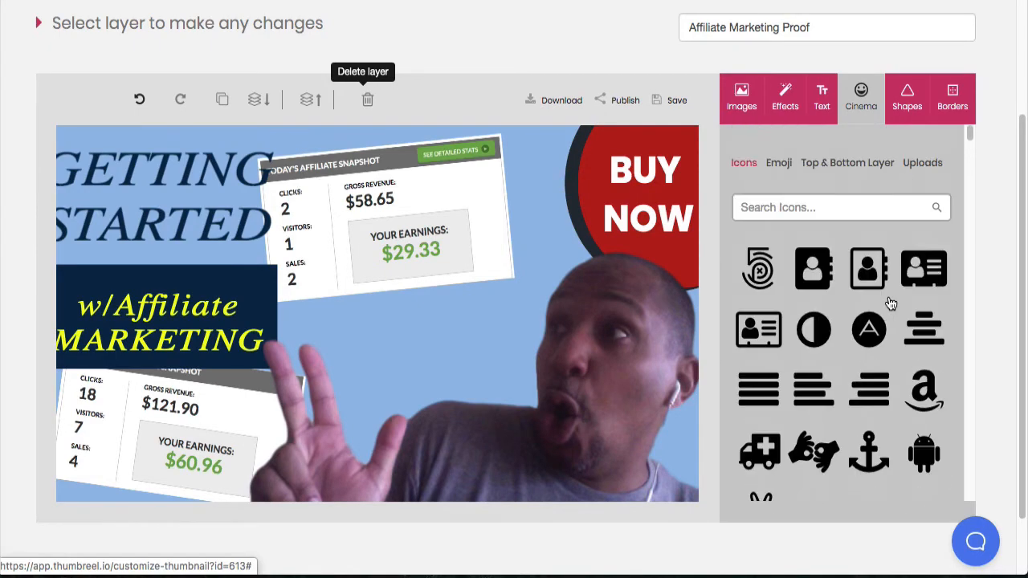
Step: Add a plain right-pointing arrow icon to the thumbnail, enlarge it and place it below the upper earnings card
scroll(890, 304, "down", 8)
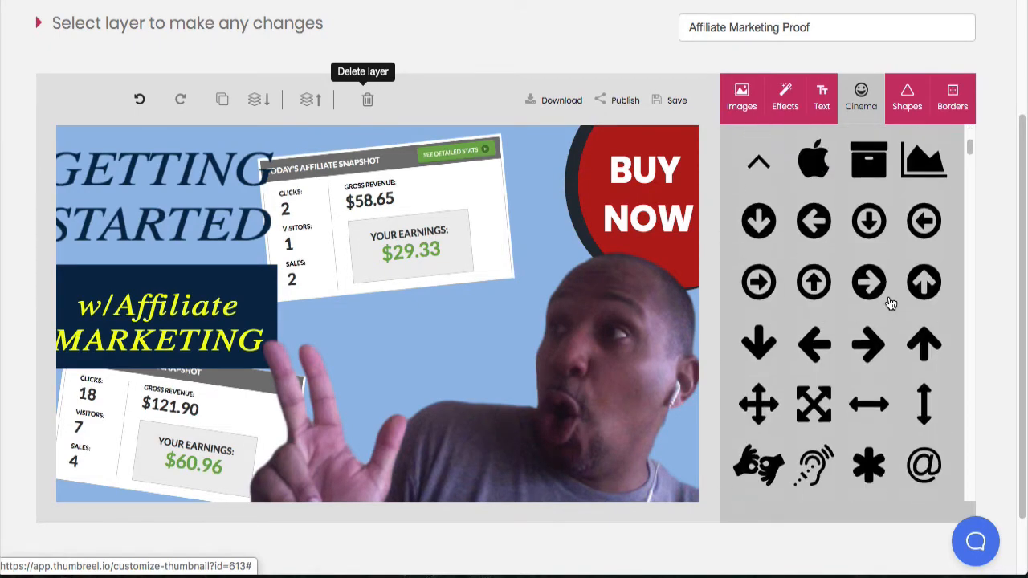
left_click(876, 251)
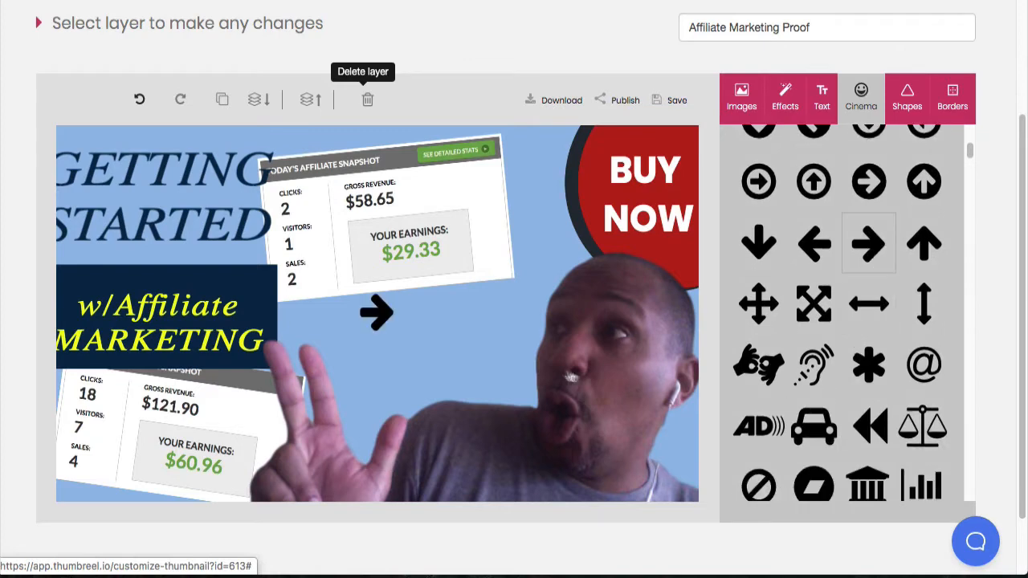
left_click(397, 315)
left_click_drag(401, 344, 463, 430)
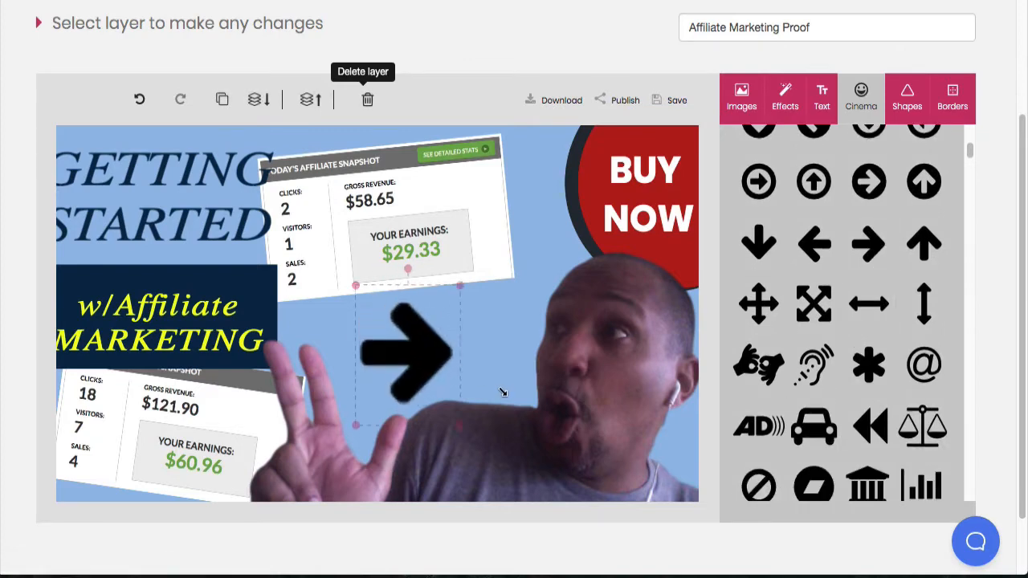
left_click_drag(431, 361, 419, 342)
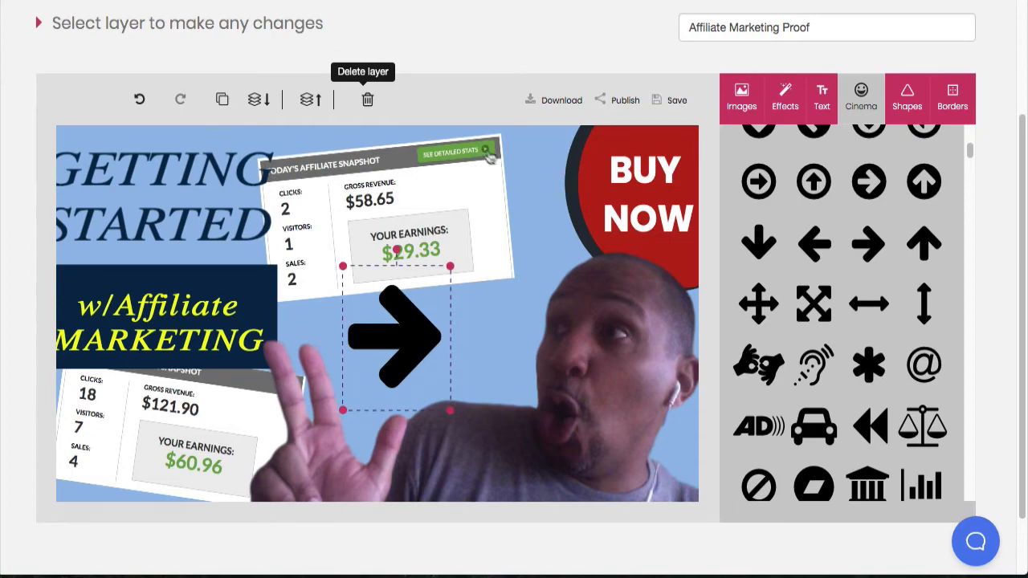
Step: Browse the rest of the icon collection down to the YouTube icons at its end
scroll(868, 209, "up", 5)
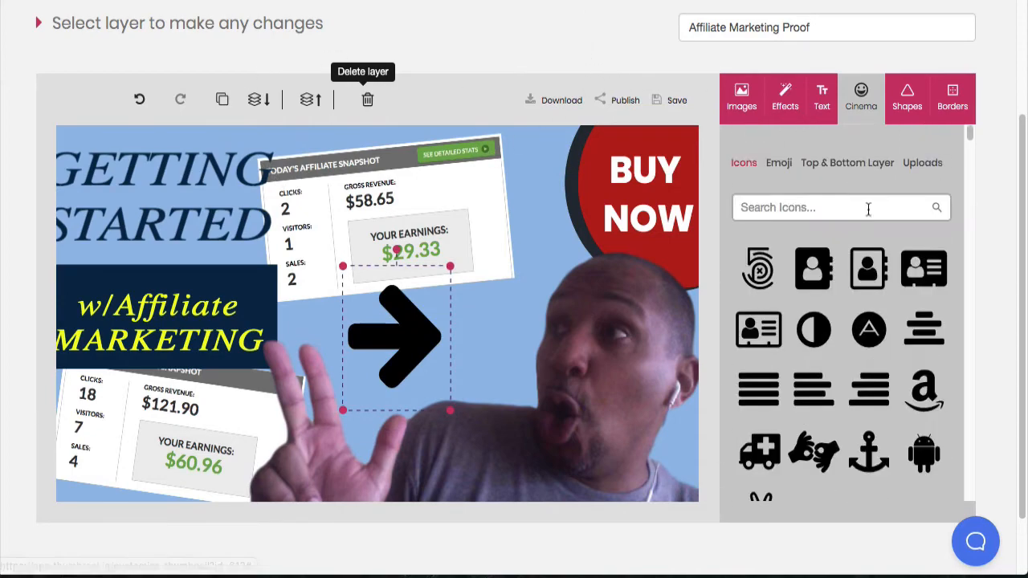
scroll(858, 207, "down", 15)
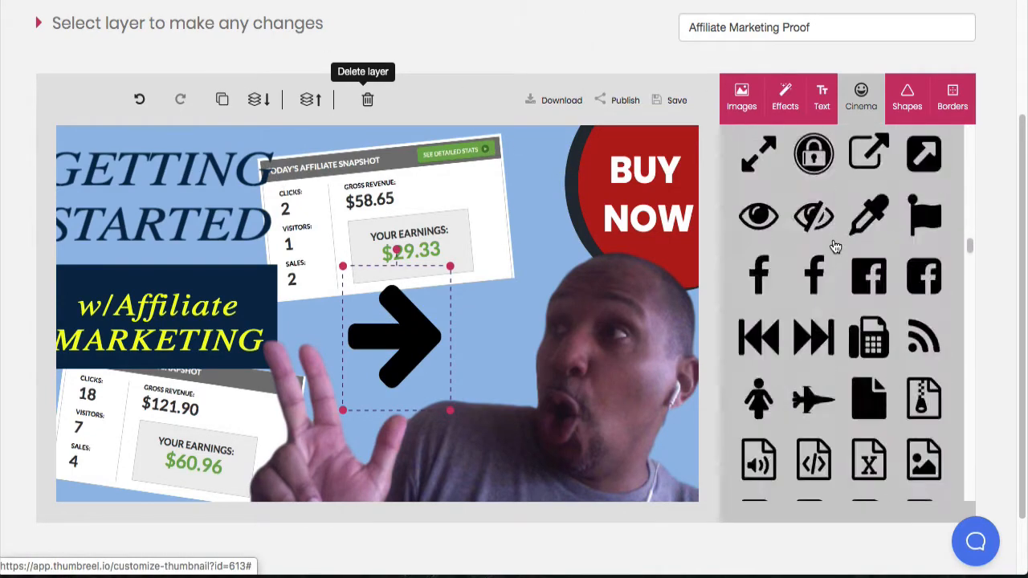
scroll(835, 246, "down", 20)
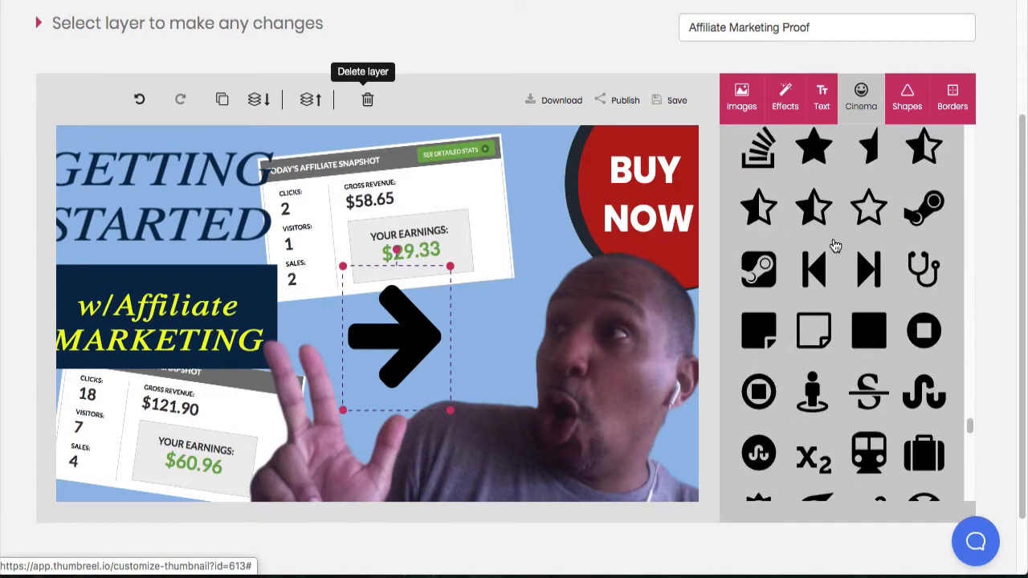
scroll(835, 246, "down", 5)
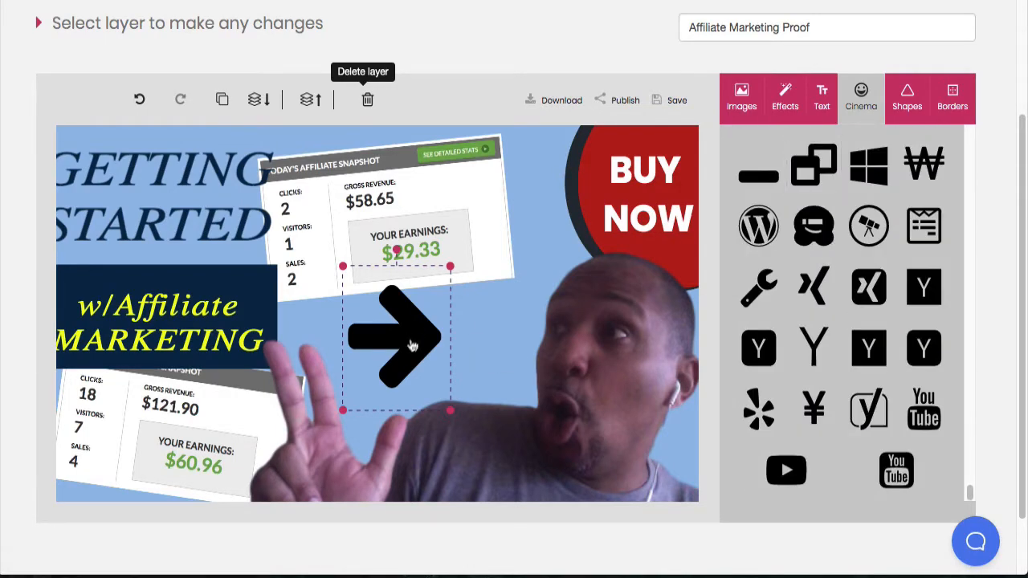
Step: Move the black arrow beside the man's face and delete the arrow layer
left_click_drag(418, 325, 413, 297)
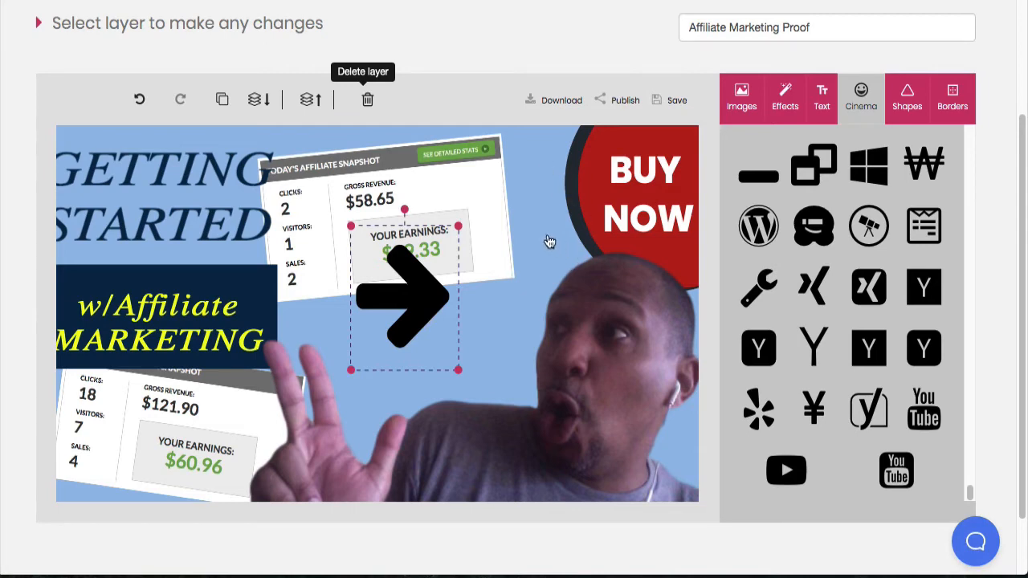
left_click_drag(424, 309, 496, 357)
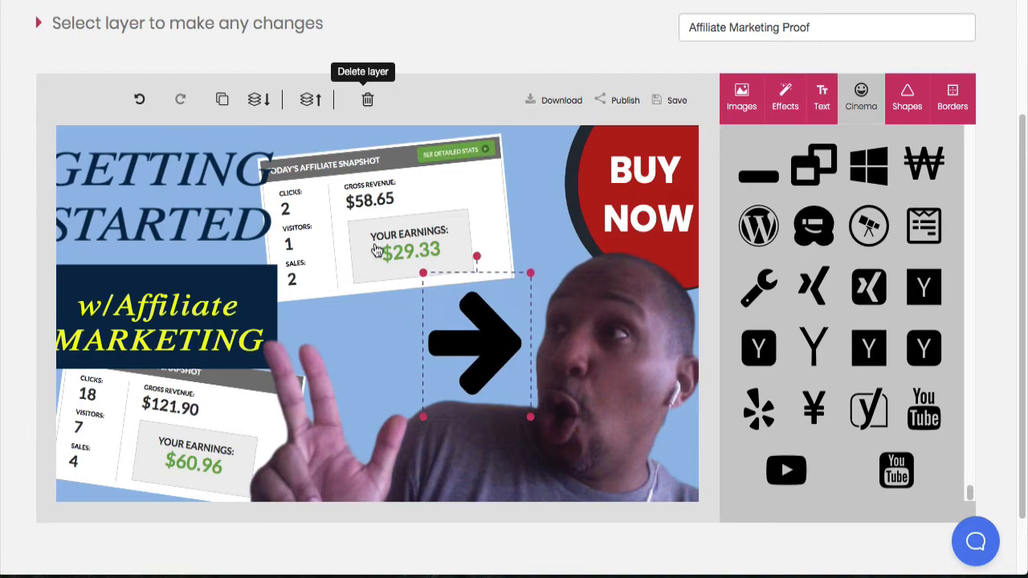
left_click(368, 99)
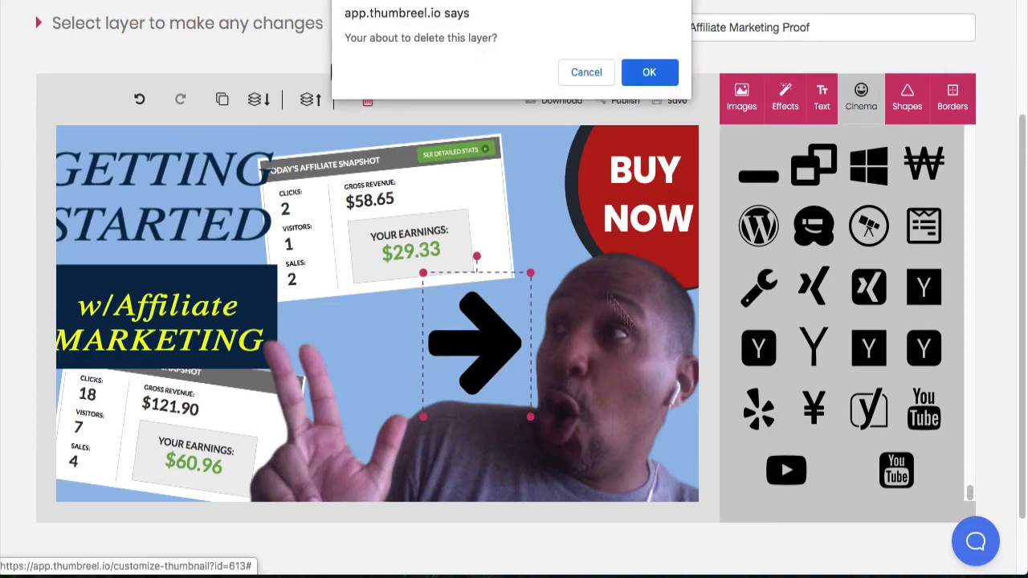
left_click(651, 72)
Step: Save the Affiliate Marketing Proof thumbnail
scroll(865, 413, "down", 1)
scroll(865, 413, "up", 3)
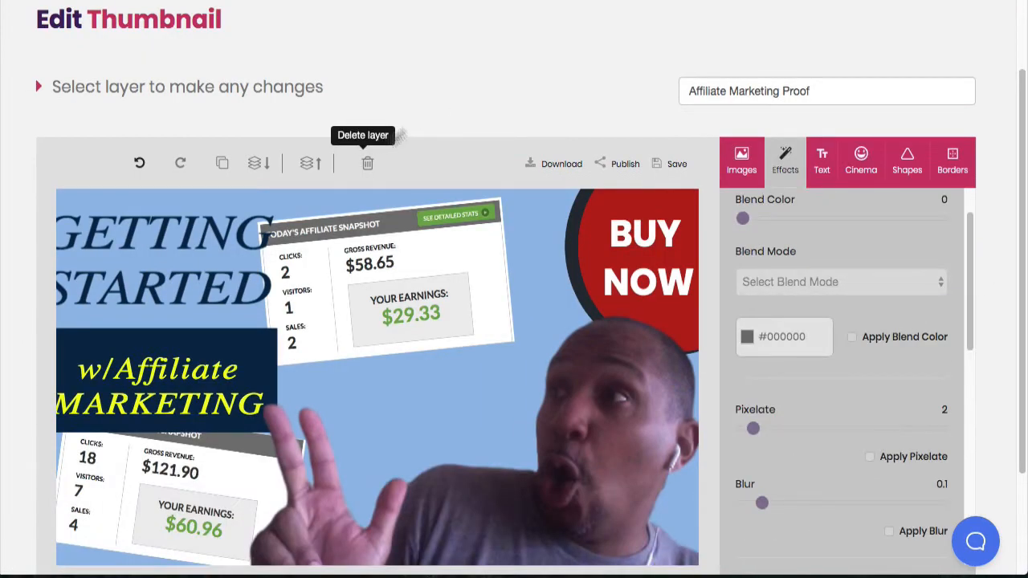
left_click(675, 166)
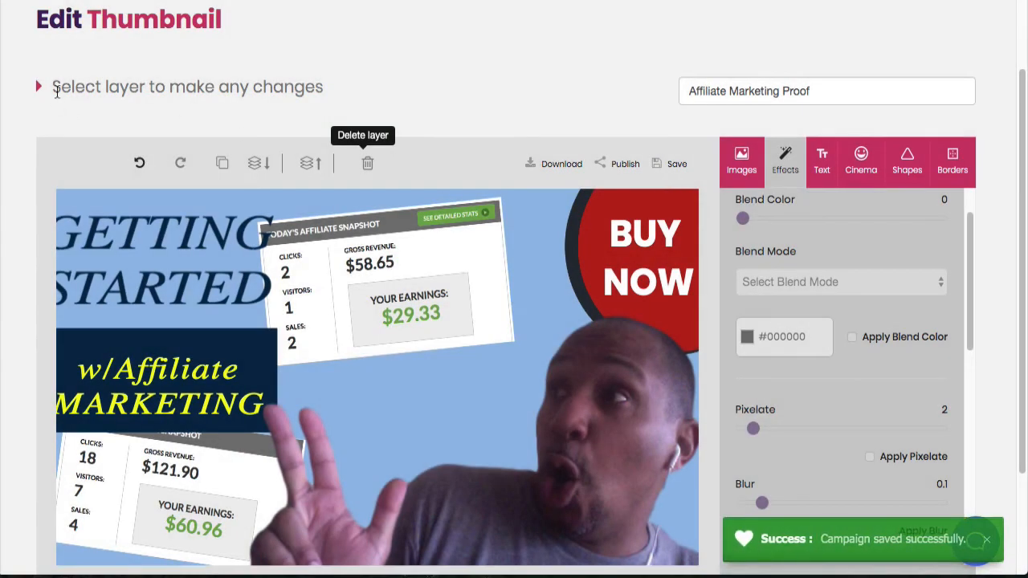
Step: Return to the dashboard's list of created thumbnails and open Thumbreel Review and Bonus 2 for editing
scroll(56, 92, "up", 2)
left_click(338, 36)
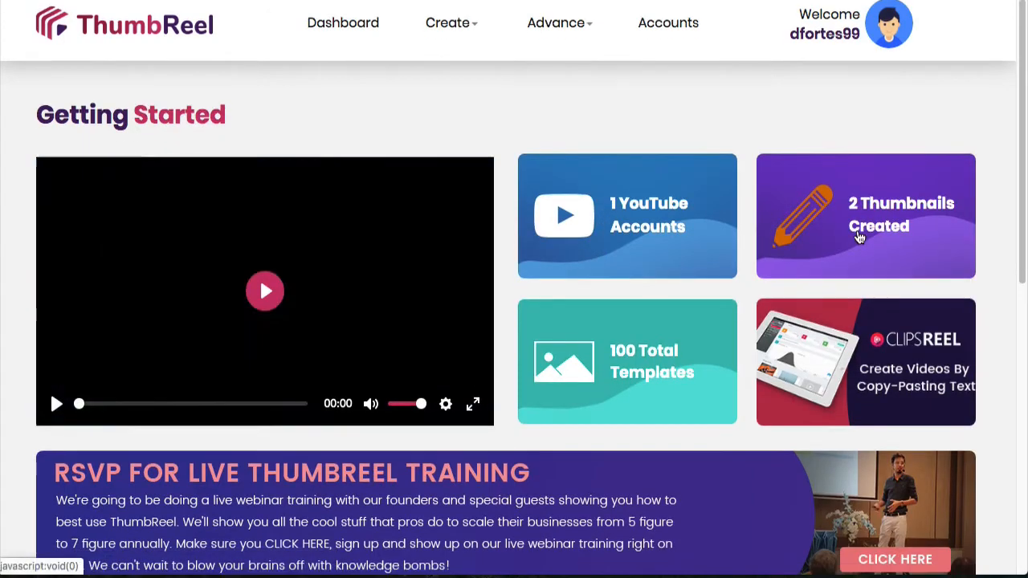
left_click(861, 232)
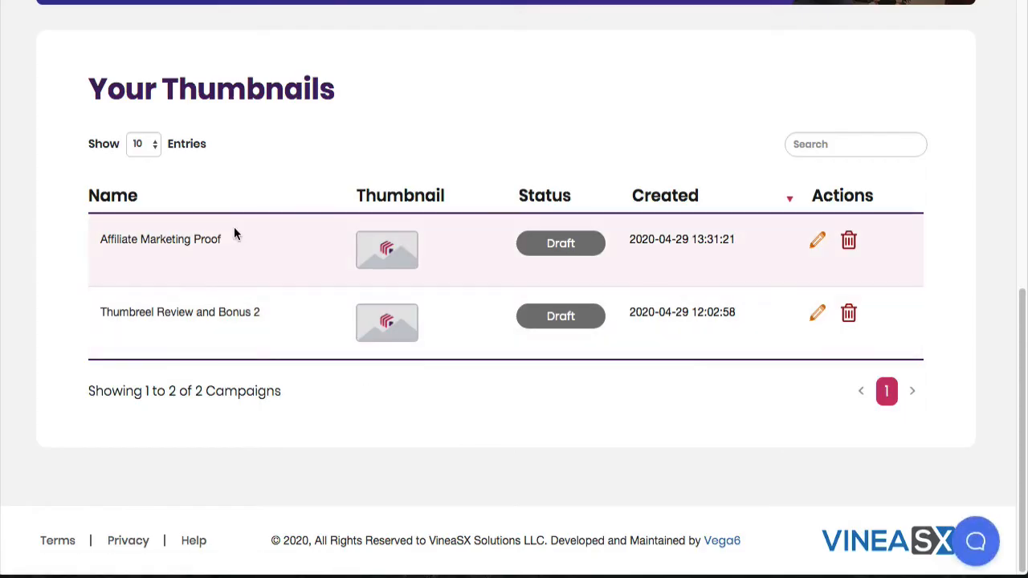
left_click(809, 322)
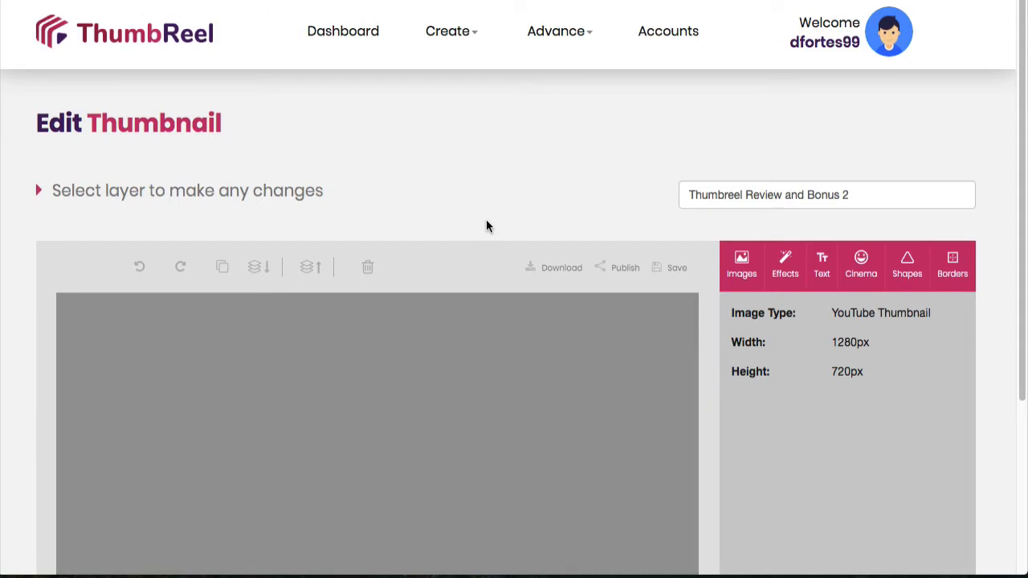
Step: Select the BONUS text layer and look over the whole Thumbreel Review and Bonus 2 design
scroll(492, 241, "down", 2)
left_click(498, 278)
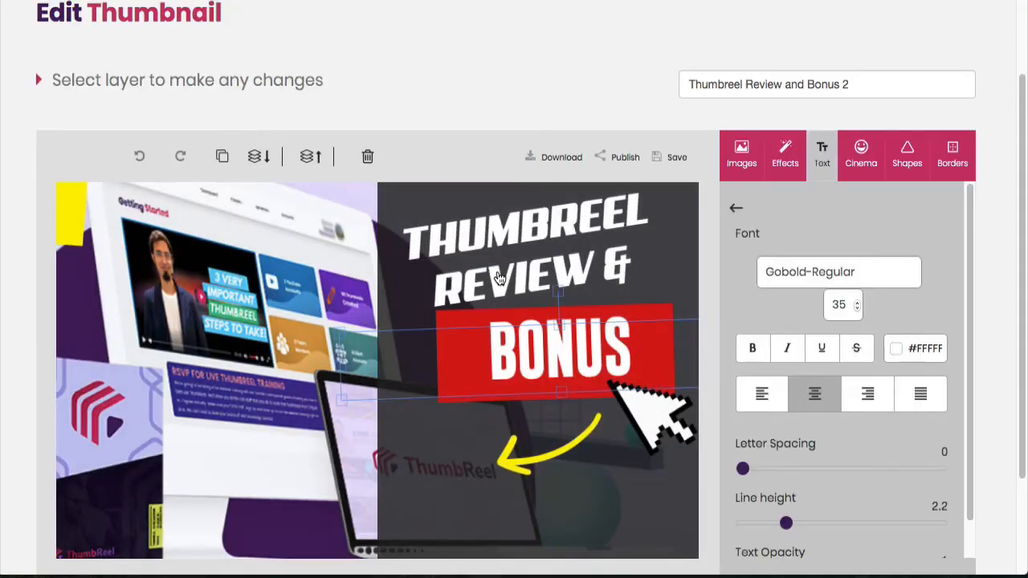
scroll(498, 278, "down", 1)
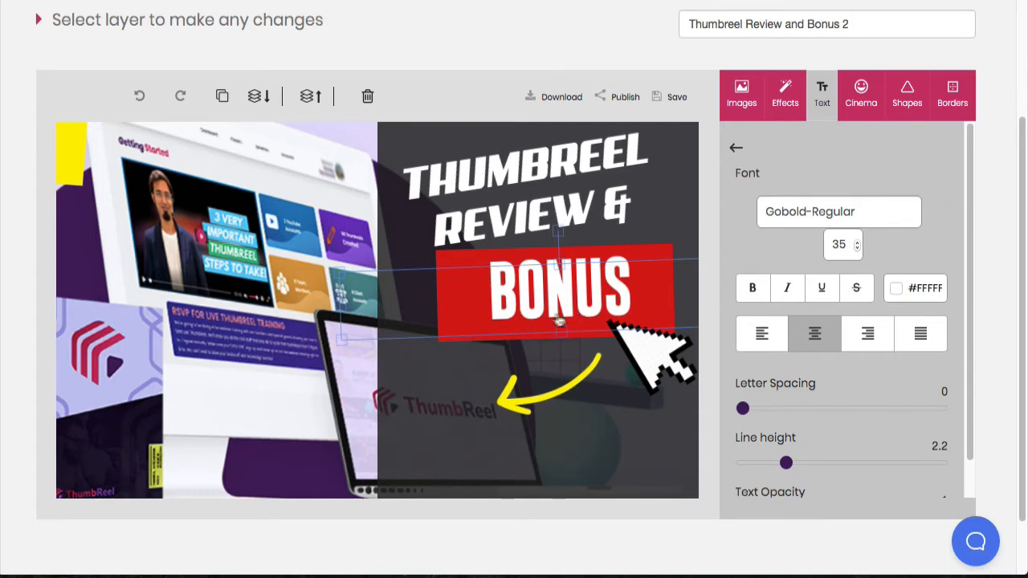
scroll(613, 277, "up", 1)
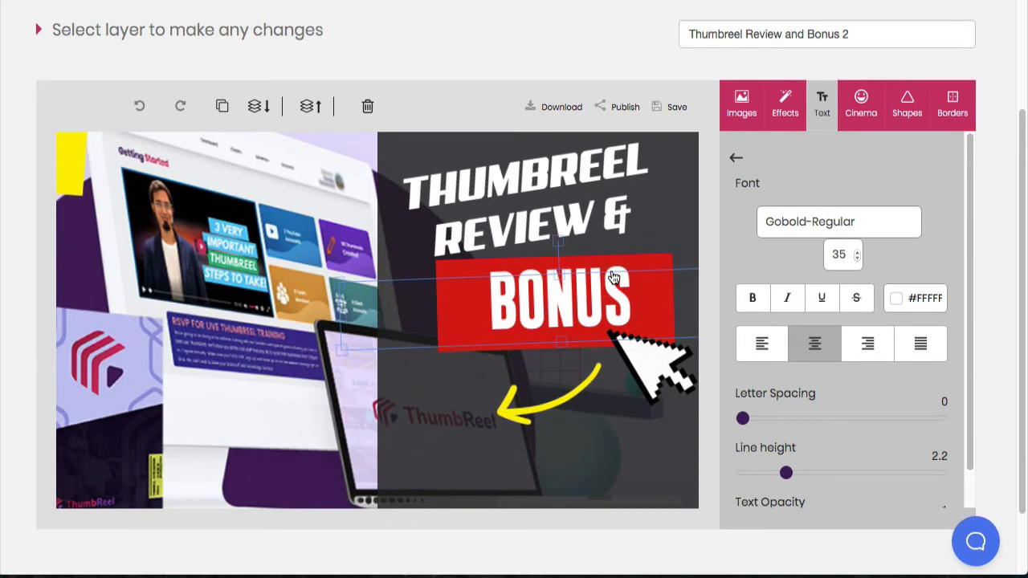
Step: Select the dark overlay behind the title text and shift it slightly left over the laptop image
left_click(514, 188)
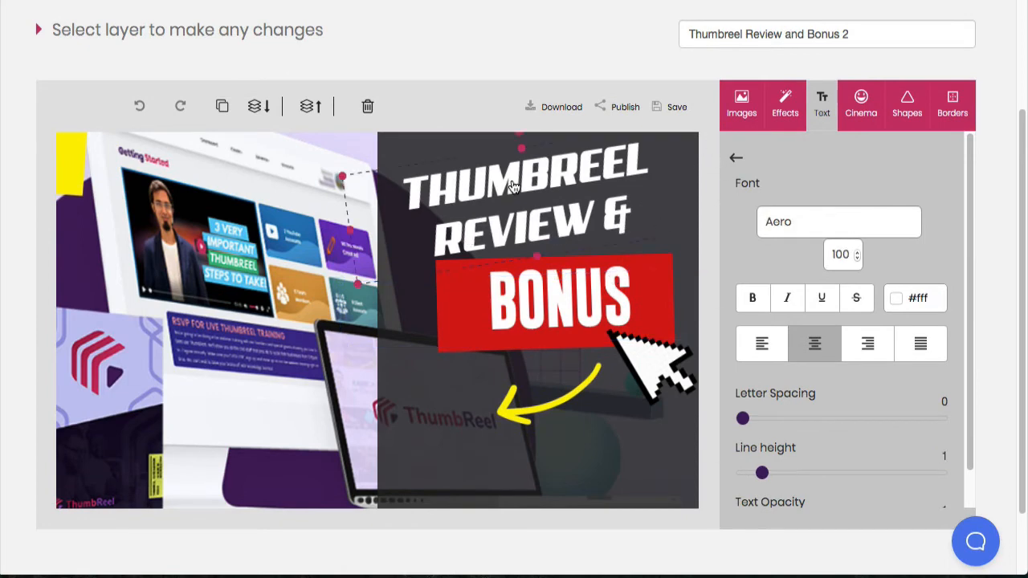
left_click(595, 484)
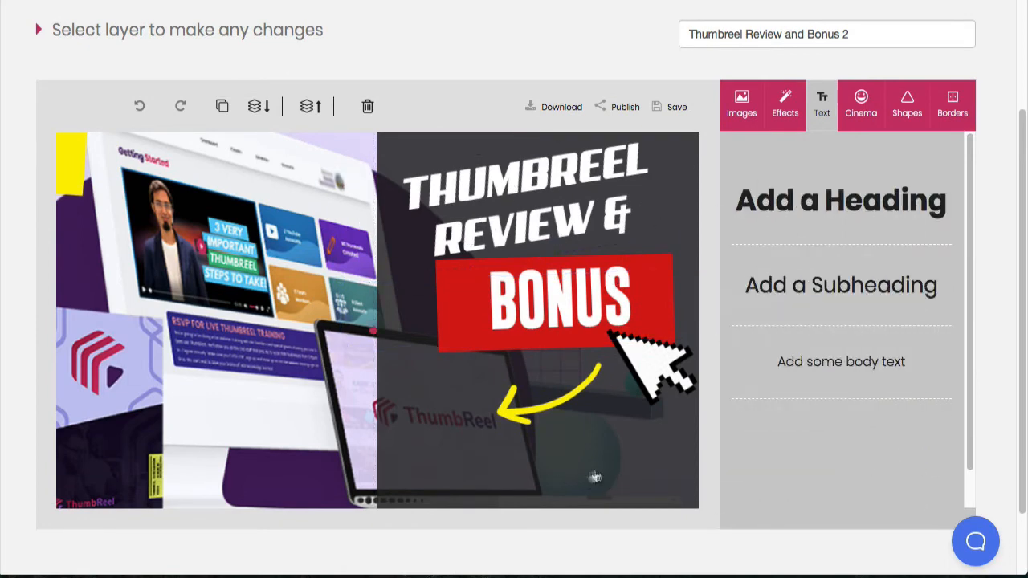
left_click_drag(592, 480, 579, 451)
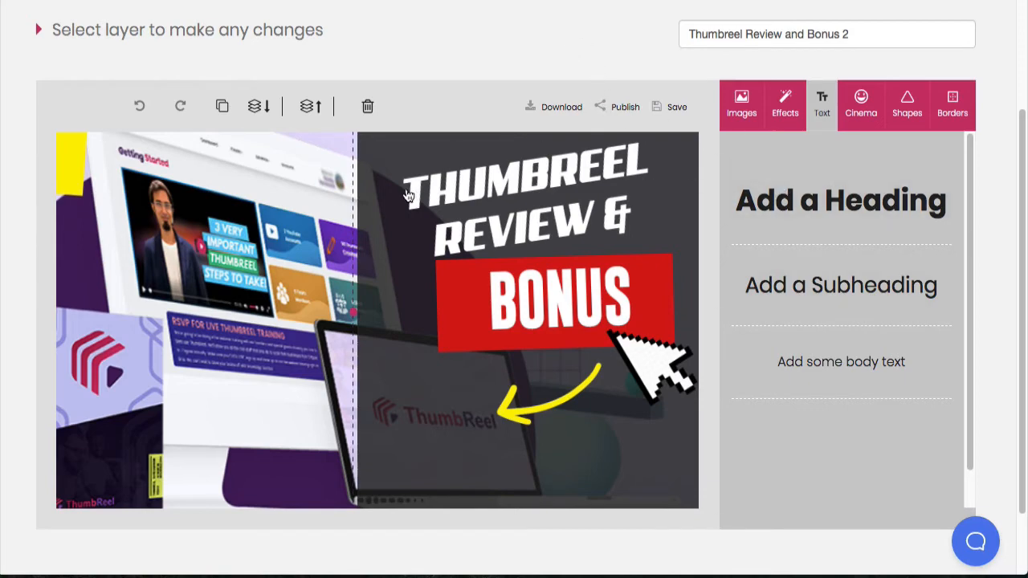
Step: Save the Thumbreel Review and Bonus 2 thumbnail and download it as a PNG image
scroll(471, 51, "up", 2)
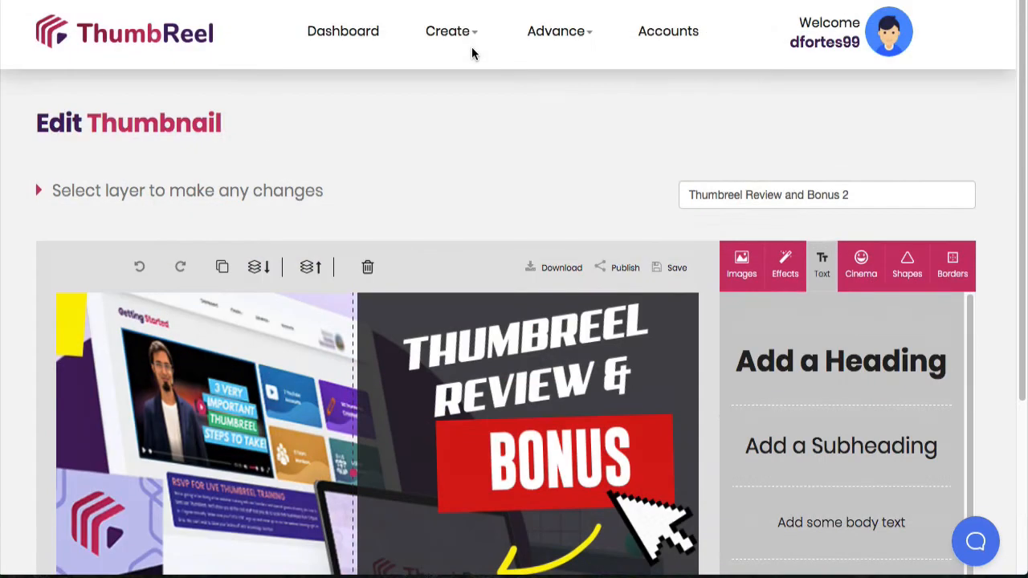
left_click(679, 272)
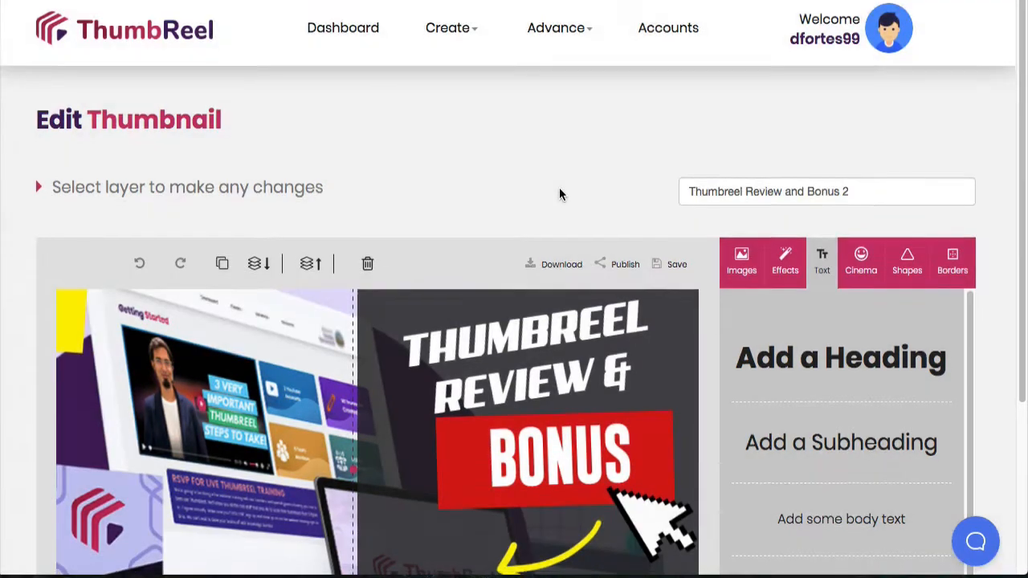
scroll(559, 189, "down", 1)
left_click(556, 191)
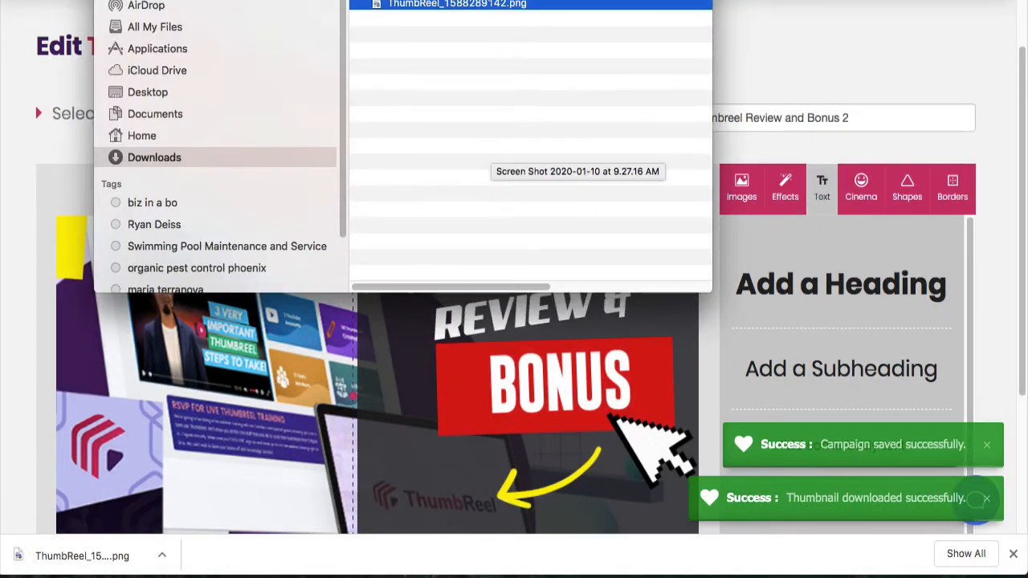
Step: Preview the downloaded thumbnail PNG in the Downloads folder, close the preview and return to the thumbnail editor
key("space")
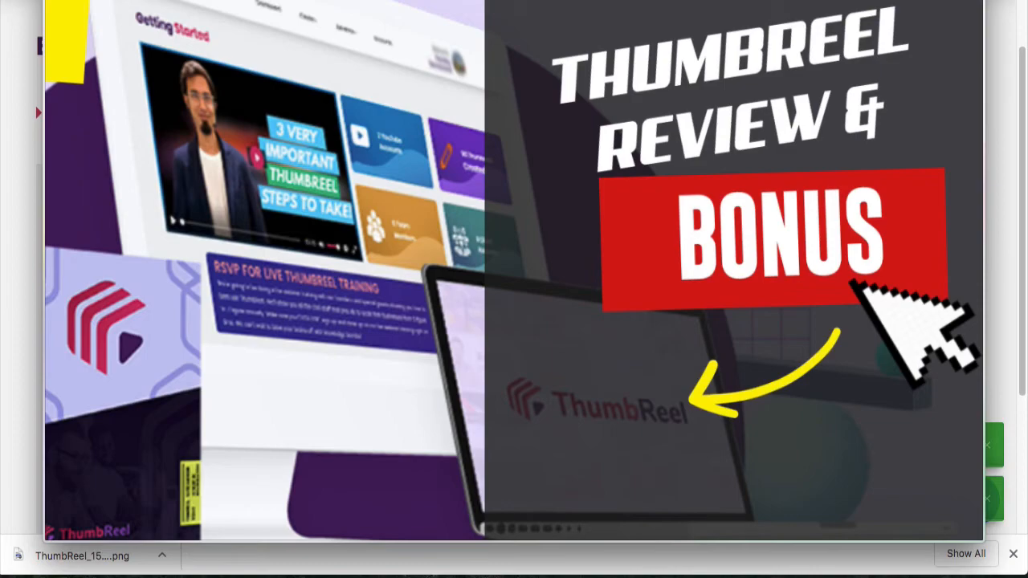
key("space")
scroll(438, 90, "up", 2)
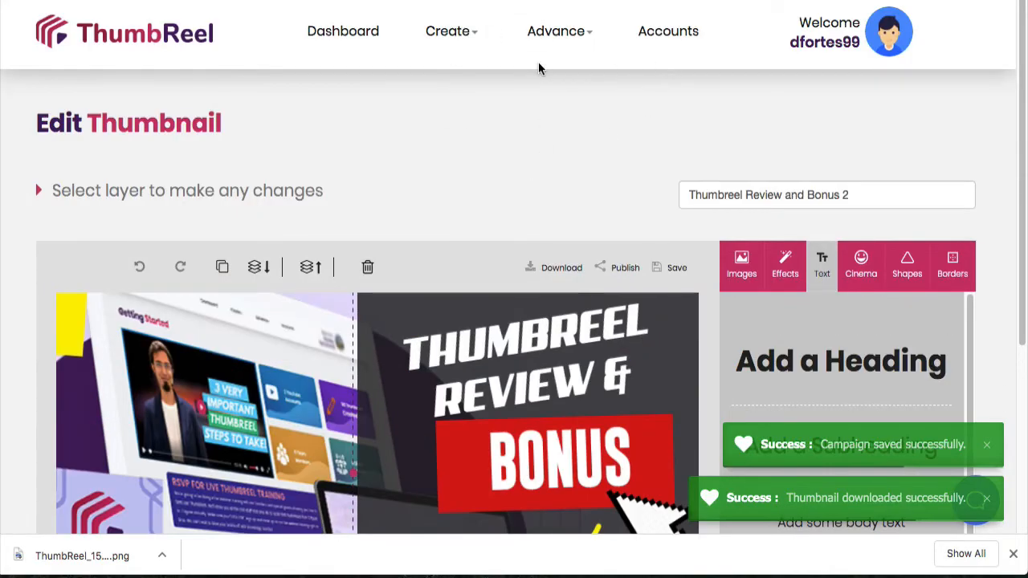
Step: Open the Business Finder and Top Niches advanced tools in separate browser tabs
left_click(576, 36)
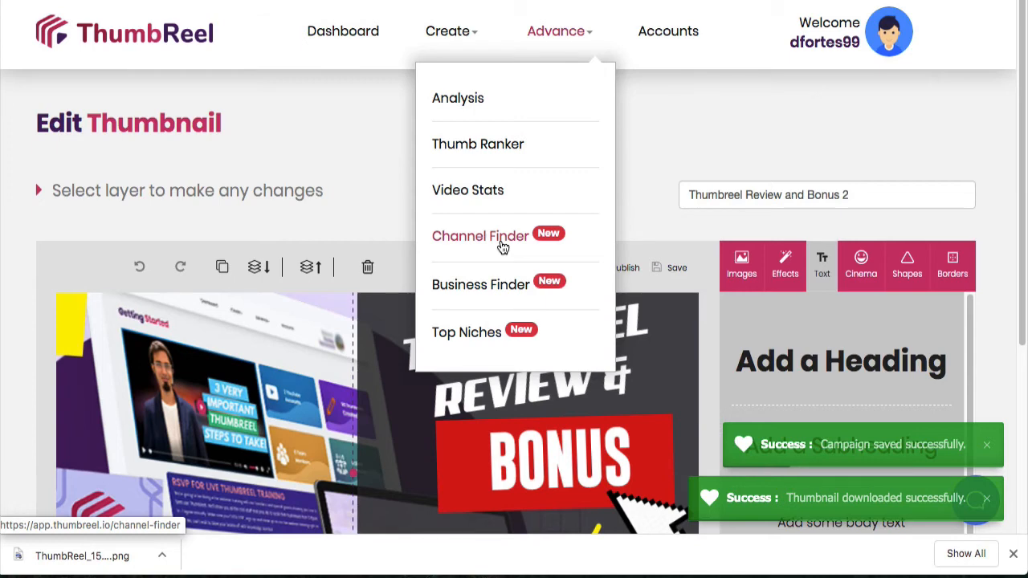
right_click(489, 288)
left_click(450, 254)
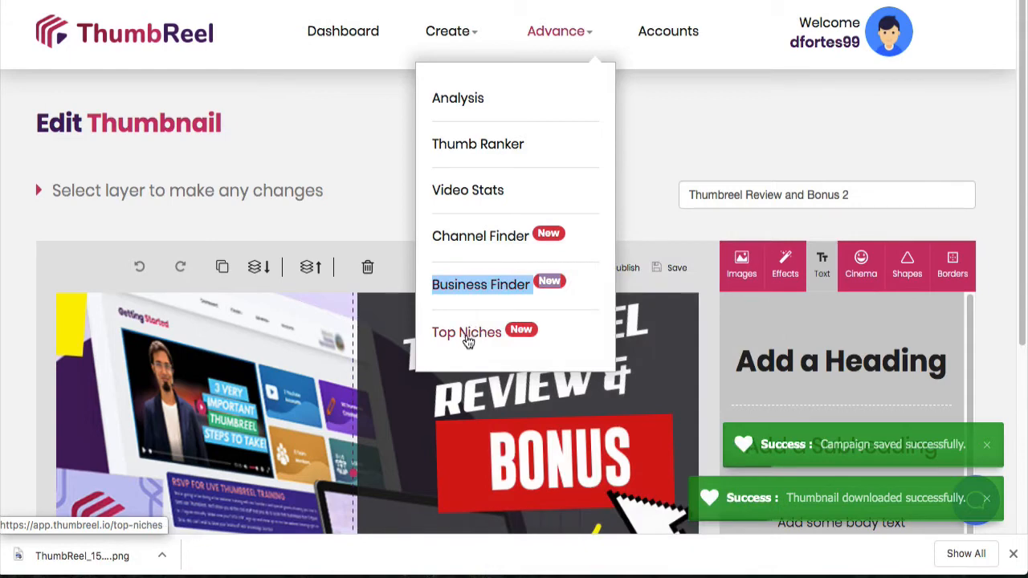
right_click(468, 341)
left_click(502, 253)
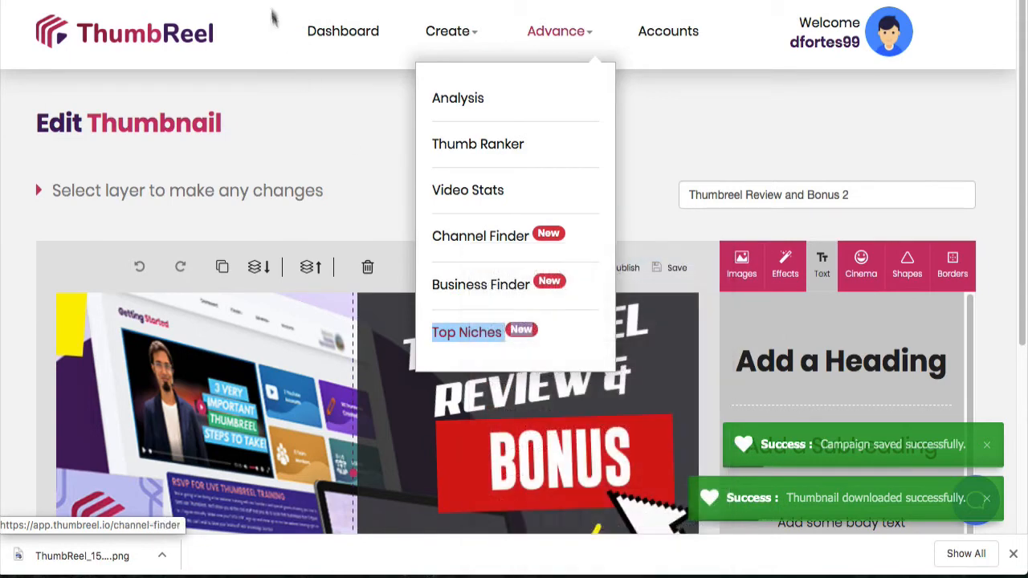
Step: Switch to the Top Niches page and look through the Top 100 fastest growing niches and their example YouTube channels
key("ctrl+Tab")
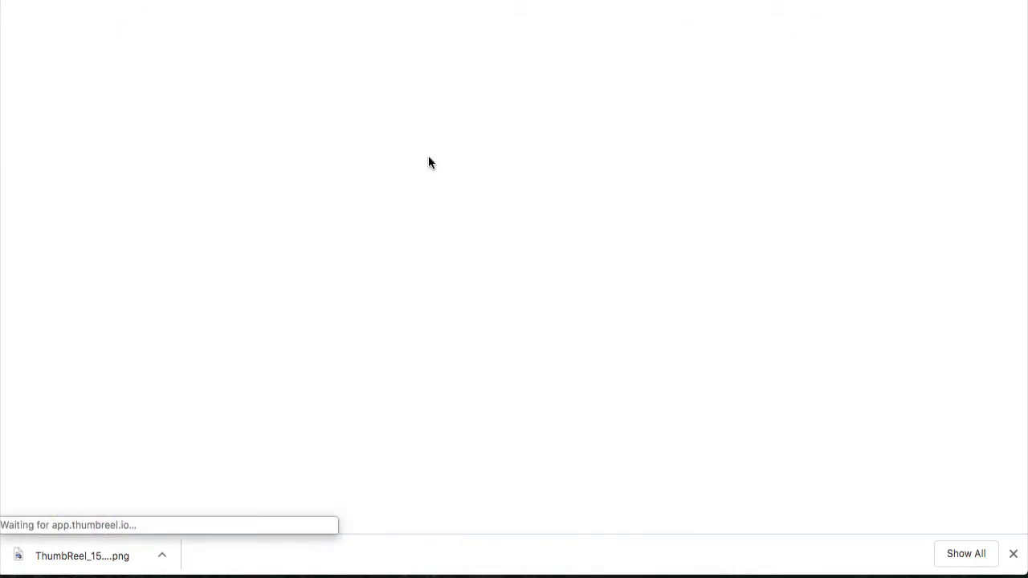
scroll(433, 169, "down", 2)
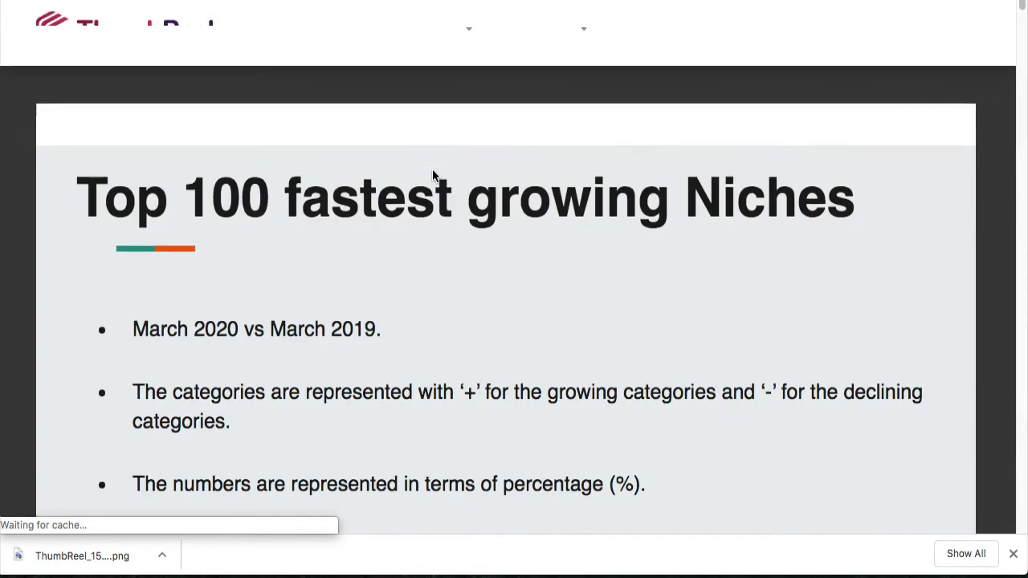
scroll(432, 171, "down", 4)
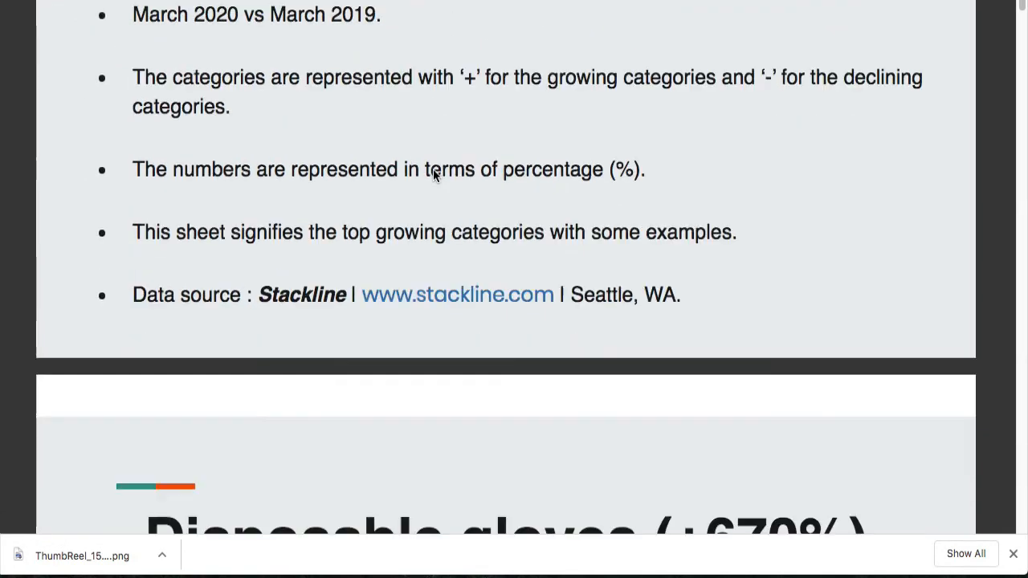
scroll(434, 171, "up", 5)
scroll(433, 175, "down", 20)
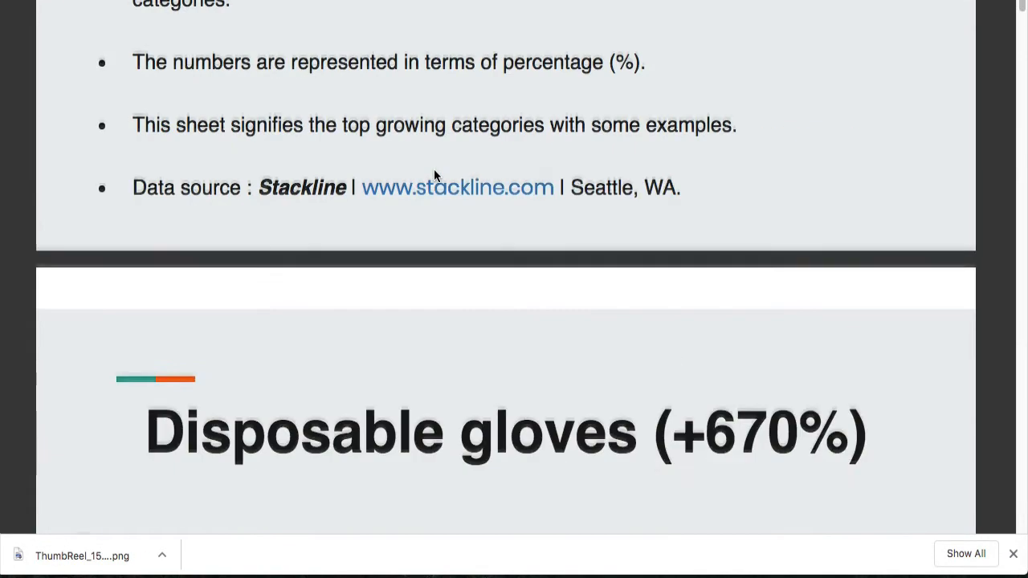
scroll(434, 175, "down", 20)
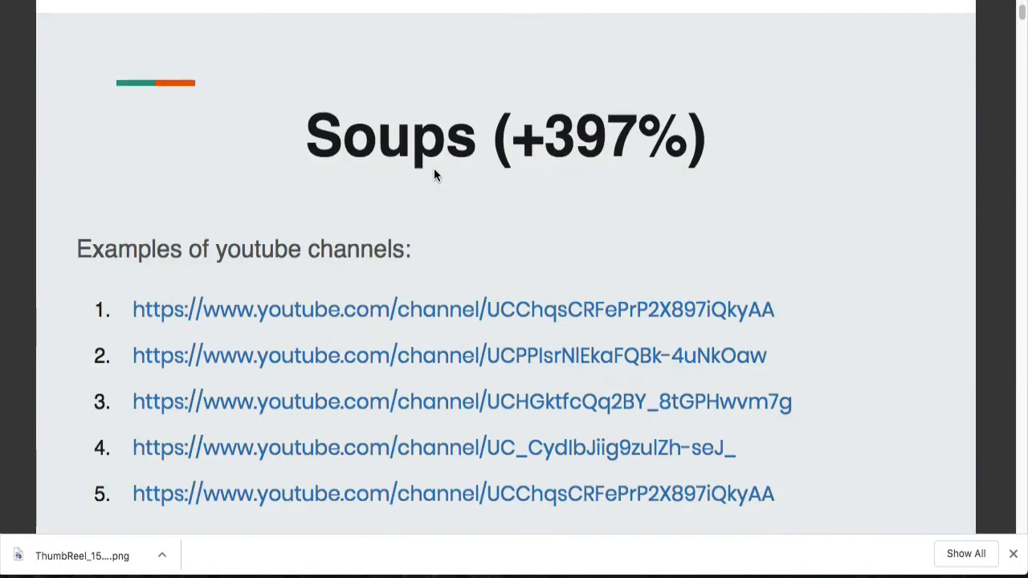
scroll(434, 174, "down", 12)
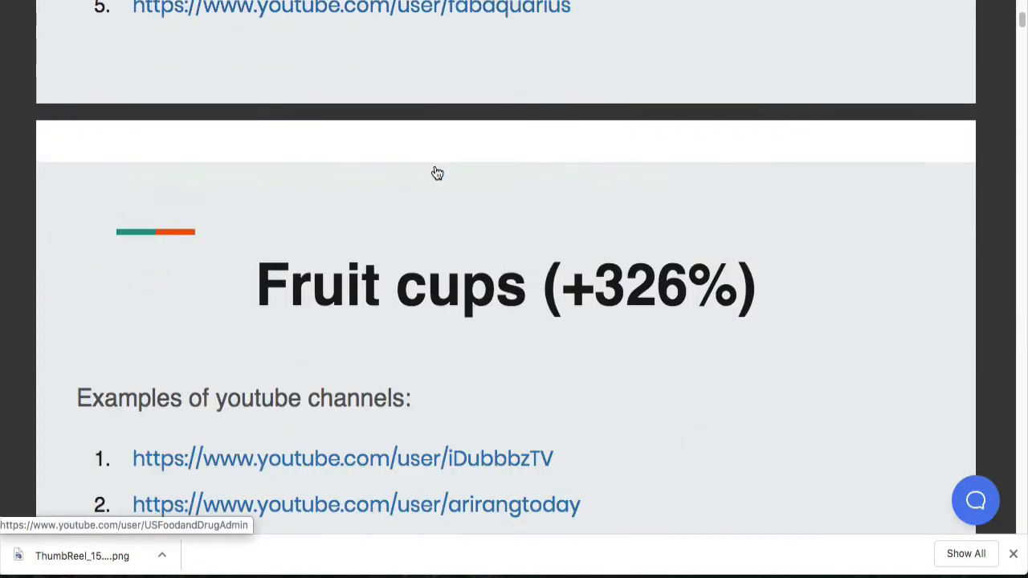
scroll(434, 171, "down", 10)
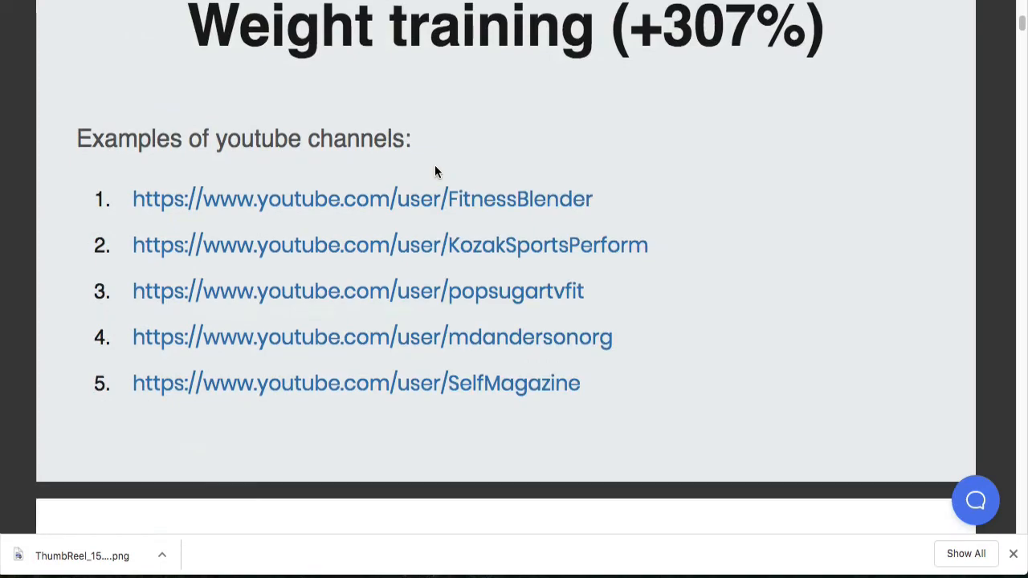
scroll(668, 96, "down", 10)
scroll(666, 86, "down", 12)
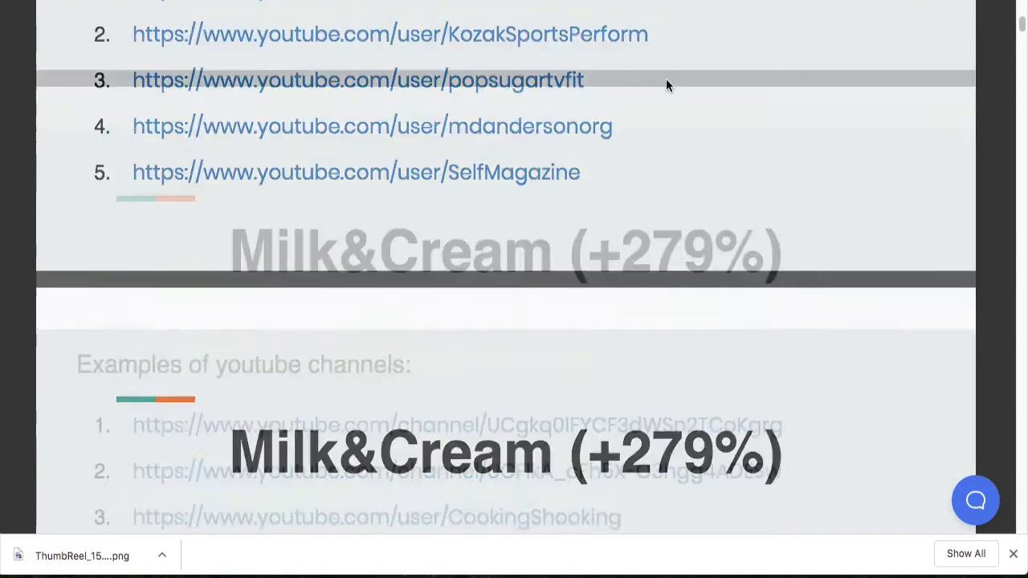
scroll(666, 81, "down", 13)
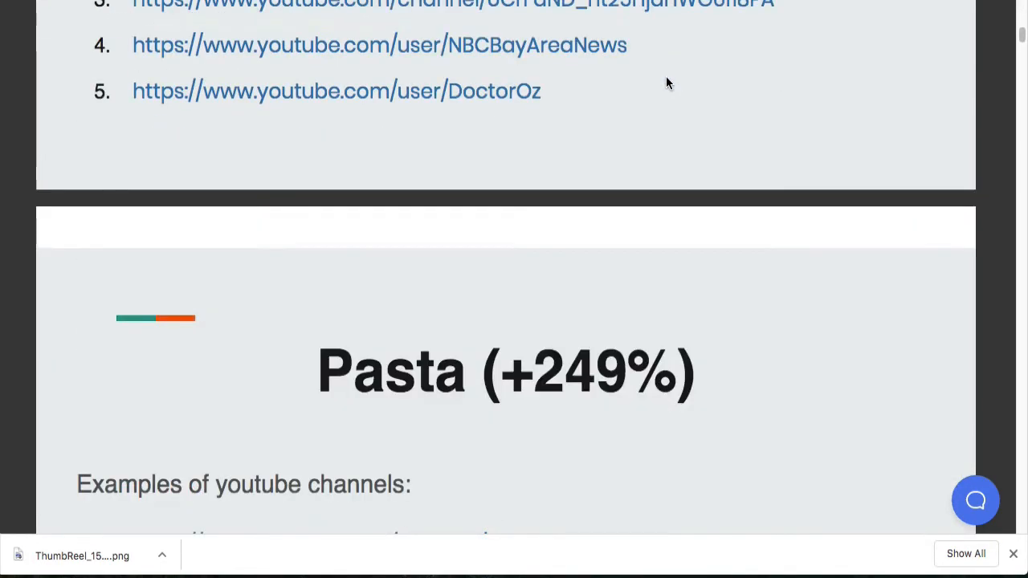
scroll(666, 81, "down", 13)
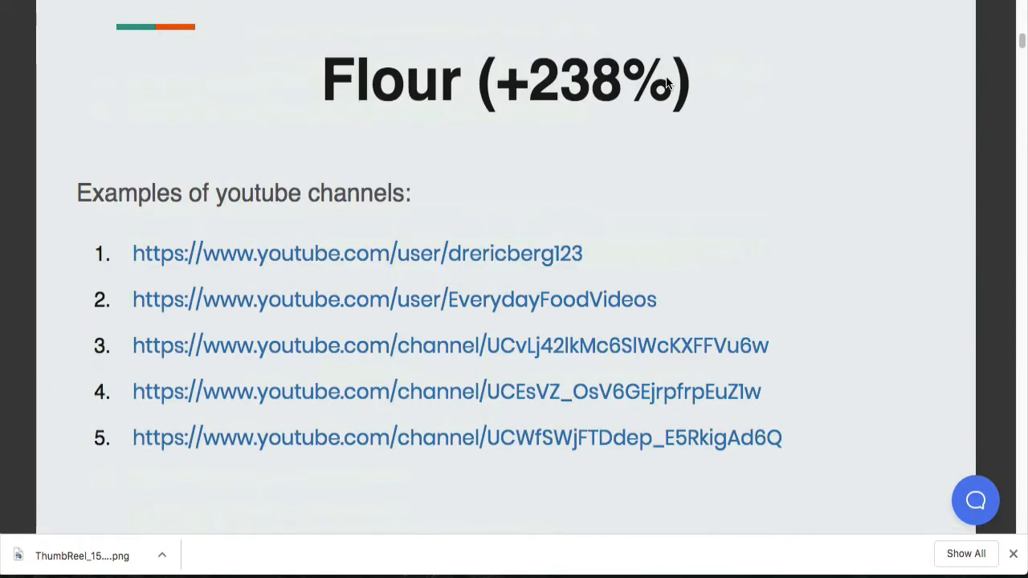
scroll(666, 81, "up", 20)
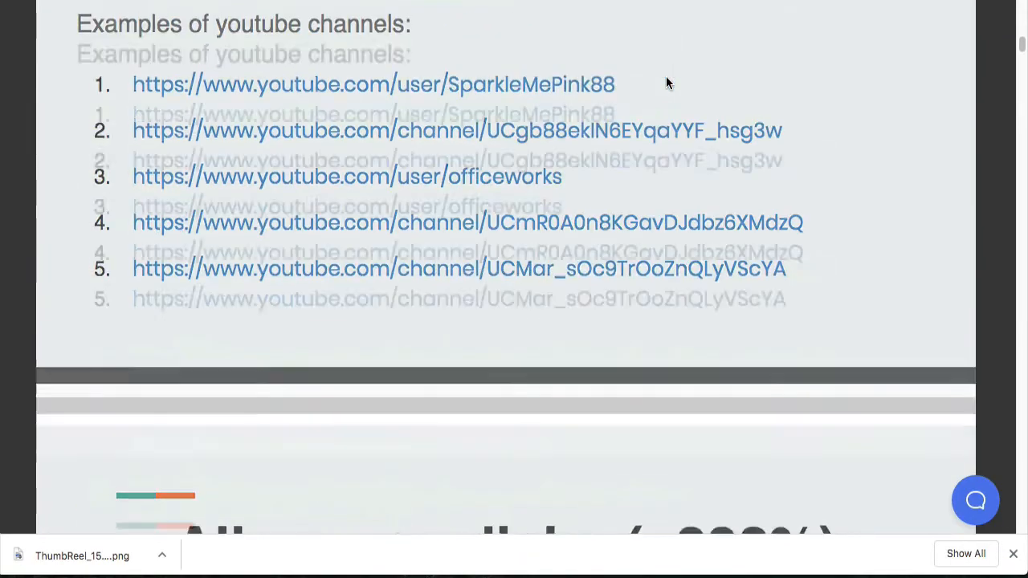
scroll(666, 81, "up", 20)
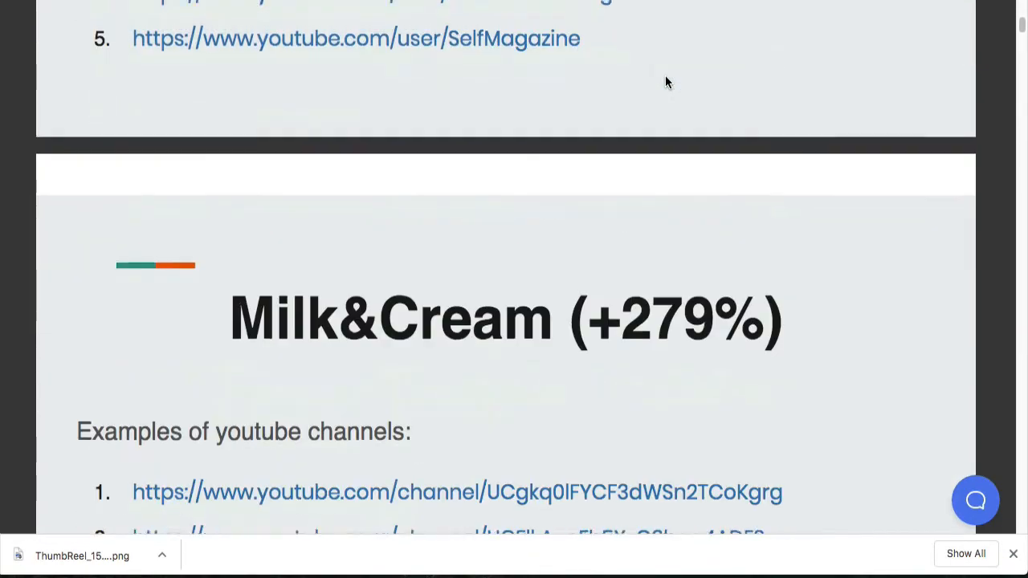
scroll(400, 88, "up", 20)
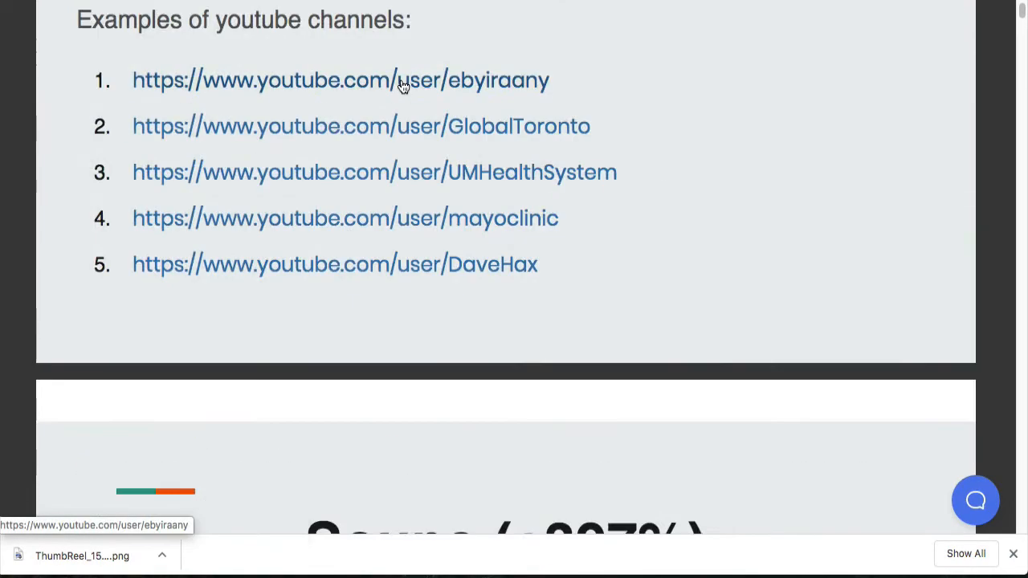
scroll(392, 76, "up", 3)
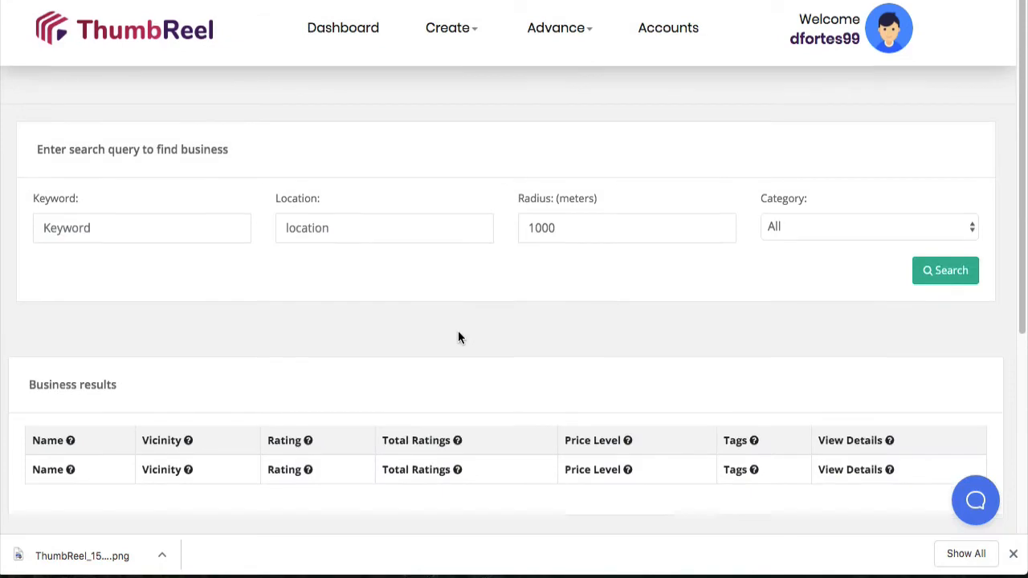
Step: Search Business Finder for the keyword solar panels in Phoenix, AZ, USA
scroll(457, 337, "down", 4)
scroll(469, 334, "up", 2)
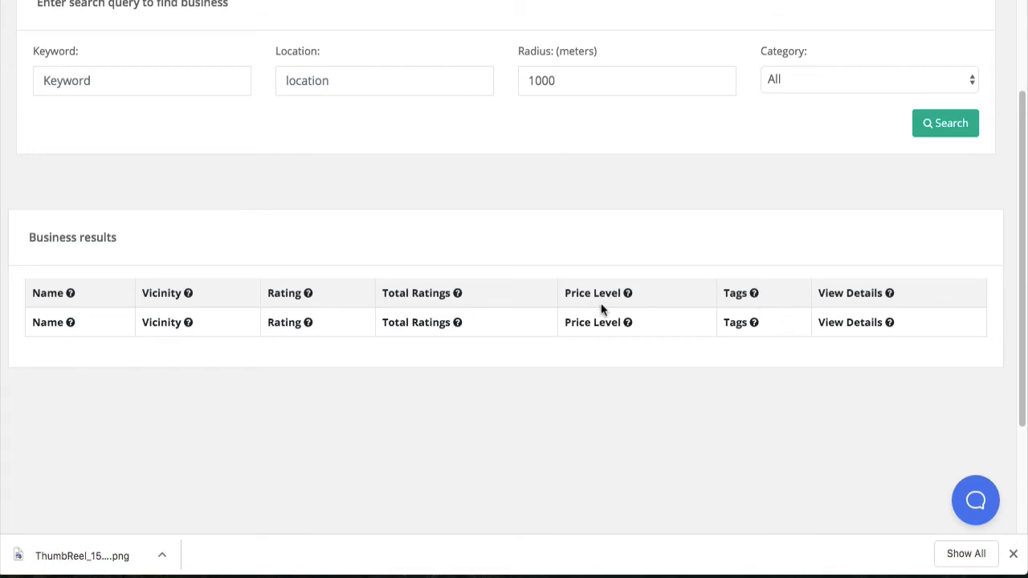
scroll(602, 309, "up", 2)
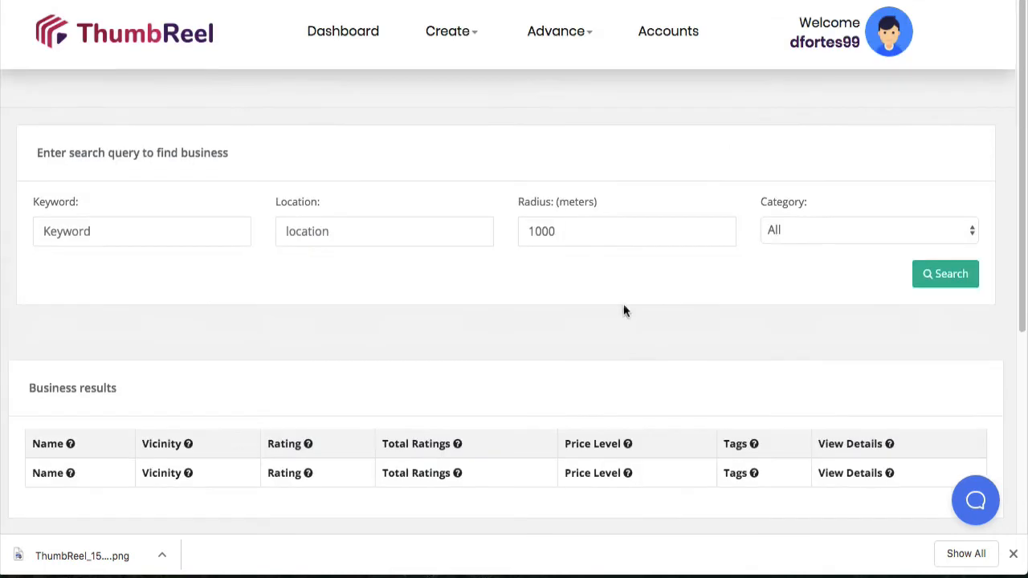
left_click(144, 230)
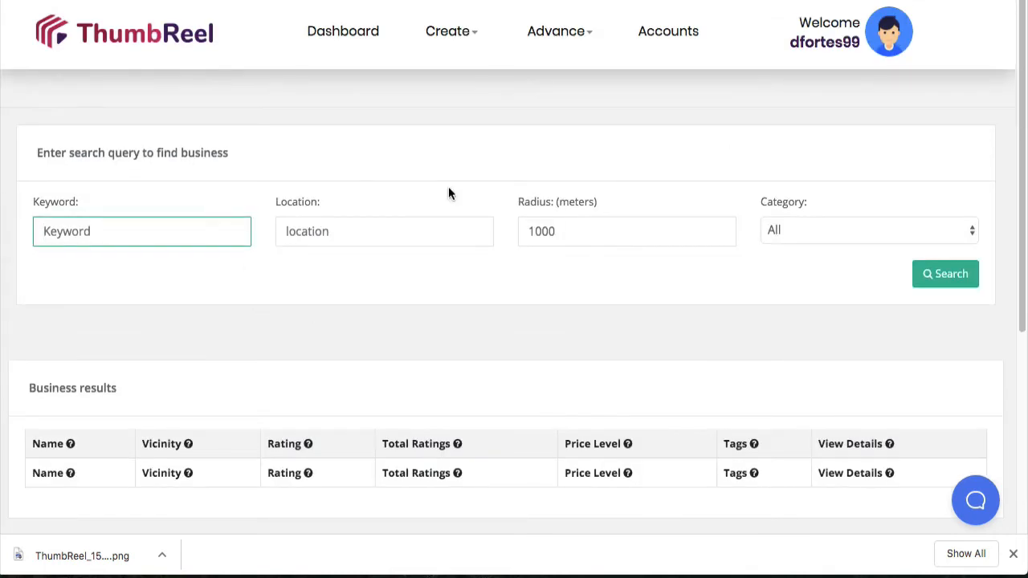
type("solar panels")
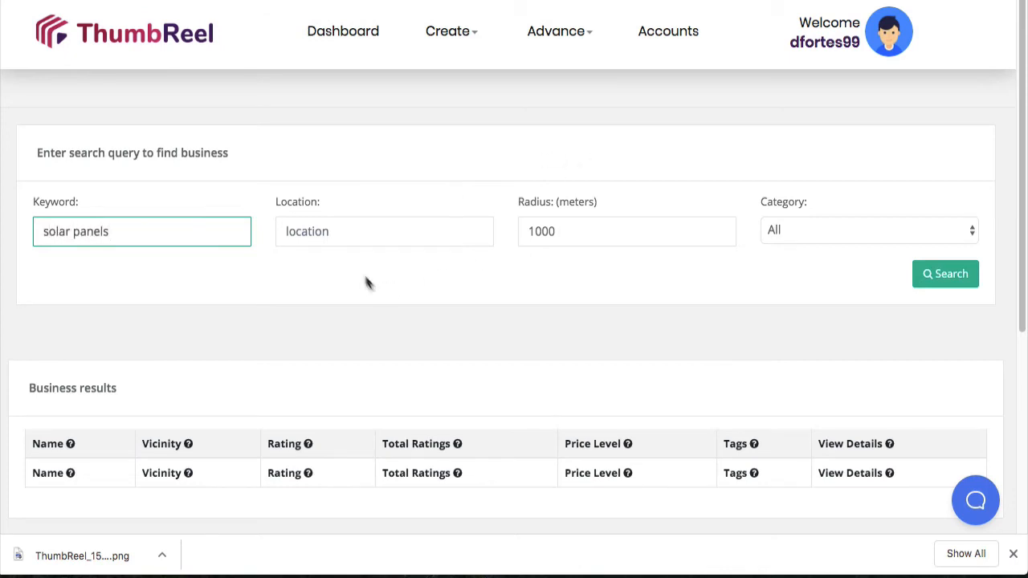
left_click(332, 238)
type("phoeni")
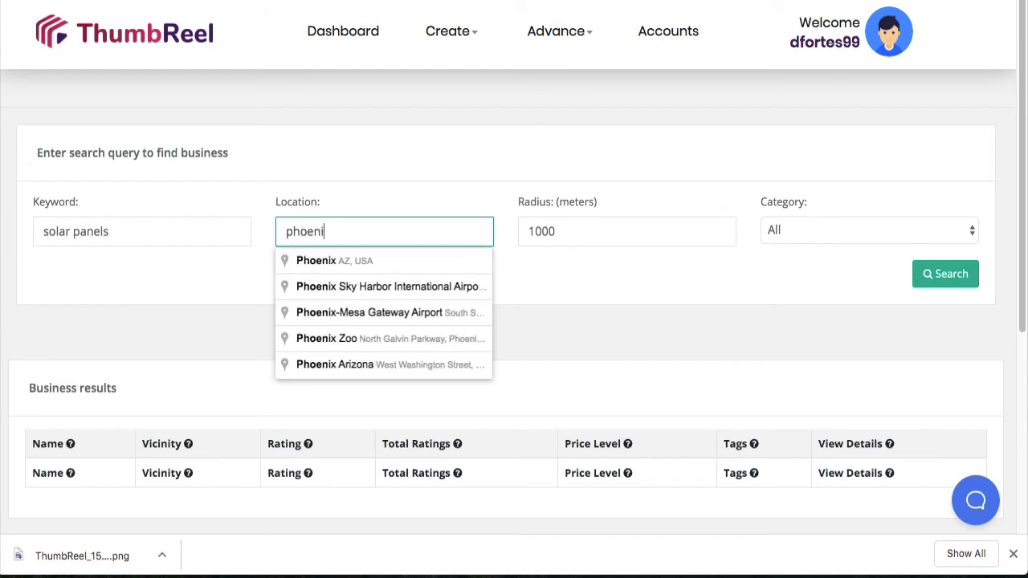
left_click(324, 258)
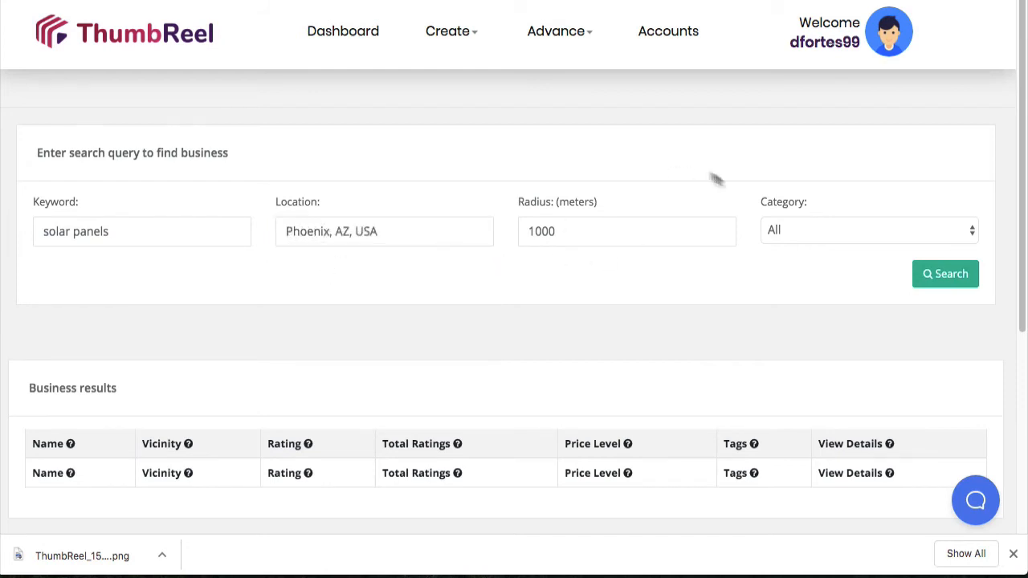
left_click(940, 273)
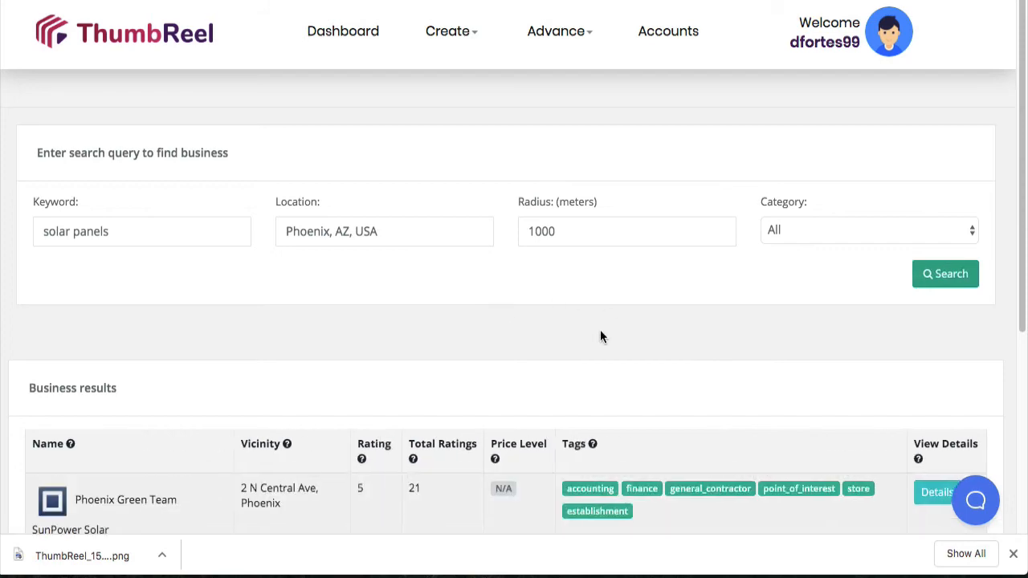
Step: Open the details of Phoenix Green Team SunPower Solar, review its contact data, map and reviews, and close them
scroll(601, 337, "down", 4)
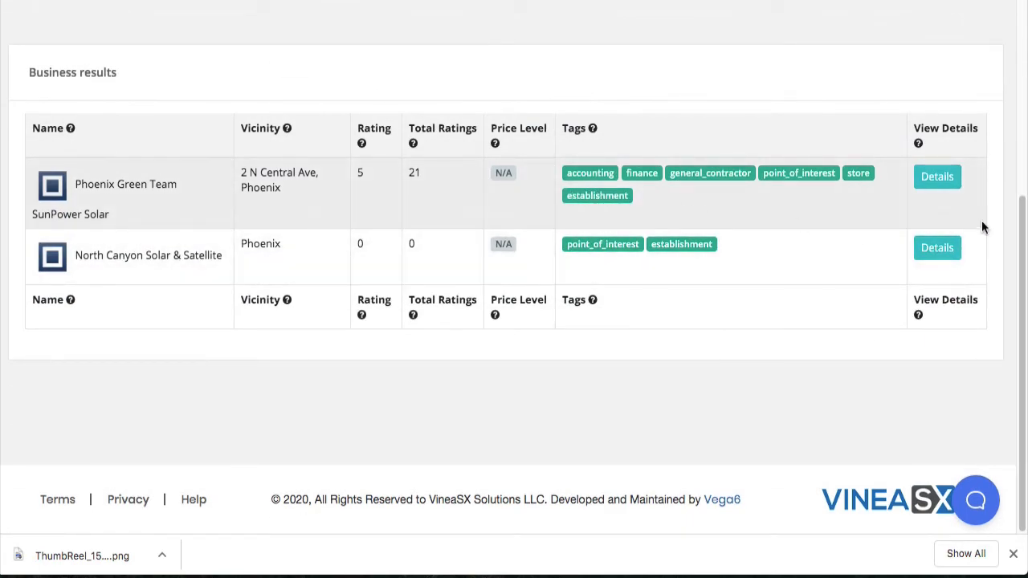
left_click(938, 183)
scroll(623, 198, "up", 2)
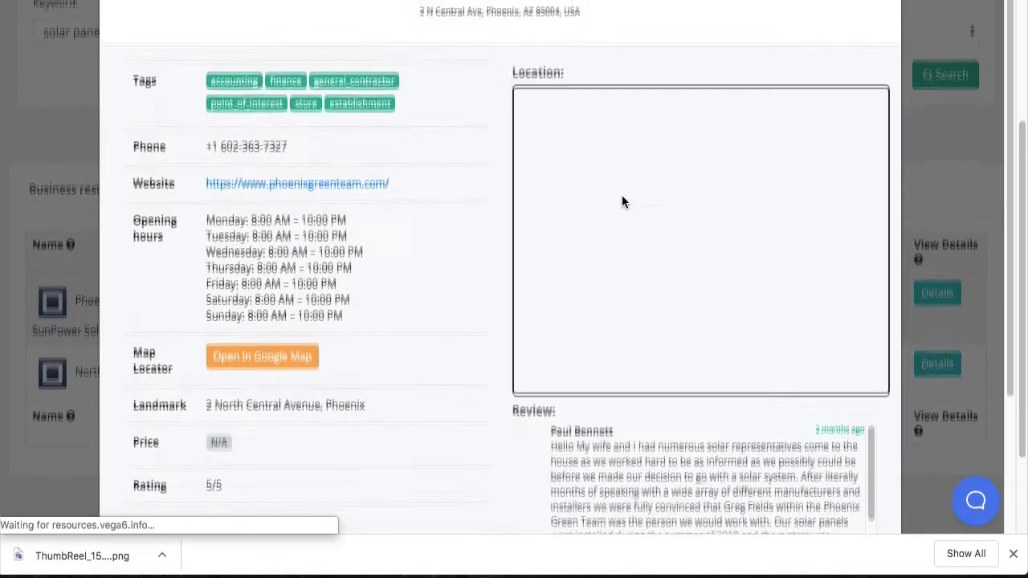
scroll(622, 198, "down", 1)
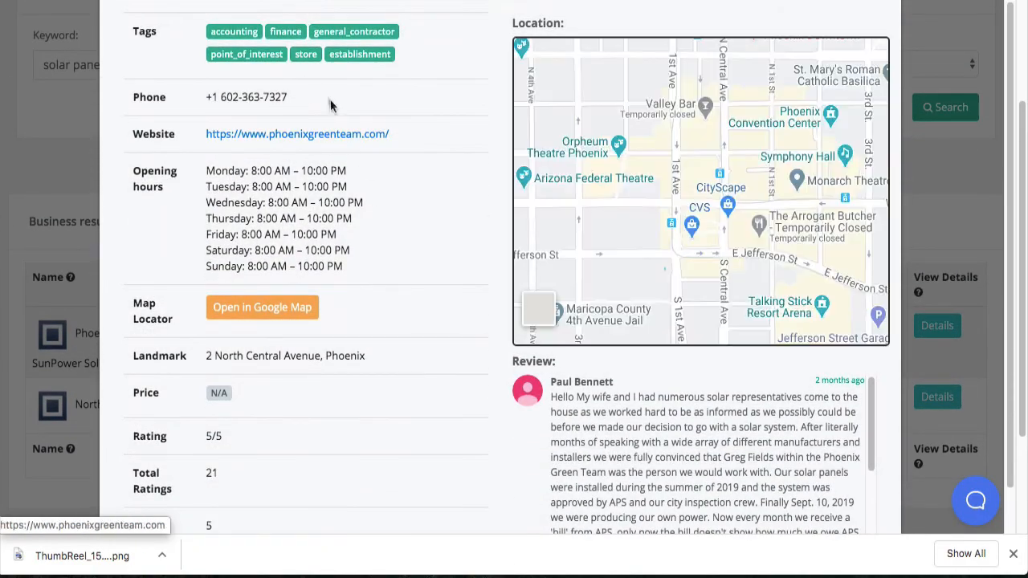
scroll(350, 267, "down", 1)
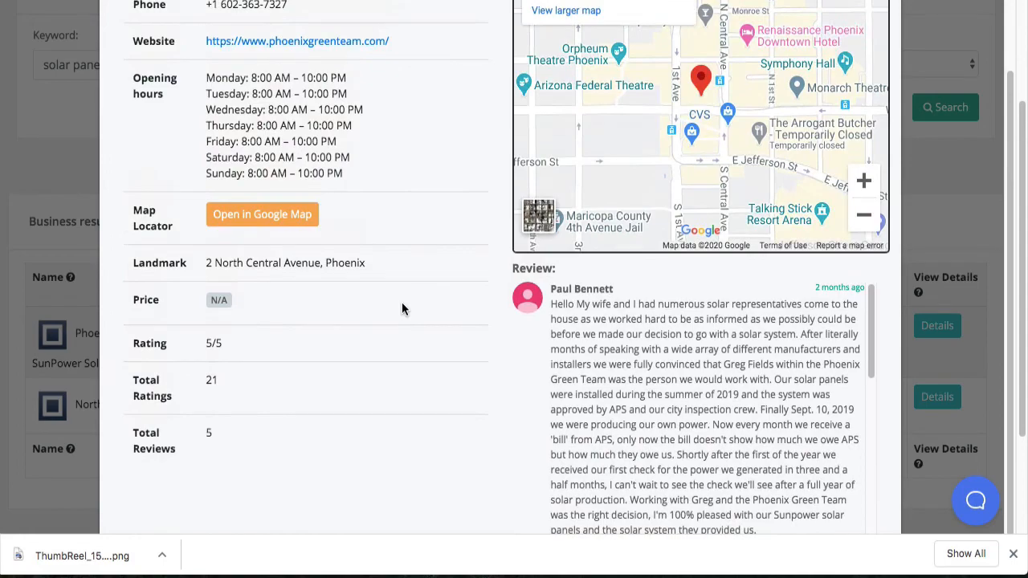
scroll(452, 390, "down", 1)
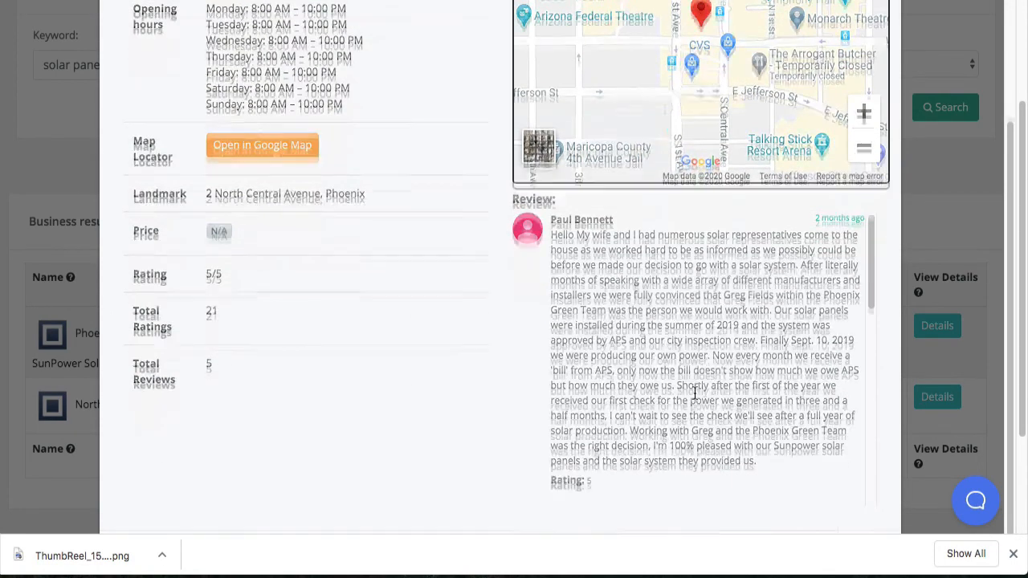
scroll(699, 338, "up", 3)
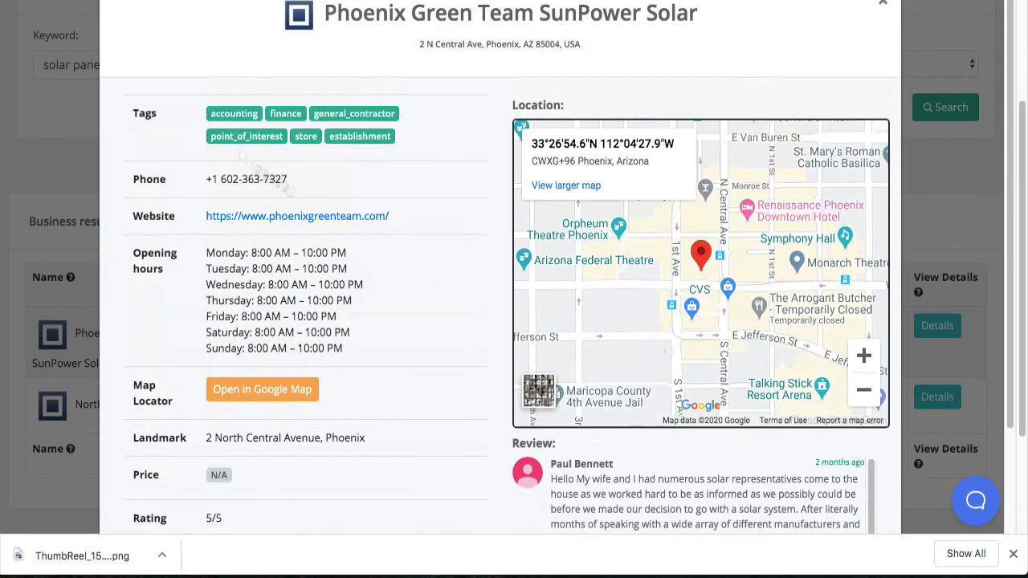
left_click(883, 4)
scroll(401, 276, "up", 4)
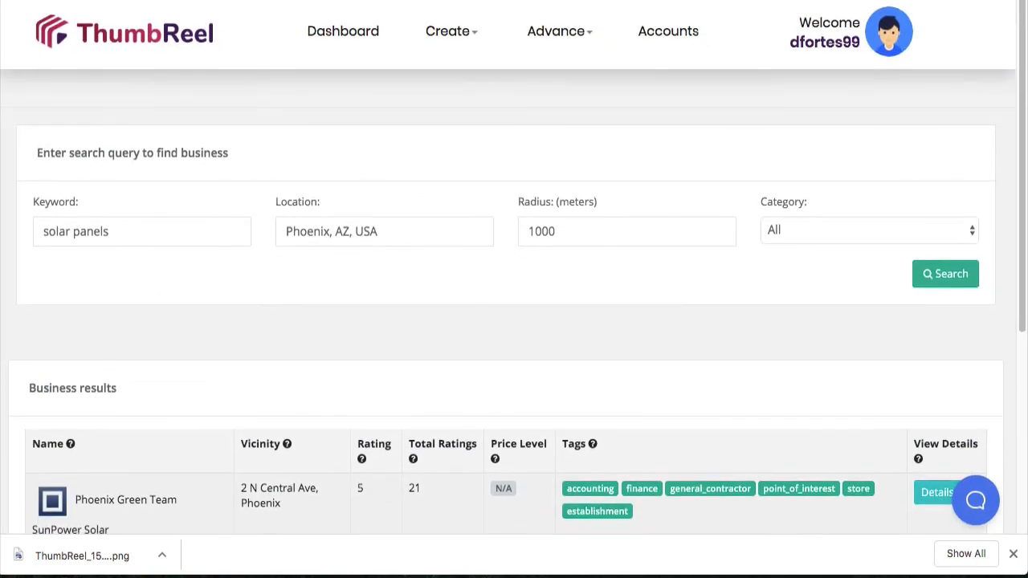